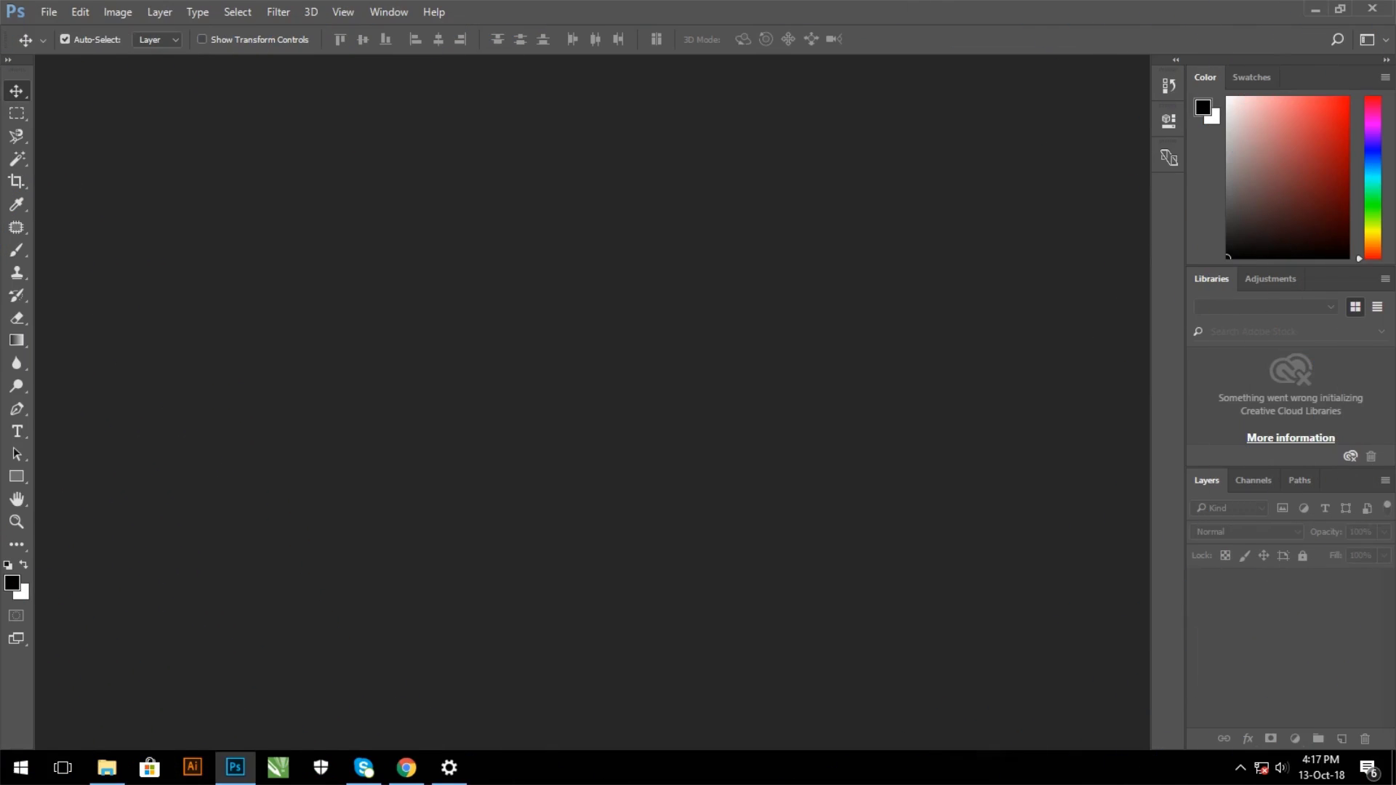
- Open the night street portrait joelvalve-984999-unsplash.jpg
{"action": "left_click", "coordinate": [49, 12]}
{"action": "left_click", "coordinate": [67, 47]}
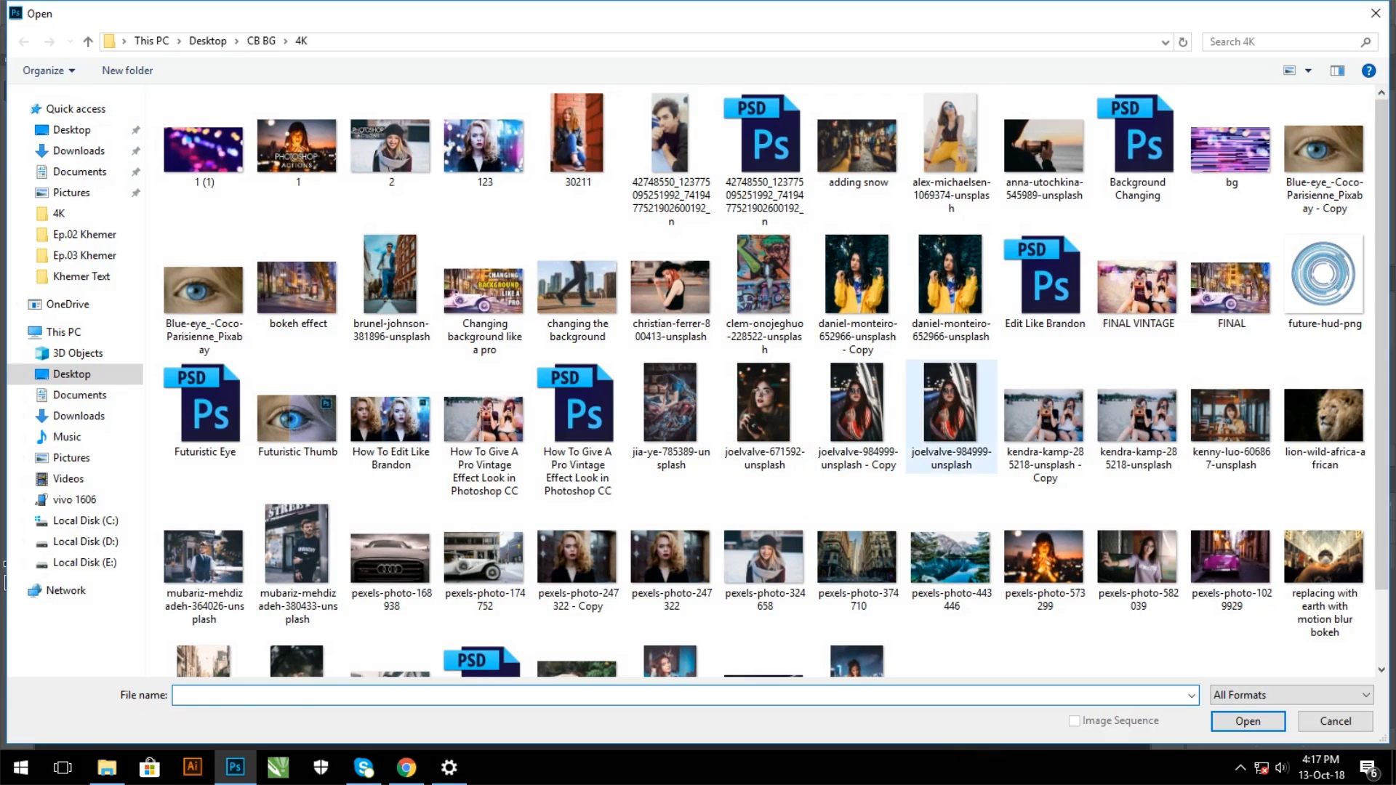
{"action": "double_click", "coordinate": [951, 411]}
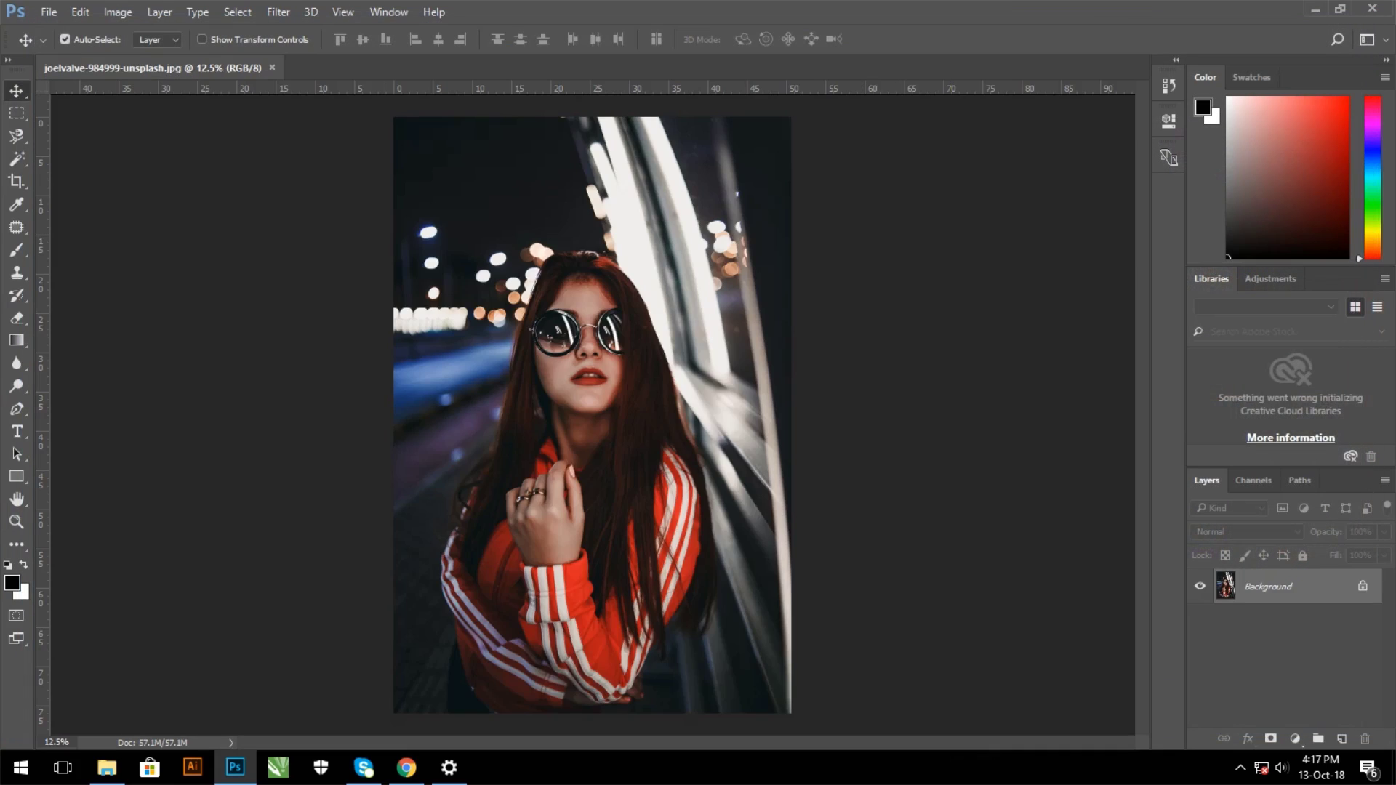
- Duplicate the Background layer and rename the copy 'Working layer'
{"action": "right_click", "coordinate": [1269, 586]}
{"action": "left_click", "coordinate": [1279, 384]}
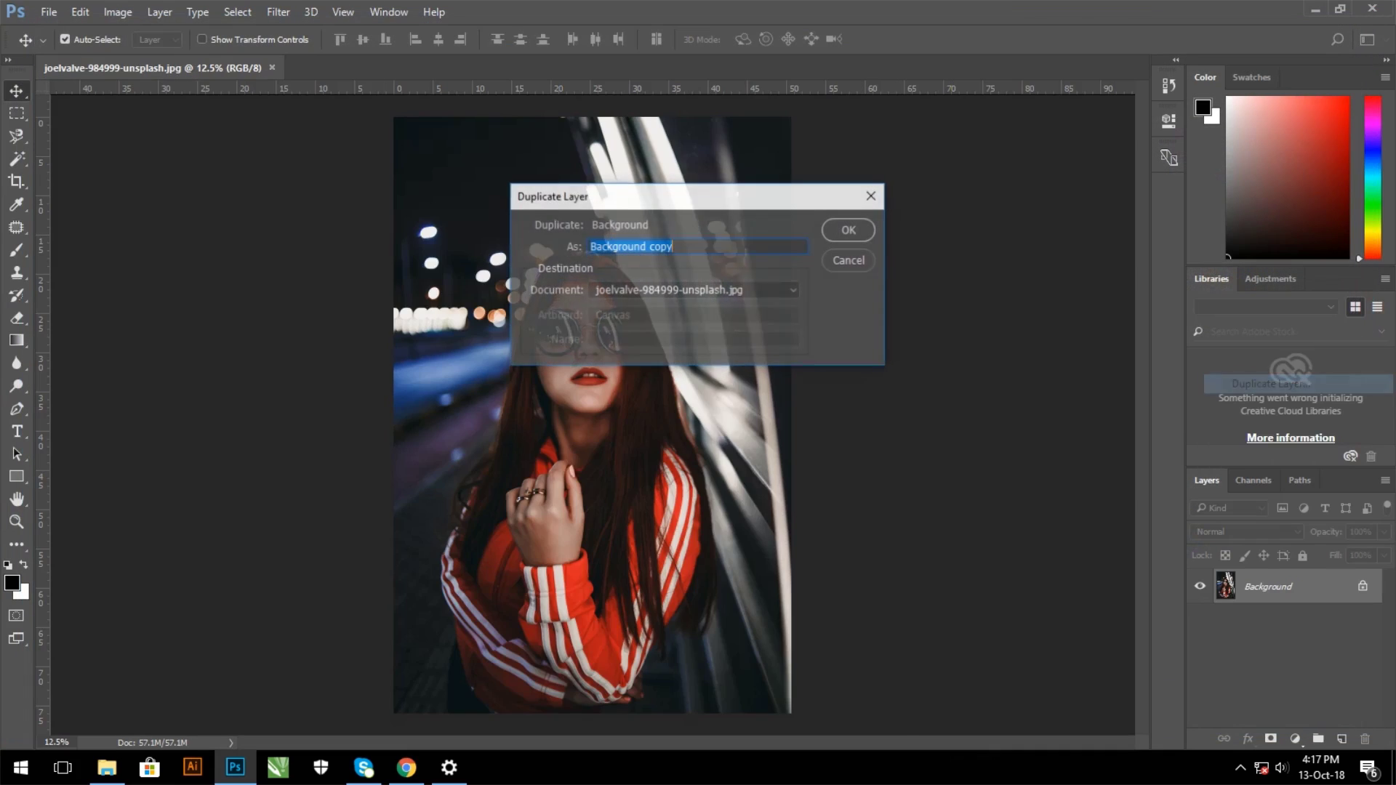
{"action": "key", "text": "Return"}
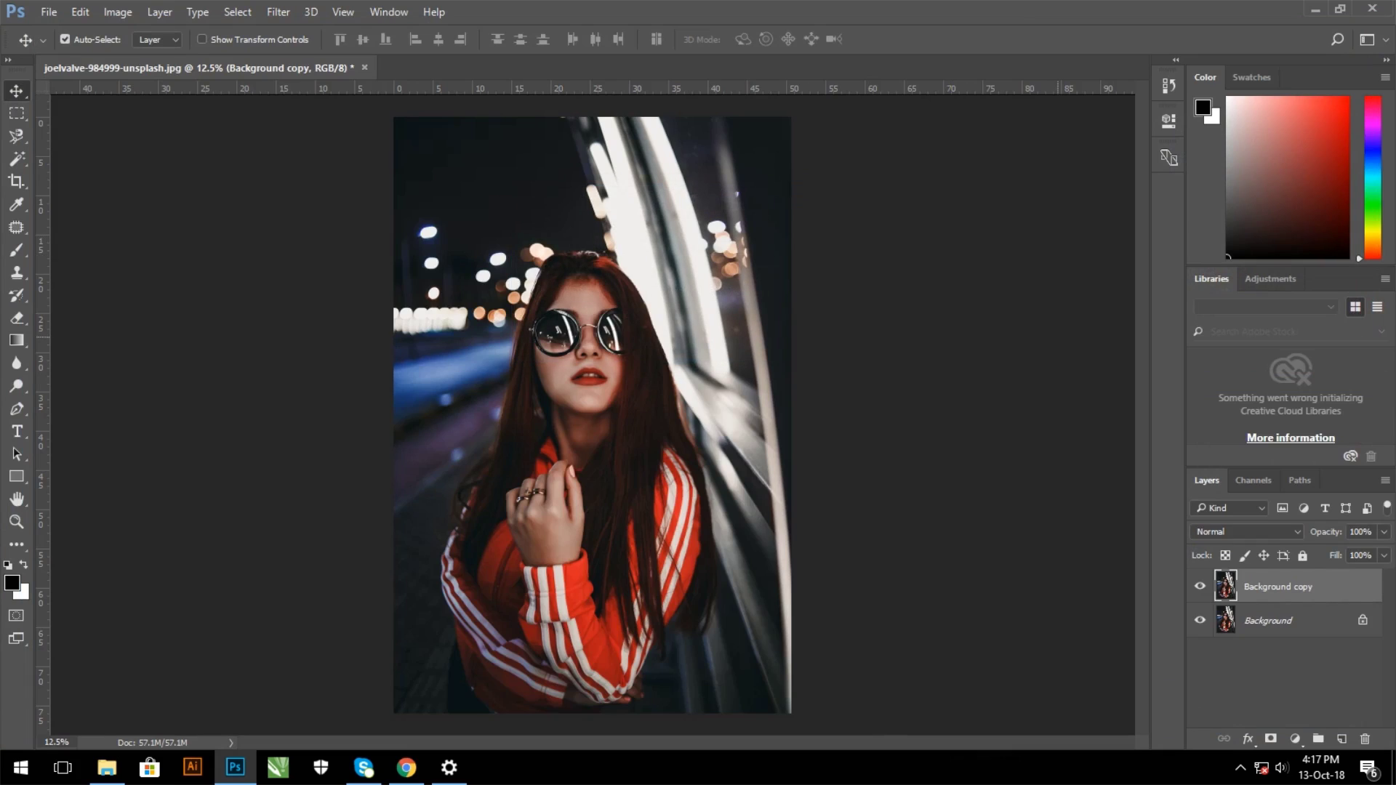
{"action": "double_click", "coordinate": [1278, 586]}
{"action": "type", "text": "Wo"}
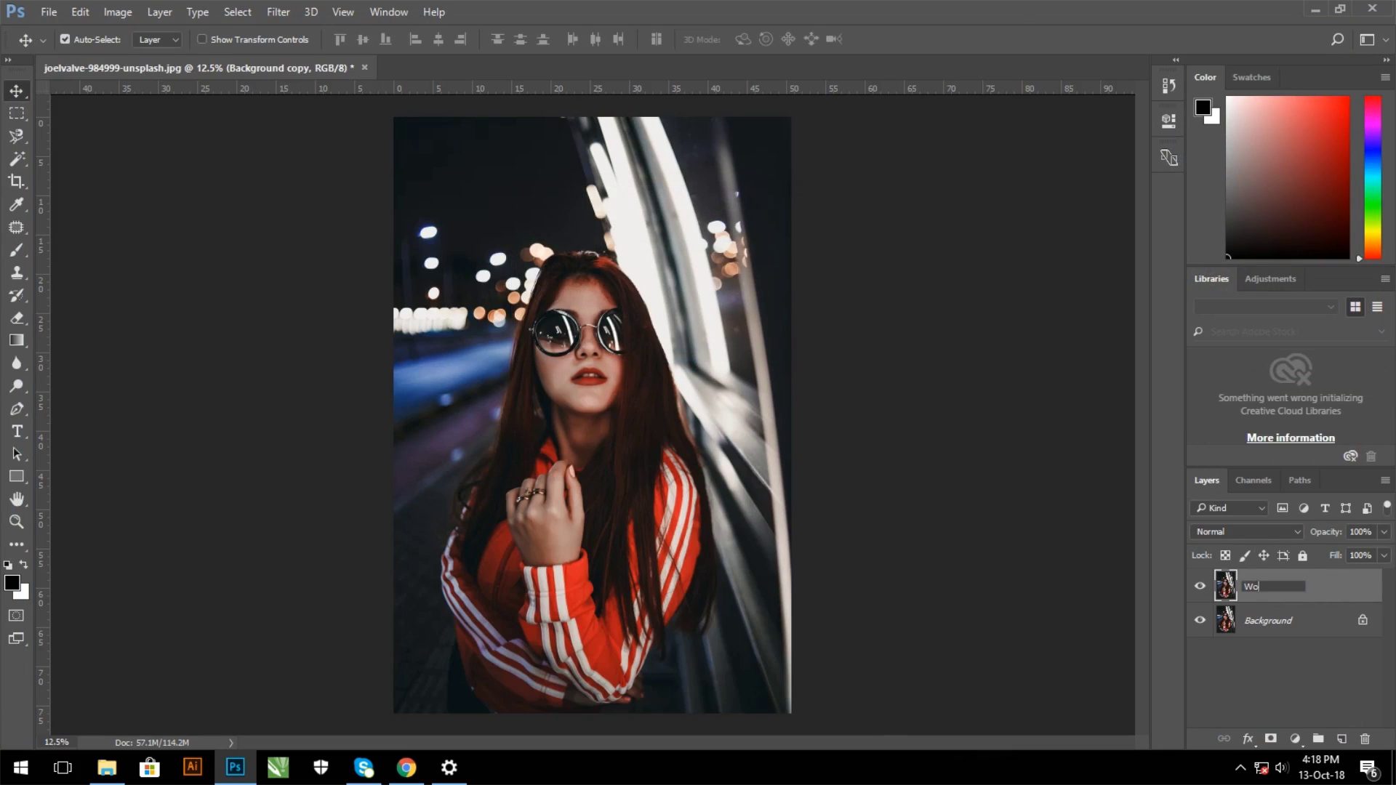
{"action": "type", "text": "rking layer"}
{"action": "key", "text": "Return"}
{"action": "left_click", "coordinate": [278, 12]}
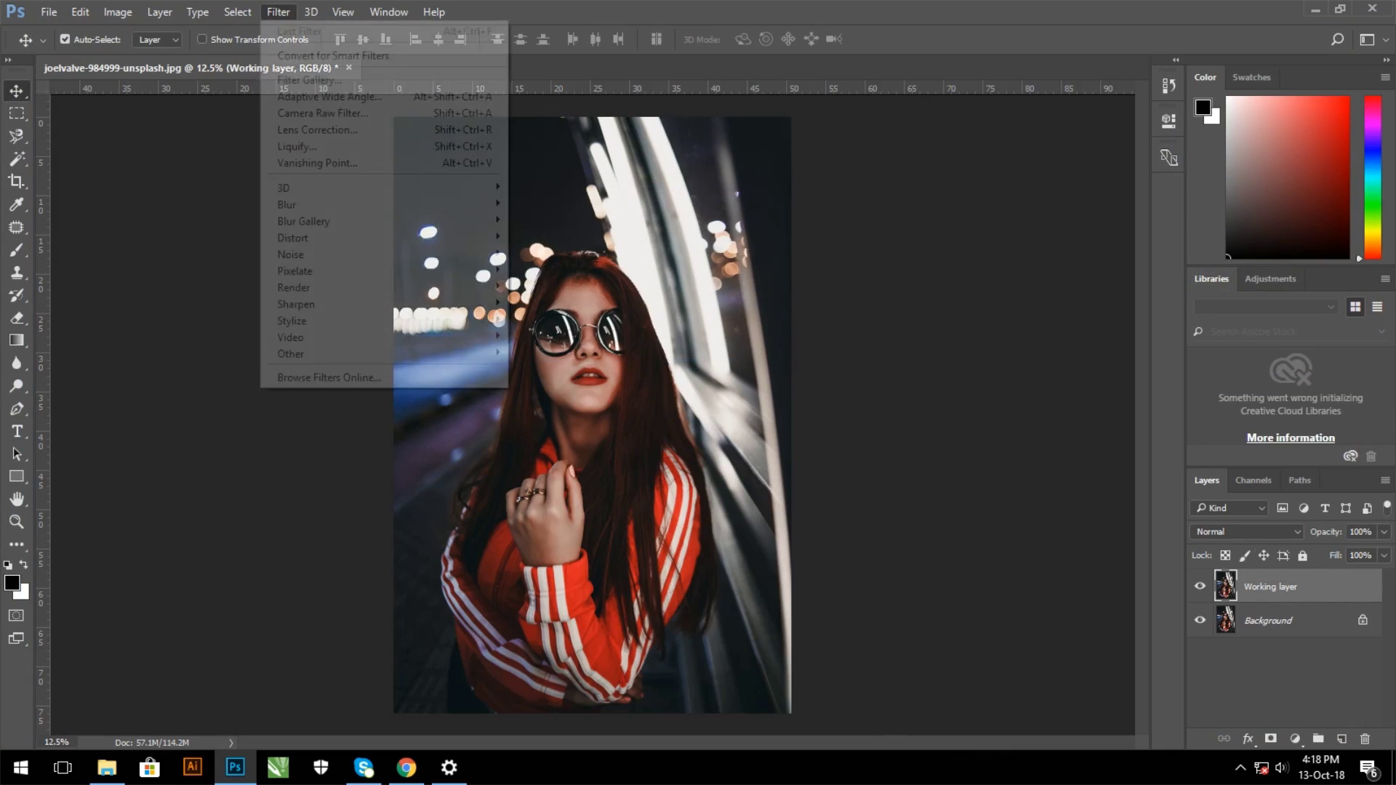
- In Camera Raw, set Temperature to +47 and Tint to +16
{"action": "left_click", "coordinate": [323, 112]}
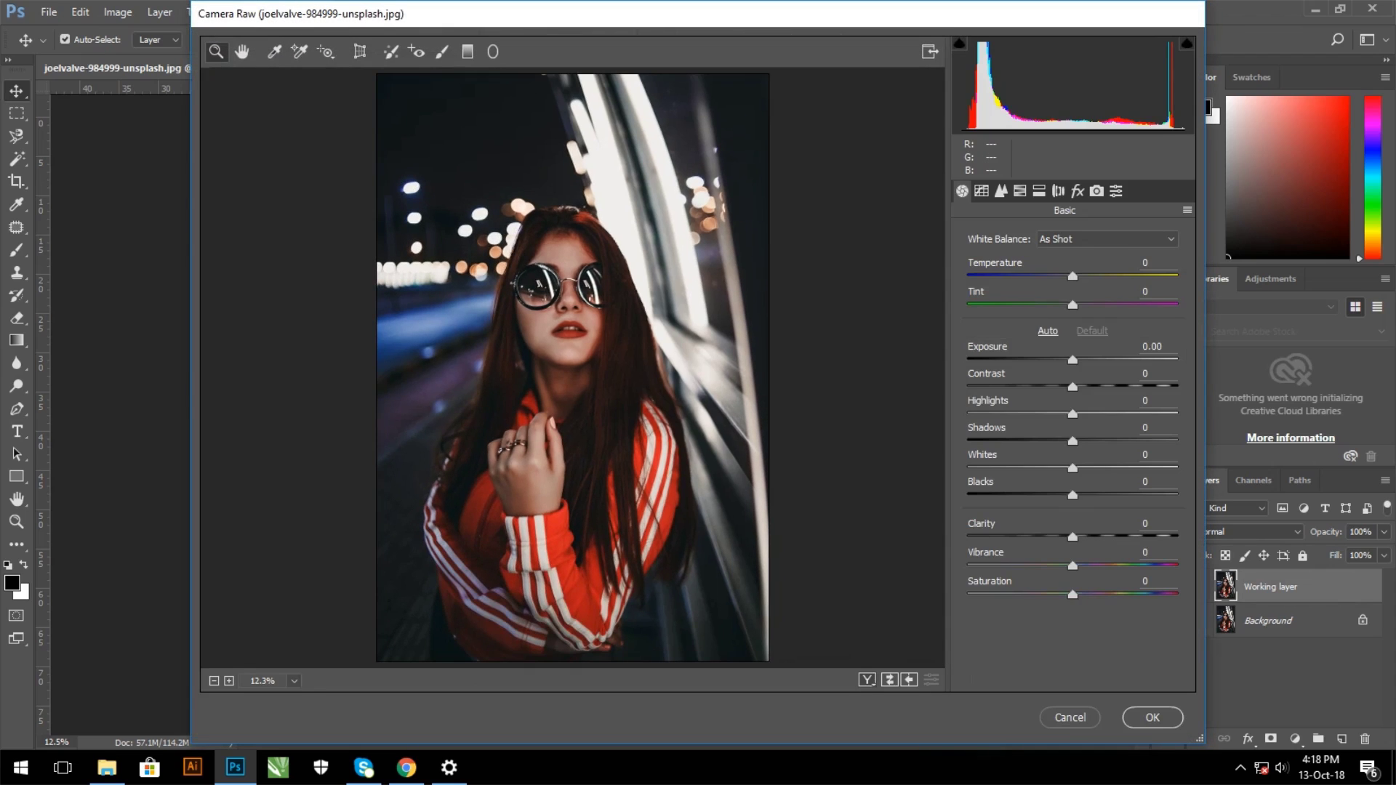
{"action": "type", "text": "39"}
{"action": "key", "text": "Return"}
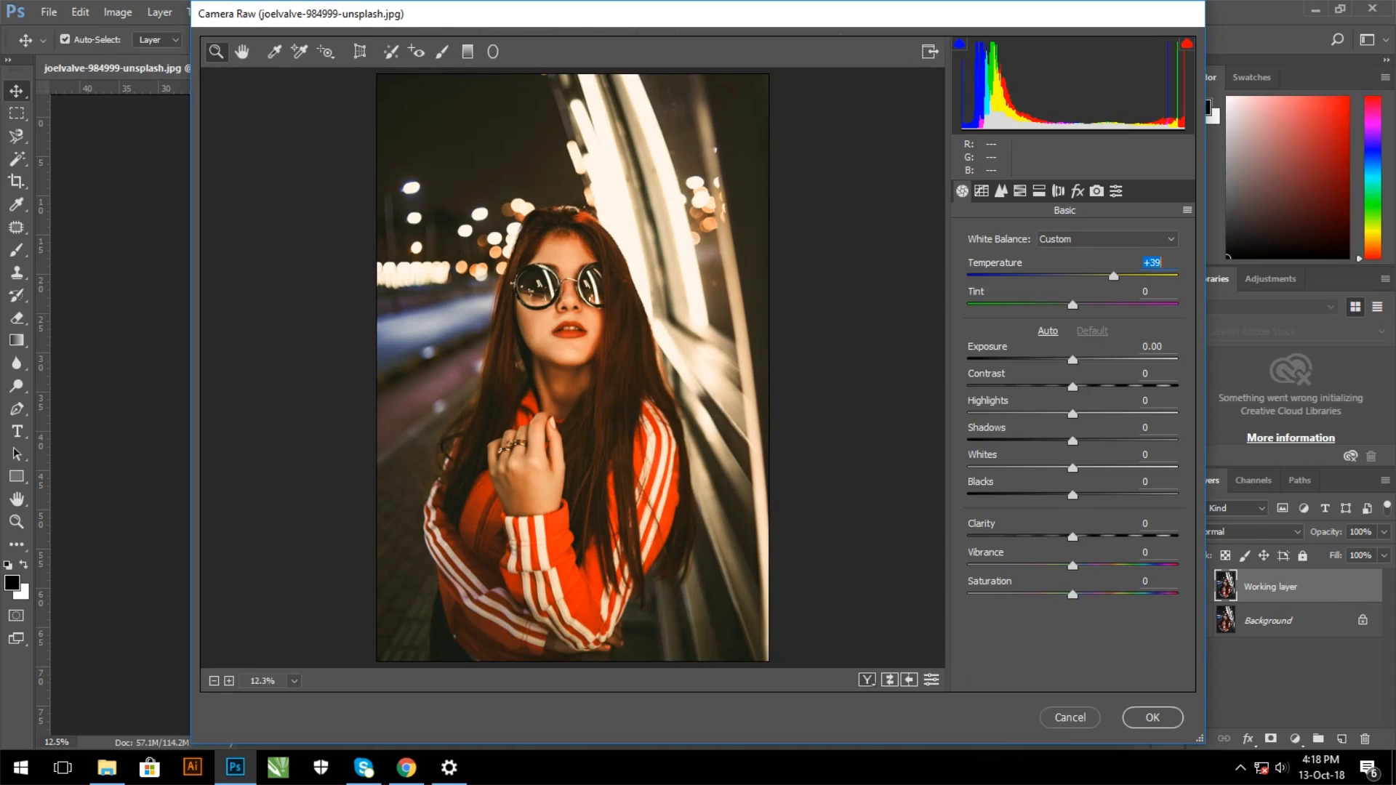
{"action": "type", "text": "-16"}
{"action": "key", "text": "Tab"}
{"action": "type", "text": "16"}
{"action": "key", "text": "Return"}
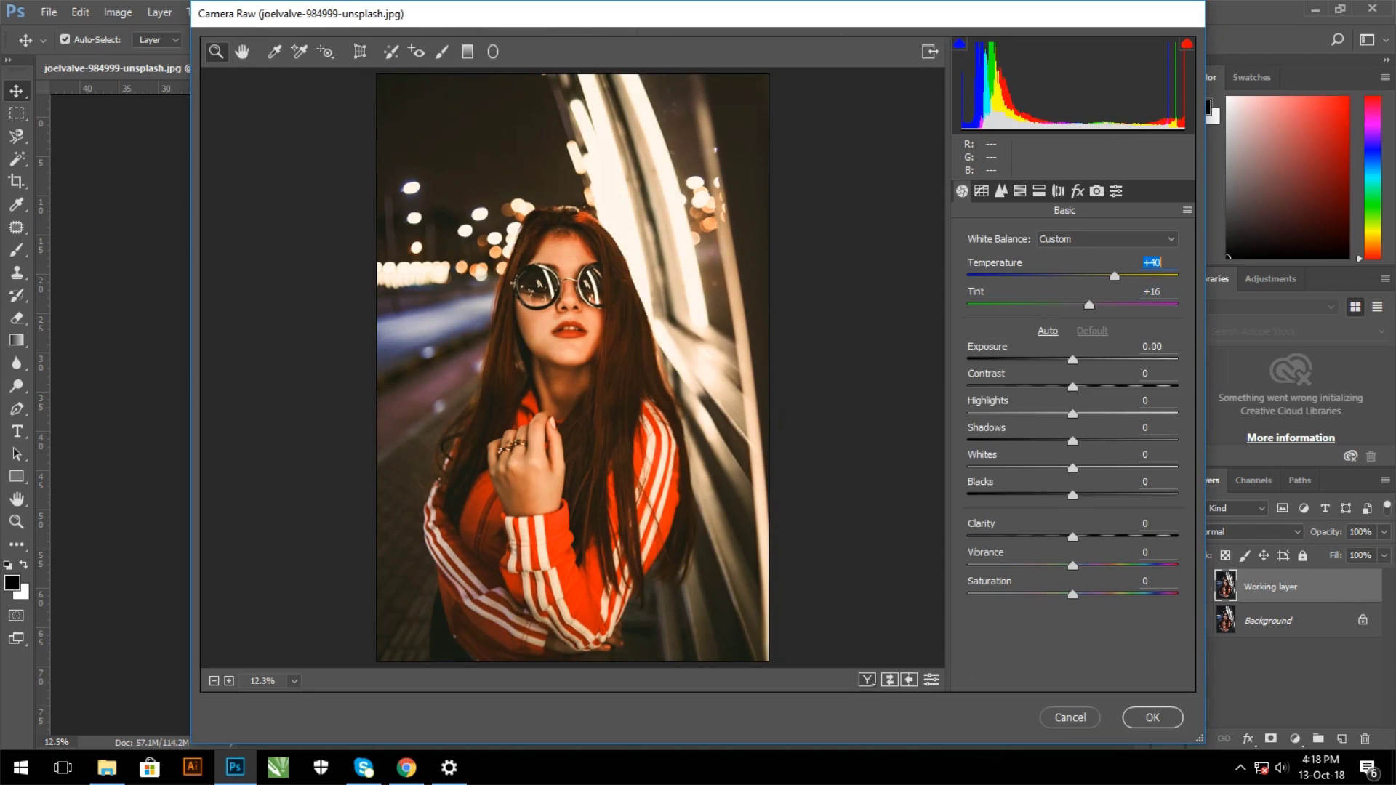
{"action": "type", "text": "47"}
{"action": "key", "text": "Return"}
{"action": "key", "text": "Tab"}
{"action": "key", "text": "Tab"}
- Set Exposure to +0.15 and Contrast to +32
{"action": "type", "text": "0.85"}
{"action": "key", "text": "Return"}
{"action": "type", "text": "0.15"}
{"action": "key", "text": "Return"}
{"action": "key", "text": "Tab"}
{"action": "type", "text": "32"}
{"action": "key", "text": "Return"}
{"action": "key", "text": "Tab"}
- Set Highlights -13, Shadows +13, Whites +8 and Blacks -35
{"action": "type", "text": "-13"}
{"action": "key", "text": "Return"}
{"action": "key", "text": "Tab"}
{"action": "type", "text": "13"}
{"action": "key", "text": "Return"}
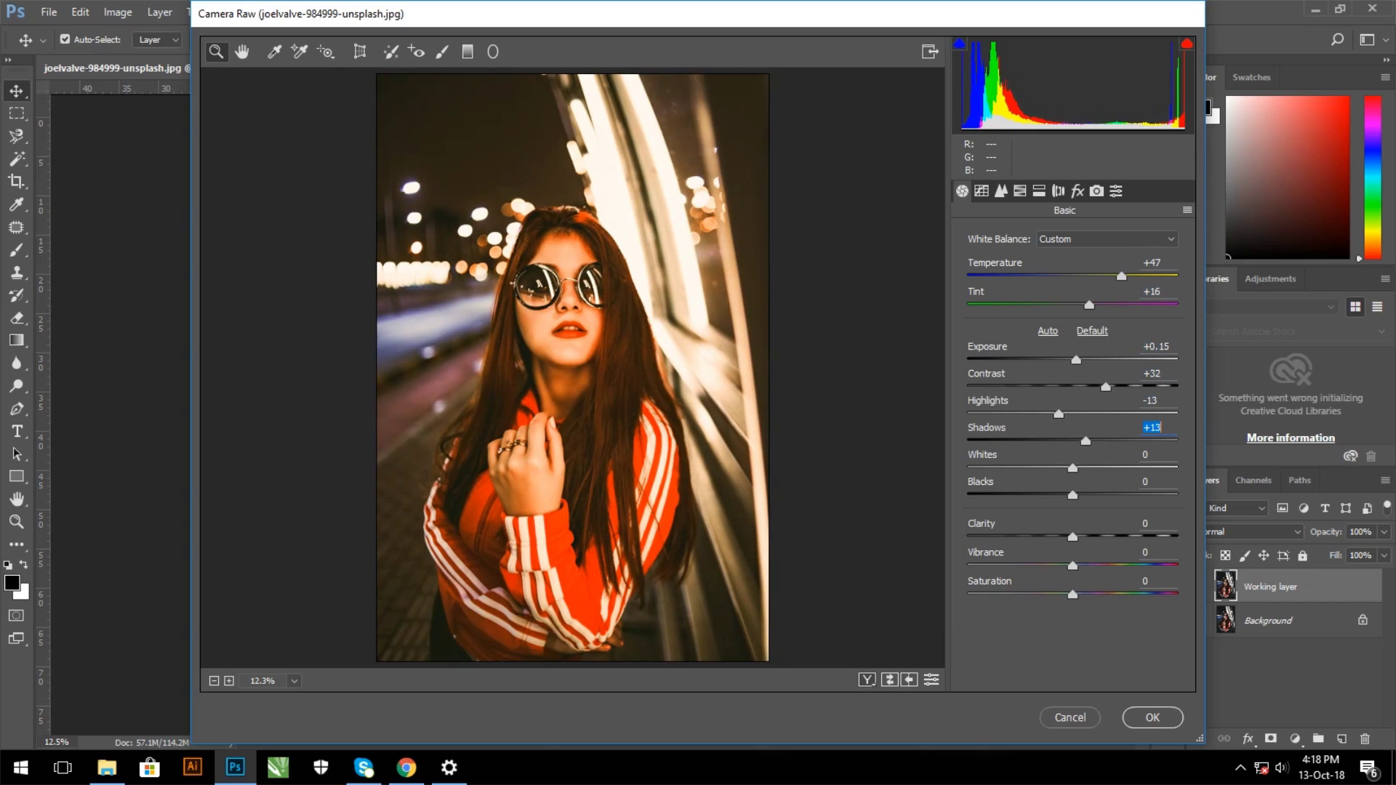
{"action": "type", "text": "8"}
{"action": "key", "text": "Return"}
{"action": "key", "text": "Down"}
{"action": "key", "text": "Down"}
{"action": "key", "text": "Down"}
{"action": "key", "text": "Down"}
{"action": "key", "text": "Down"}
{"action": "key", "text": "Down"}
{"action": "key", "text": "Down"}
{"action": "key", "text": "Down"}
{"action": "key", "text": "Down"}
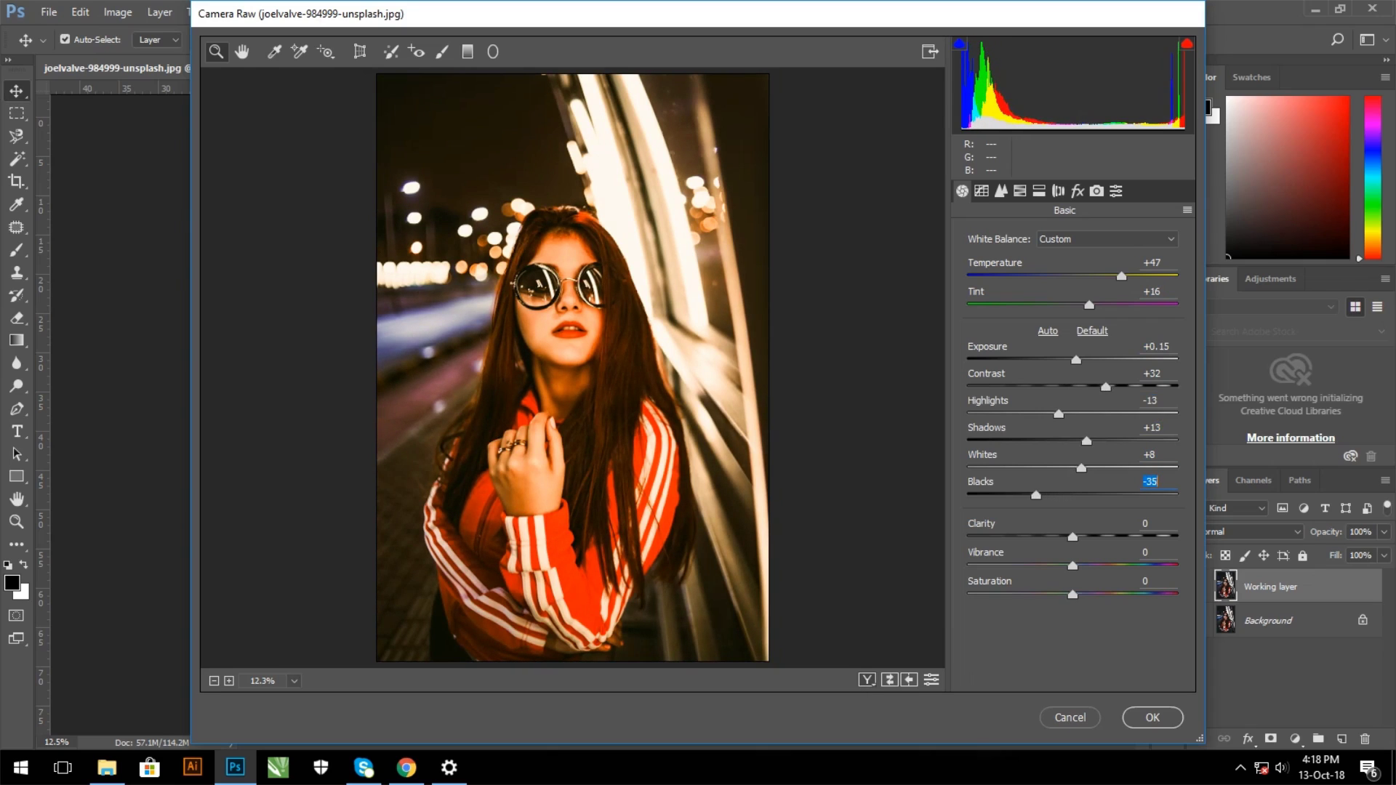
{"action": "key", "text": "ctrl+alt+2"}
{"action": "key", "text": "ctrl+alt+3"}
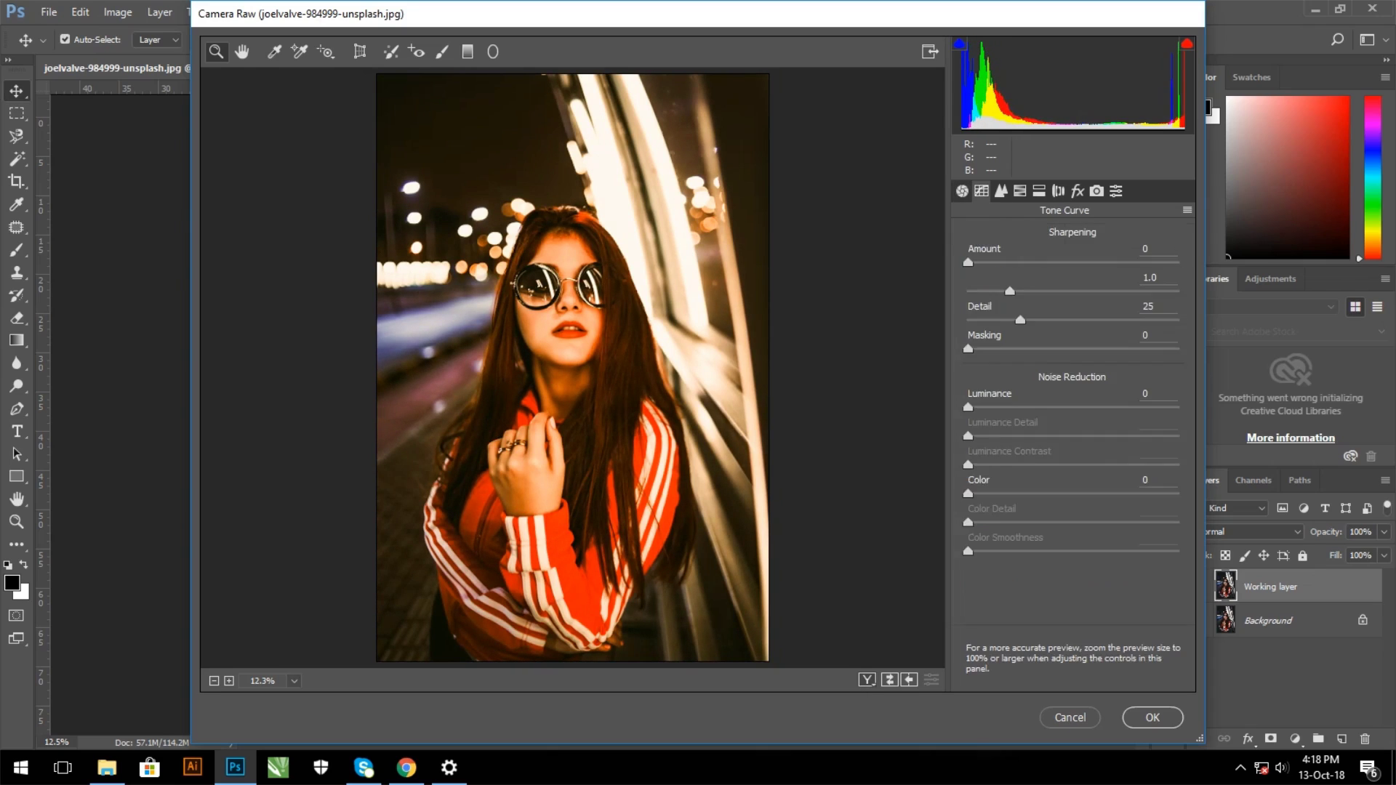
- Shift the HSL hues: Reds to -20, Oranges to +12, and adjust Yellows
{"action": "key", "text": "ctrl+alt+4"}
{"action": "key", "text": "Down"}
{"action": "key", "text": "Down"}
{"action": "key", "text": "Down"}
{"action": "key", "text": "Down"}
{"action": "key", "text": "Down"}
{"action": "key", "text": "Down"}
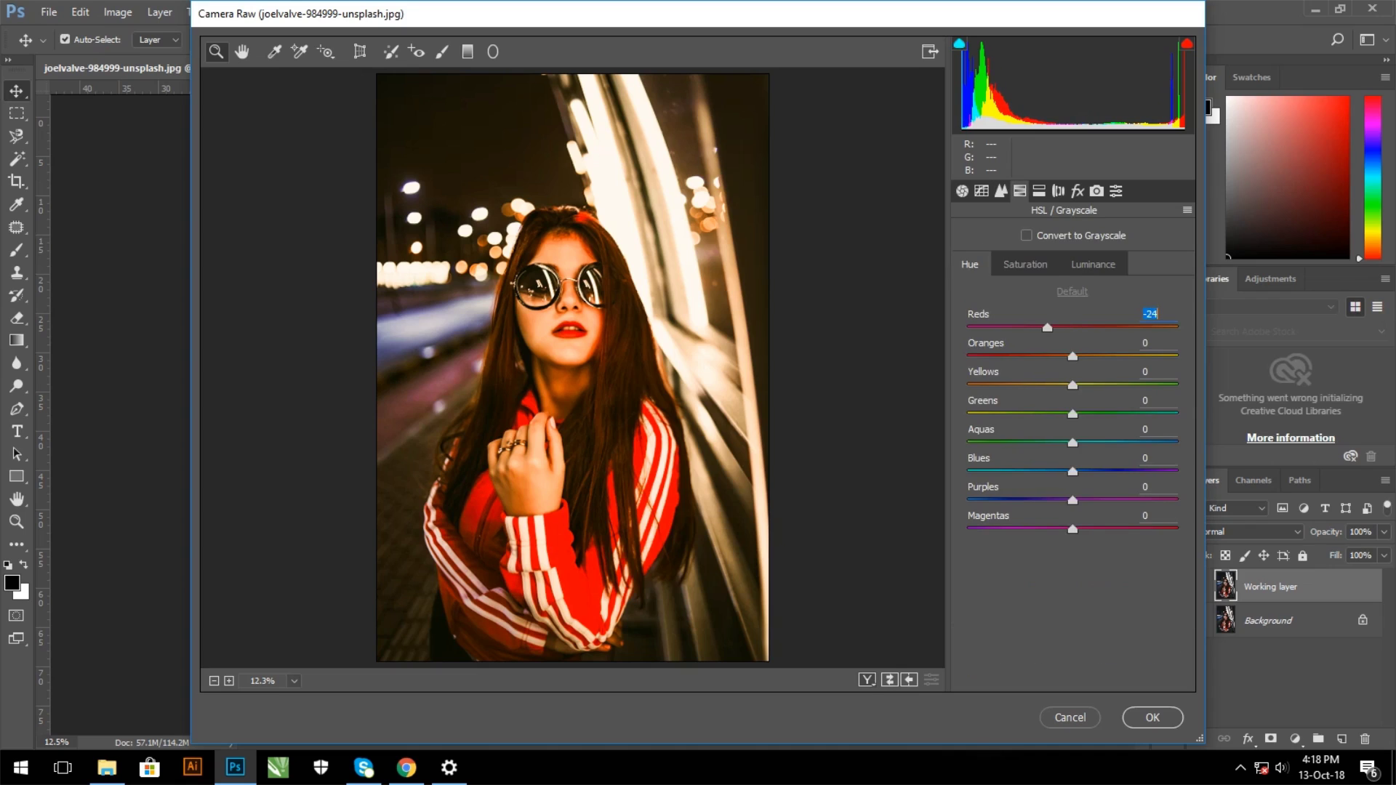
{"action": "key", "text": "Tab"}
{"action": "key", "text": "Up"}
{"action": "key", "text": "Up"}
{"action": "key", "text": "Up"}
{"action": "key", "text": "Down"}
{"action": "key", "text": "Down"}
{"action": "key", "text": "Down"}
{"action": "key", "text": "Tab"}
{"action": "key", "text": "Up"}
{"action": "key", "text": "Up"}
{"action": "key", "text": "Up"}
- Set Camera Calibration Blue Primary saturation +43 and hue -14, with Yellows hue -5
{"action": "key", "text": "Down"}
{"action": "key", "text": "Down"}
{"action": "key", "text": "Down"}
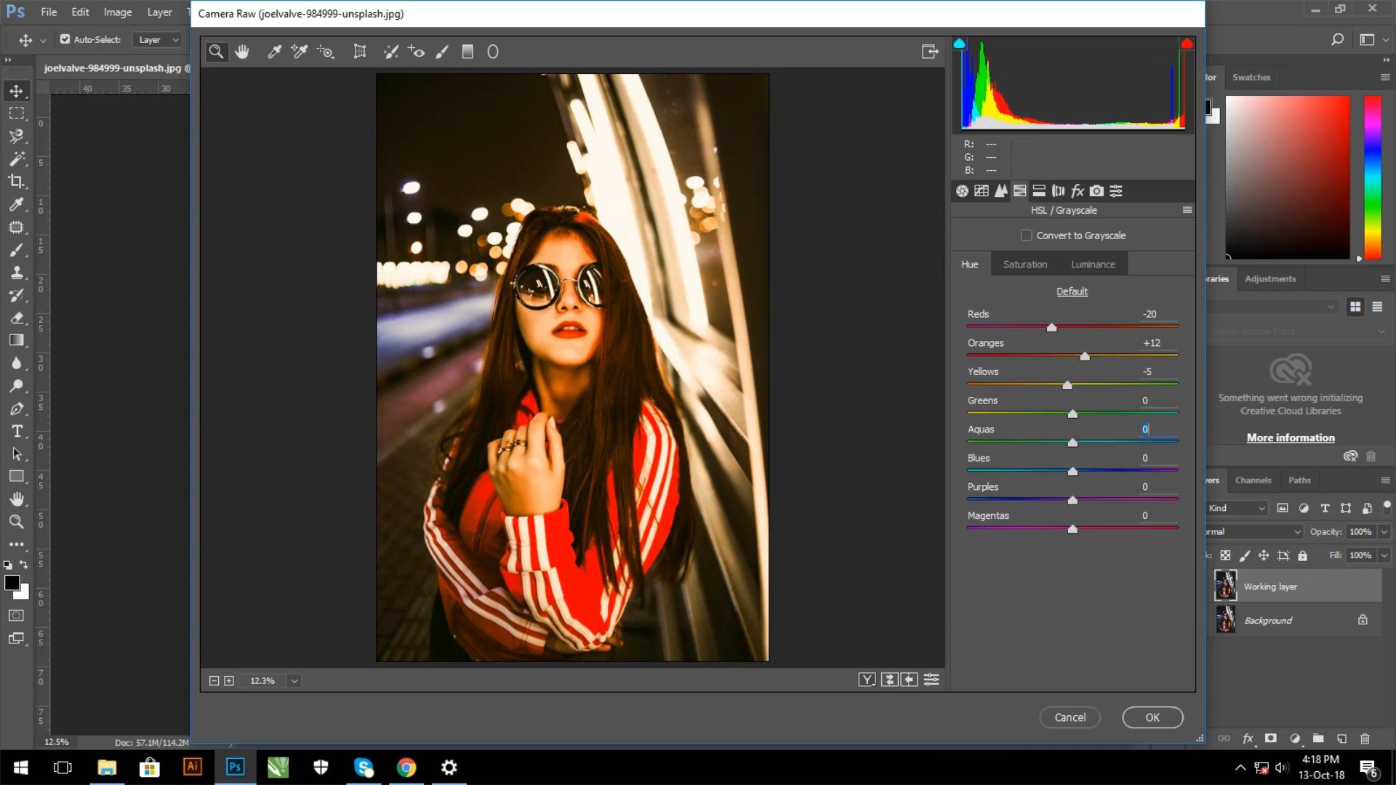
{"action": "key", "text": "ctrl+alt+5"}
{"action": "key", "text": "ctrl+alt+7"}
{"action": "key", "text": "ctrl+alt+8"}
{"action": "key", "text": "shift+Up"}
{"action": "key", "text": "shift+Up"}
{"action": "key", "text": "shift+Up"}
{"action": "key", "text": "Up"}
{"action": "key", "text": "Up"}
{"action": "key", "text": "Up"}
{"action": "key", "text": "shift+Tab"}
{"action": "key", "text": "shift+Down"}
{"action": "key", "text": "Down"}
{"action": "key", "text": "Down"}
{"action": "key", "text": "Down"}
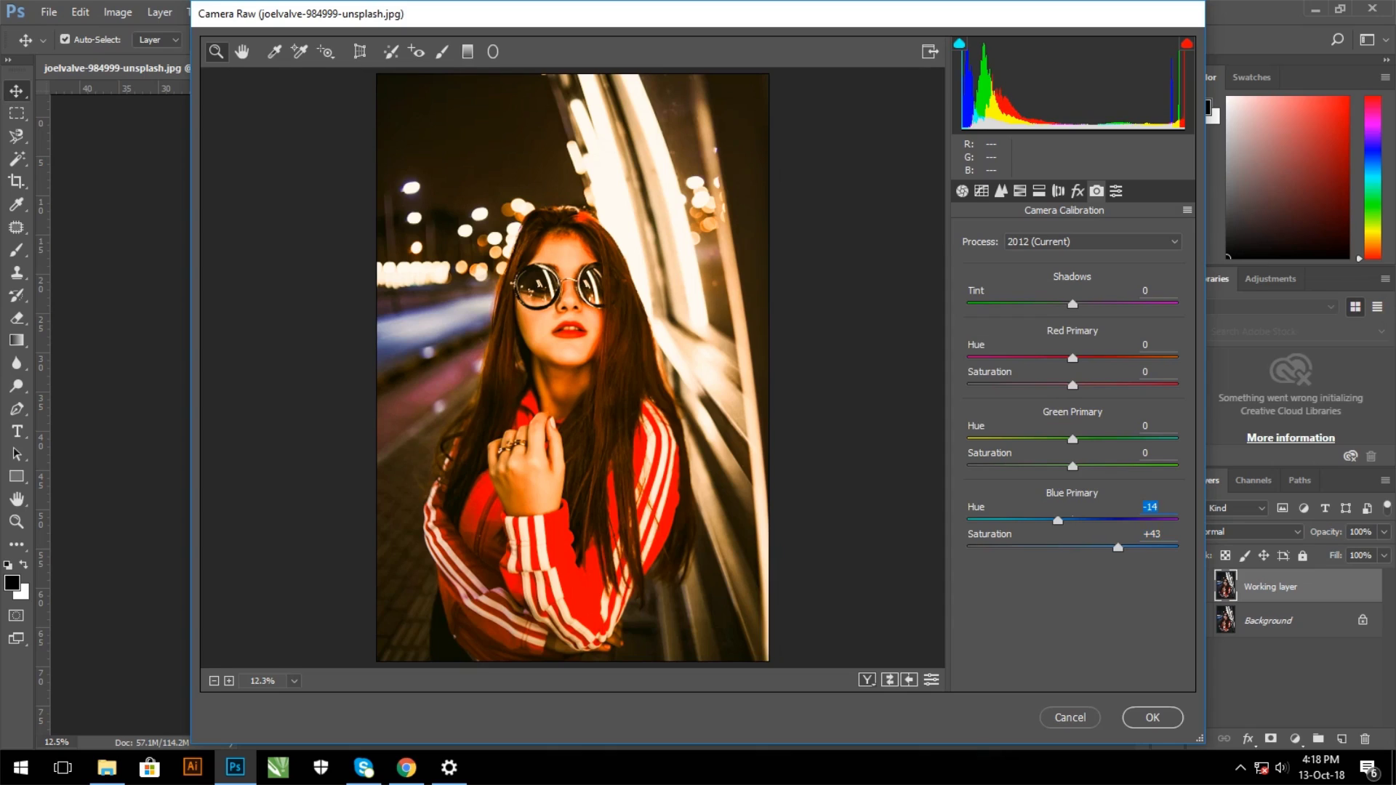
- Lift the Red point curve slightly and pull the RGB curve midpoint slightly down
{"action": "key", "text": "ctrl+alt+2"}
{"action": "key", "text": "alt+Down"}
{"action": "key", "text": "Down"}
{"action": "key", "text": "Down"}
{"action": "key", "text": "Down"}
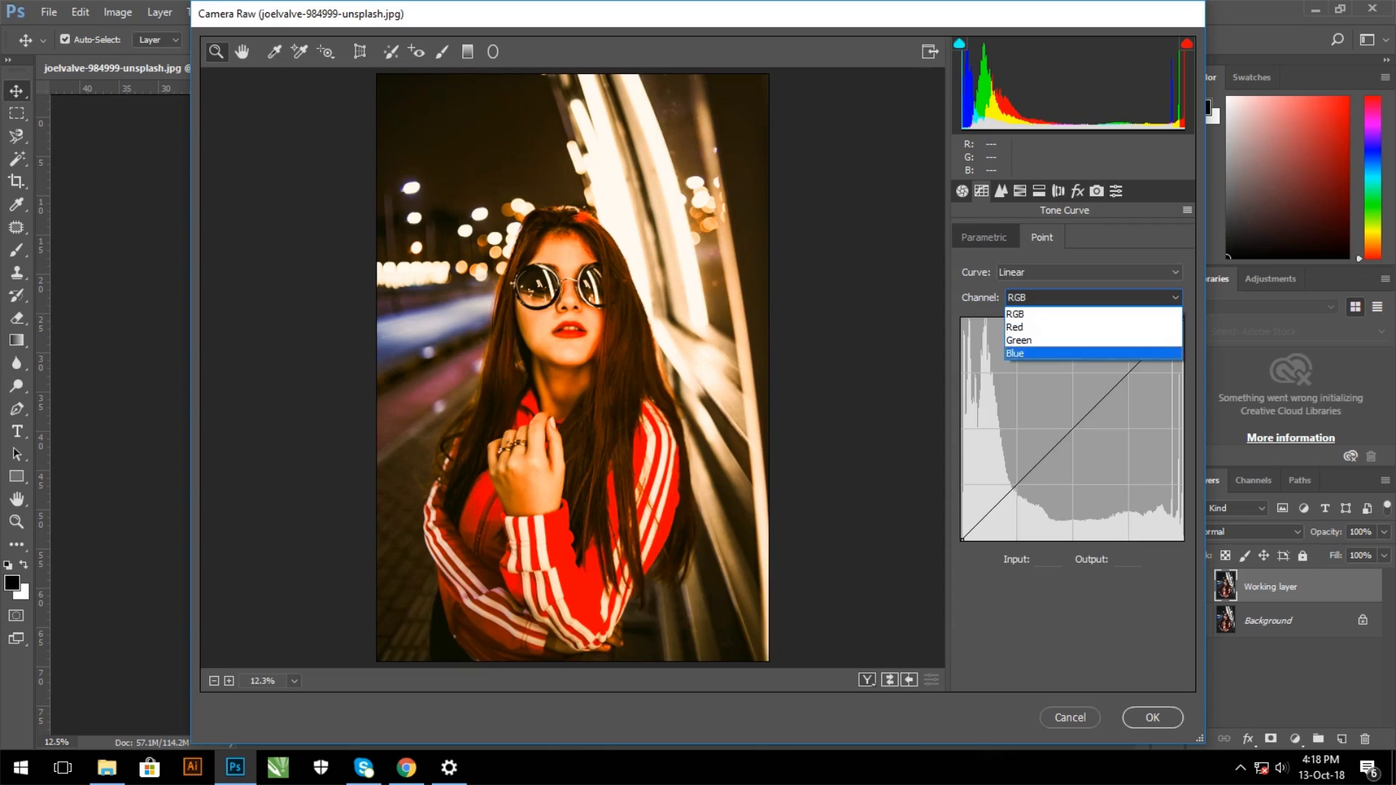
{"action": "key", "text": "Up"}
{"action": "key", "text": "Up"}
{"action": "key", "text": "Return"}
{"action": "left_click_drag", "start_coordinate": [1066, 434], "coordinate": [1065, 429]}
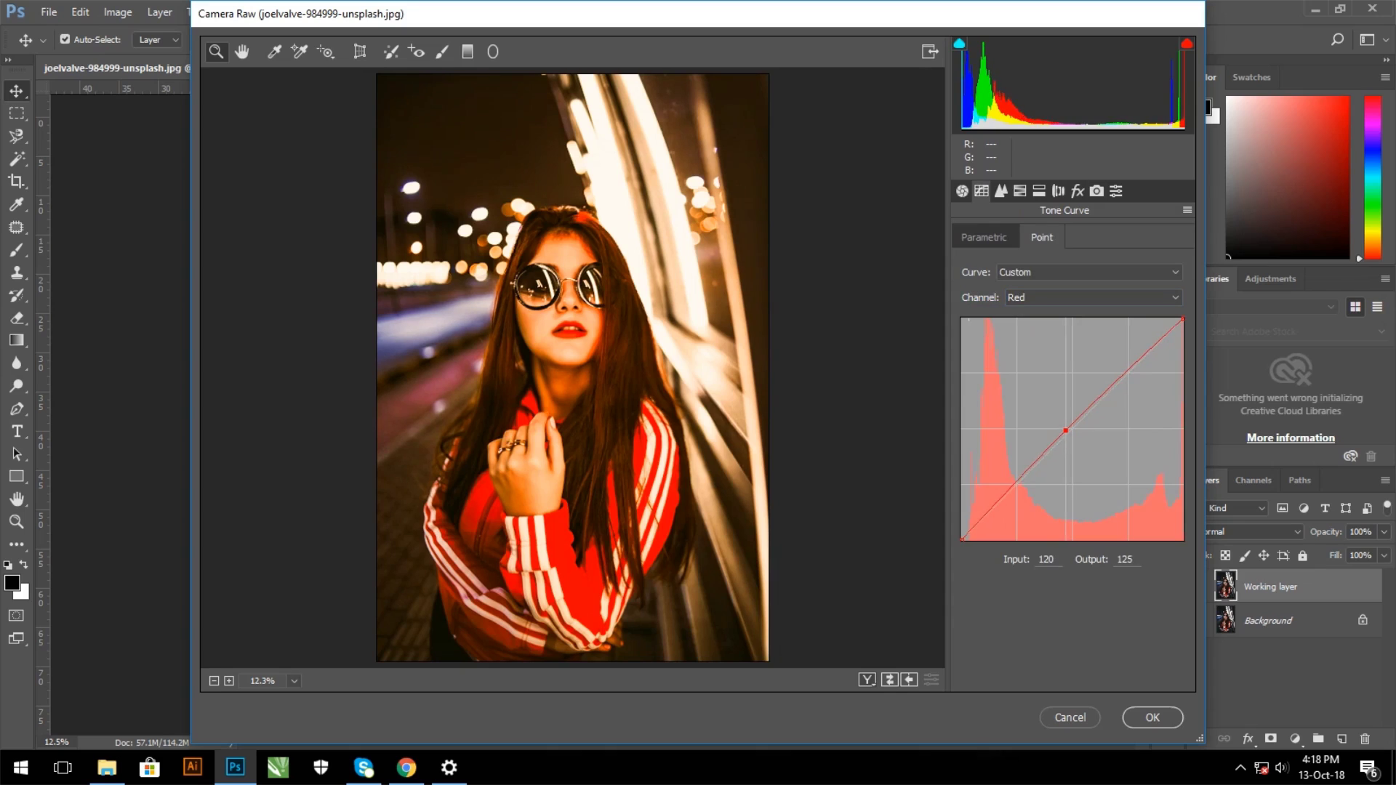
{"action": "key", "text": "alt+Down"}
{"action": "key", "text": "Up"}
{"action": "key", "text": "Return"}
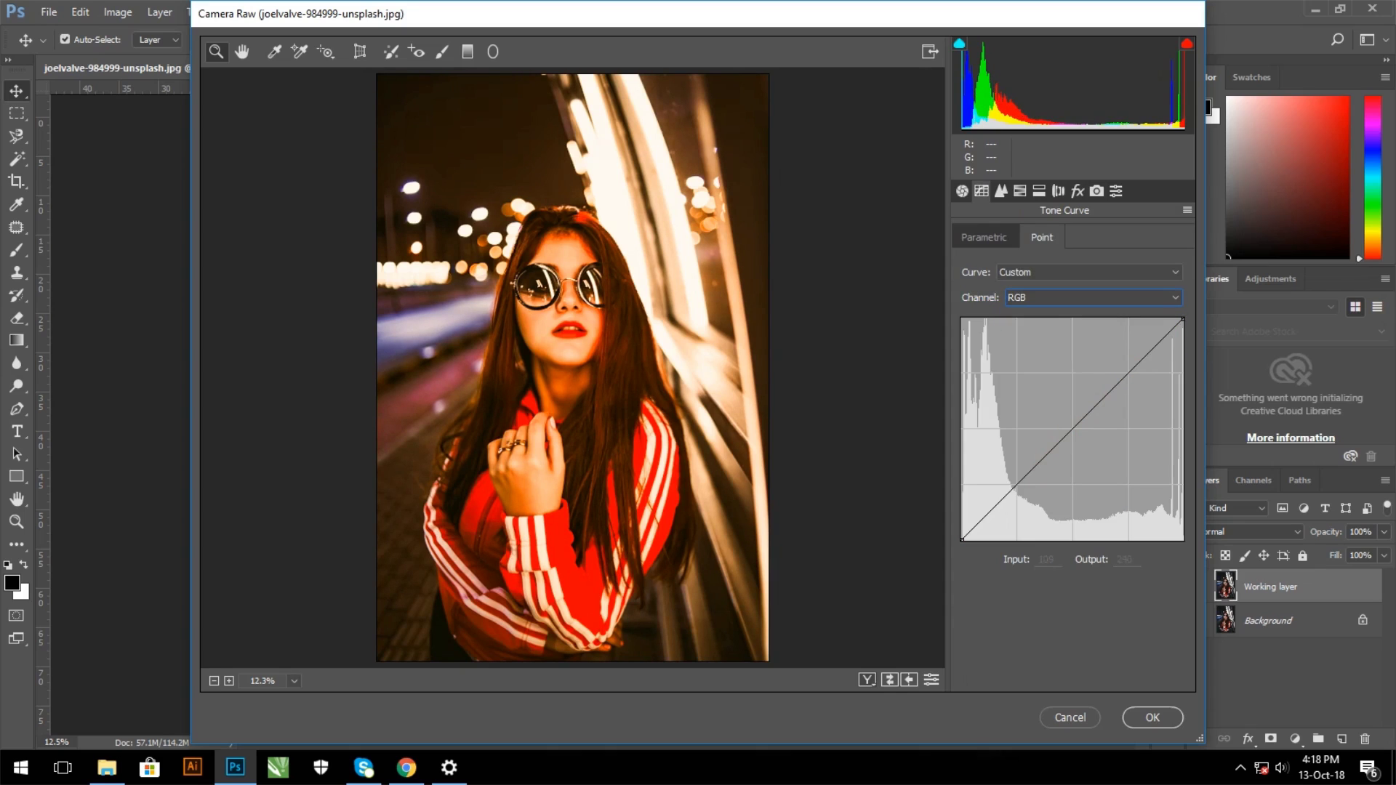
{"action": "left_click_drag", "start_coordinate": [1075, 427], "coordinate": [1078, 434]}
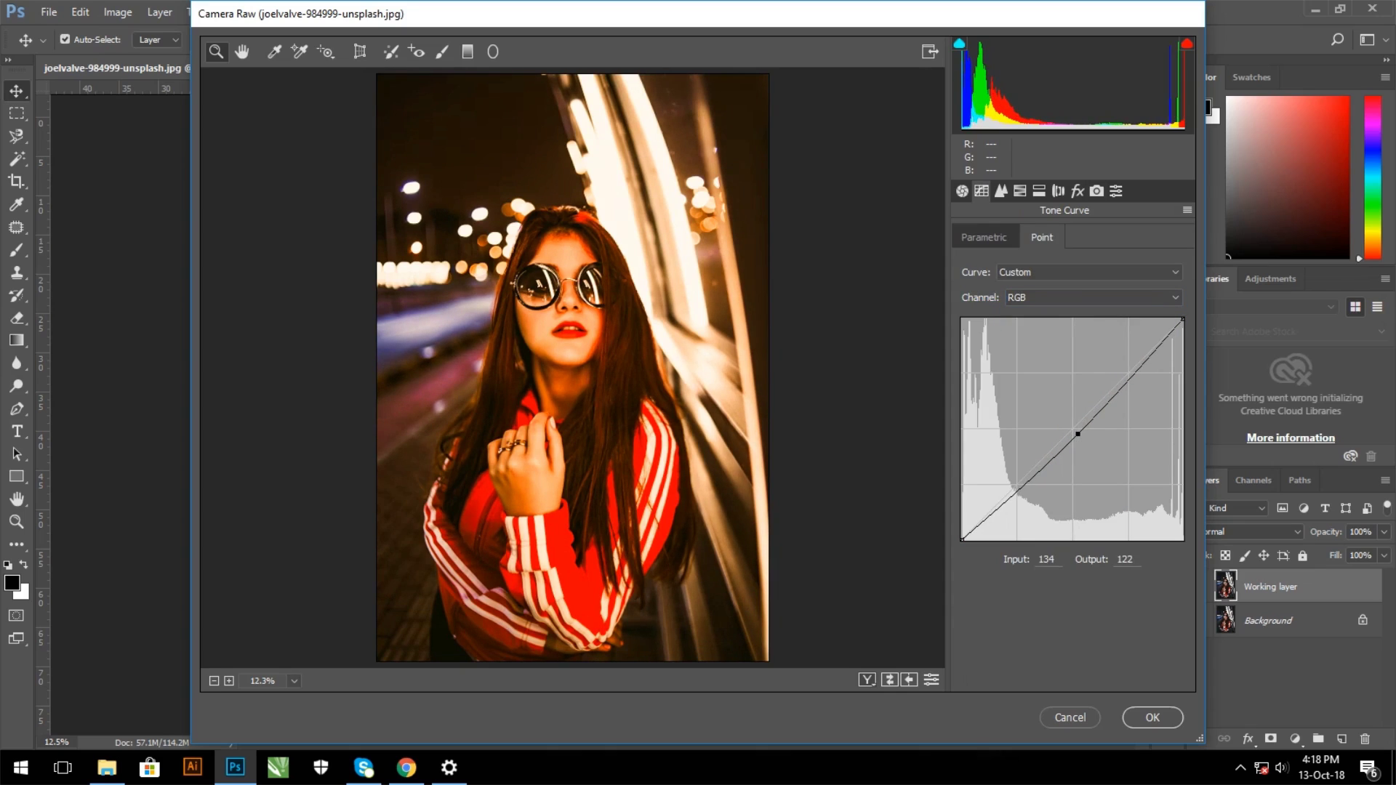
- Raise Exposure to +0.40 and apply the Camera Raw grade
{"action": "key", "text": "ctrl+alt+1"}
{"action": "key", "text": "Up"}
{"action": "key", "text": "Up"}
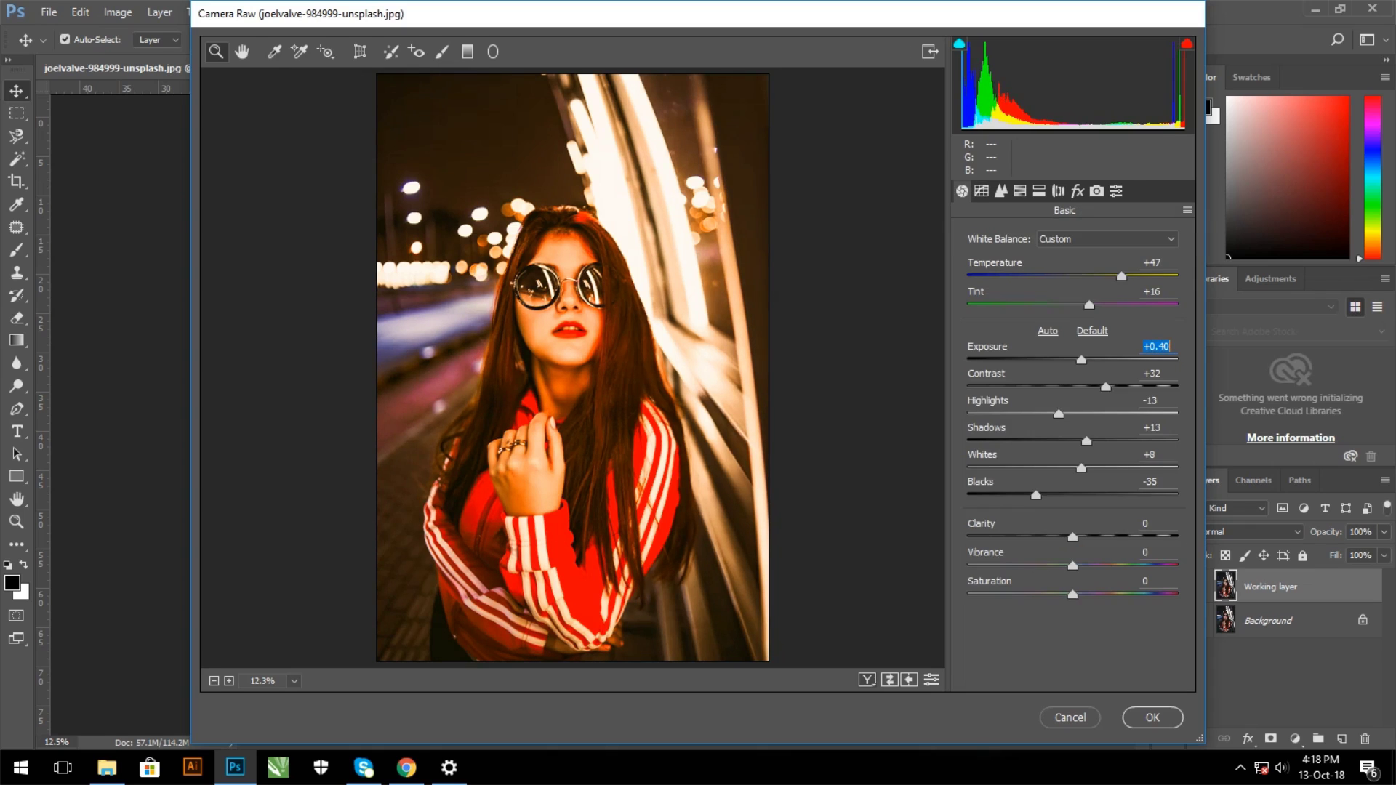
{"action": "key", "text": "Return"}
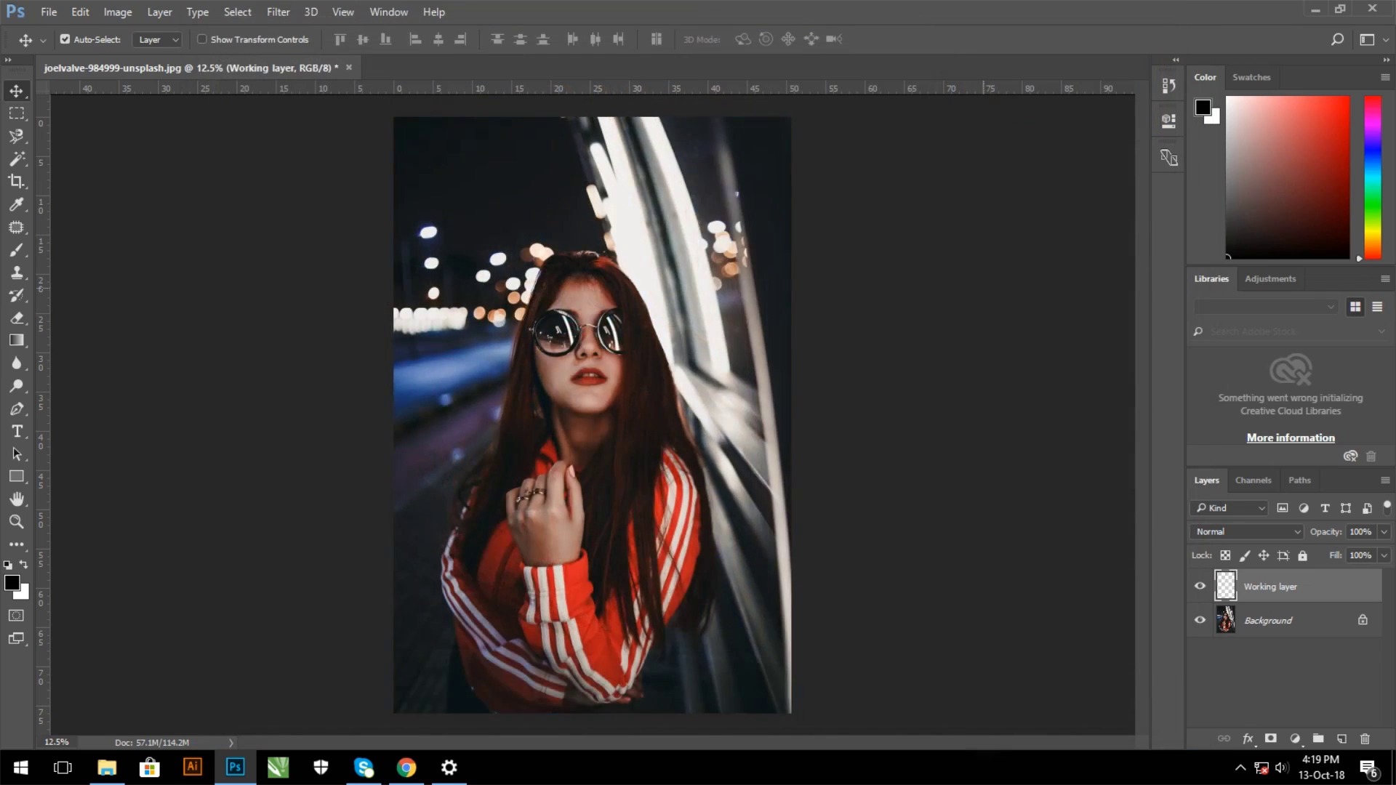
- Apply Brightness/Contrast with brightness 14 and contrast 10
{"action": "left_click", "coordinate": [117, 11]}
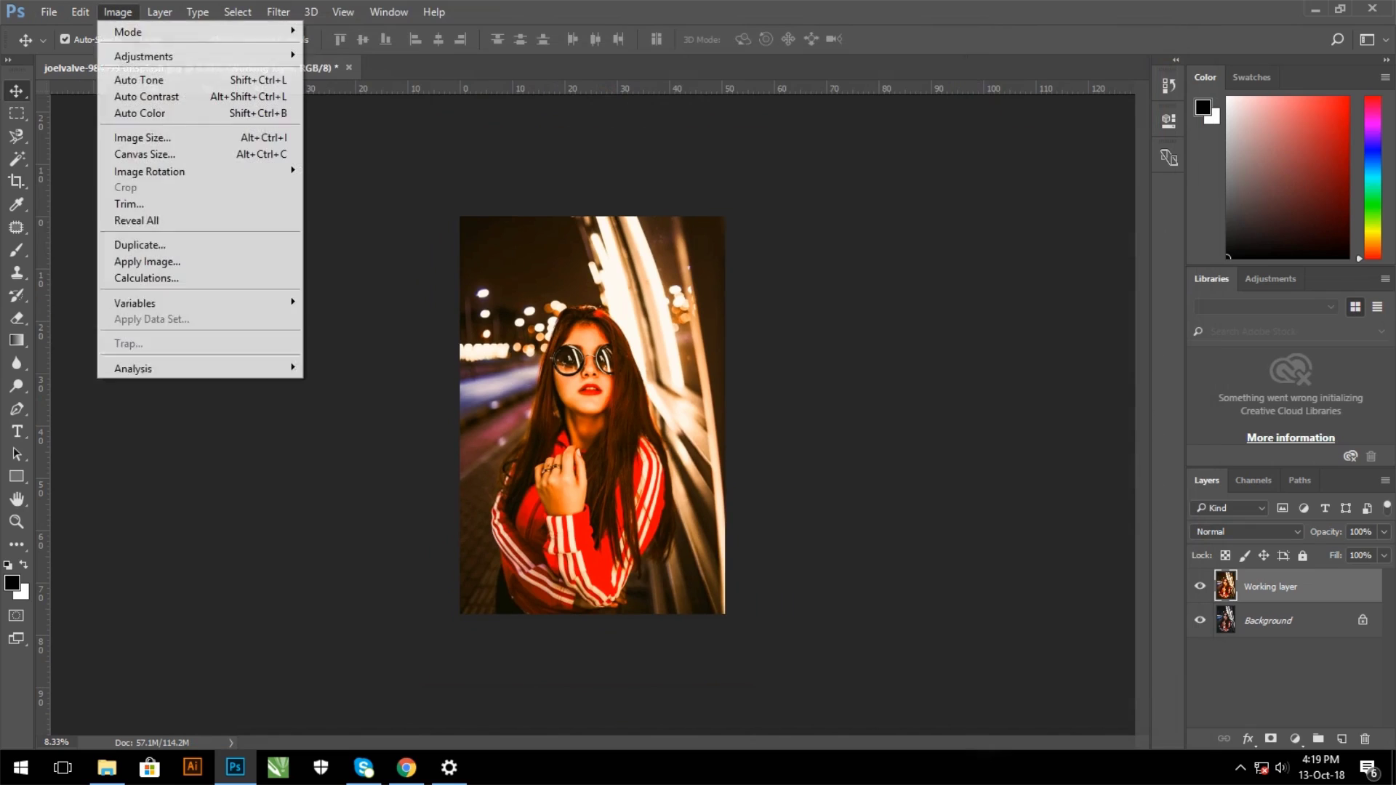
{"action": "left_click", "coordinate": [334, 55]}
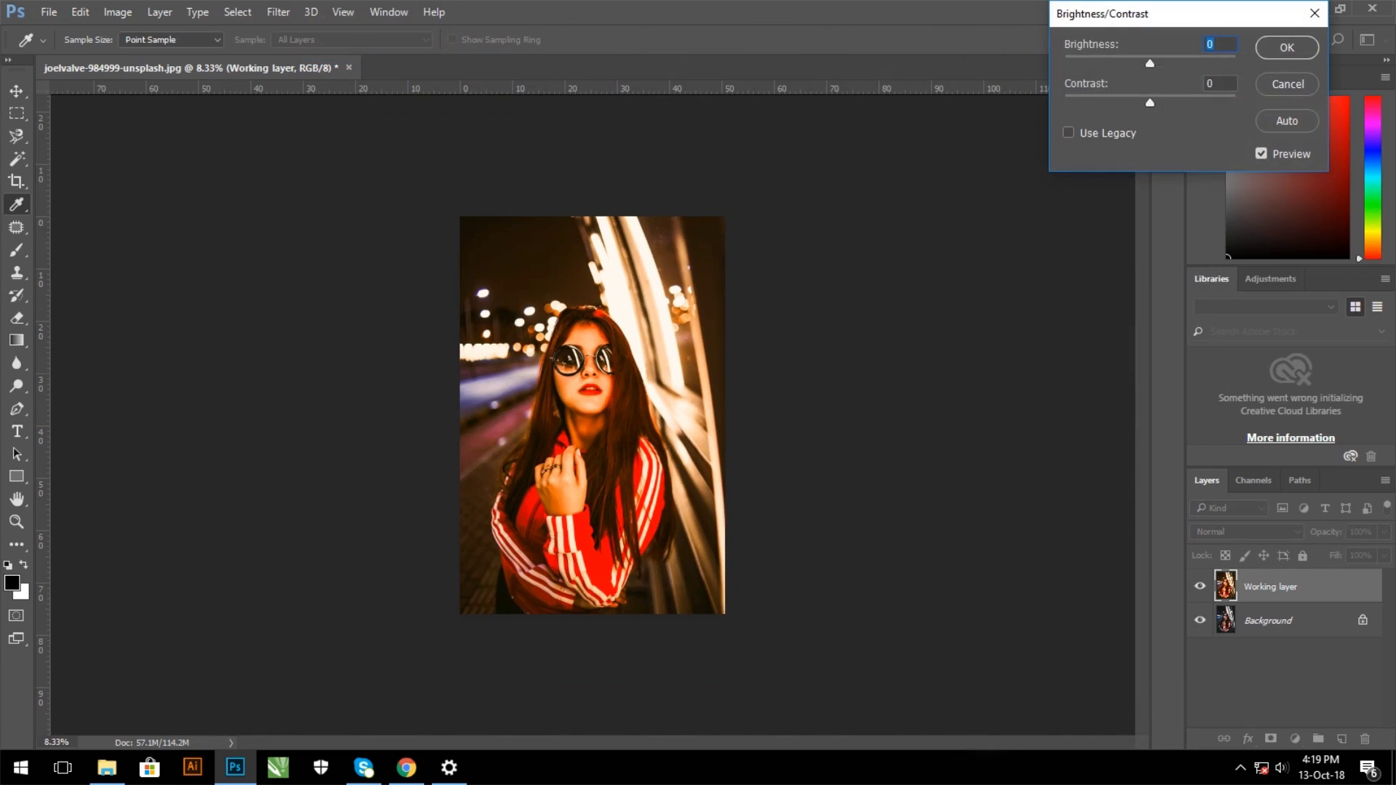
{"action": "type", "text": "14"}
{"action": "key", "text": "Tab"}
{"action": "type", "text": "10"}
{"action": "key", "text": "Return"}
- Zoom in on the woman's face and bring up the Background layer's options menu
{"action": "key", "text": "v"}
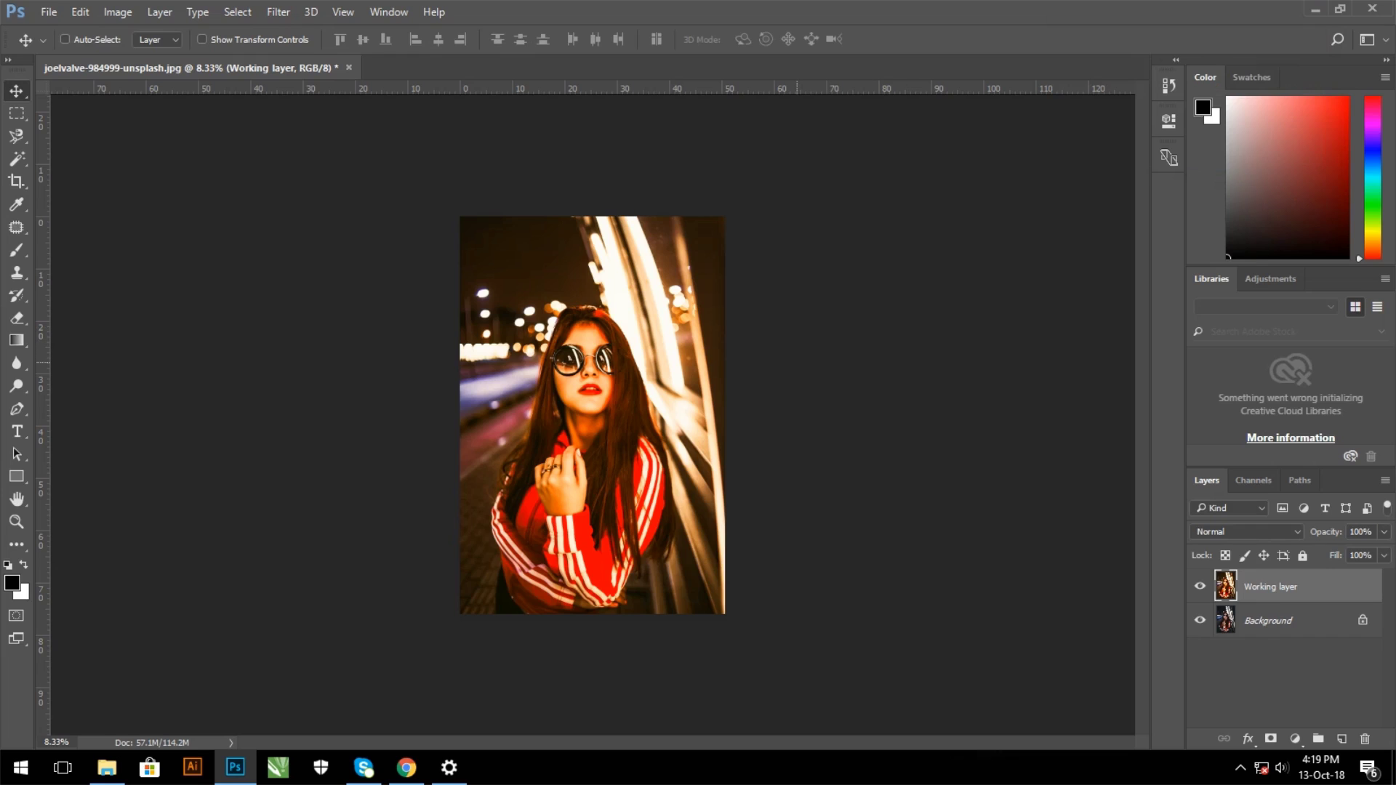
{"action": "key", "text": "ctrl+plus"}
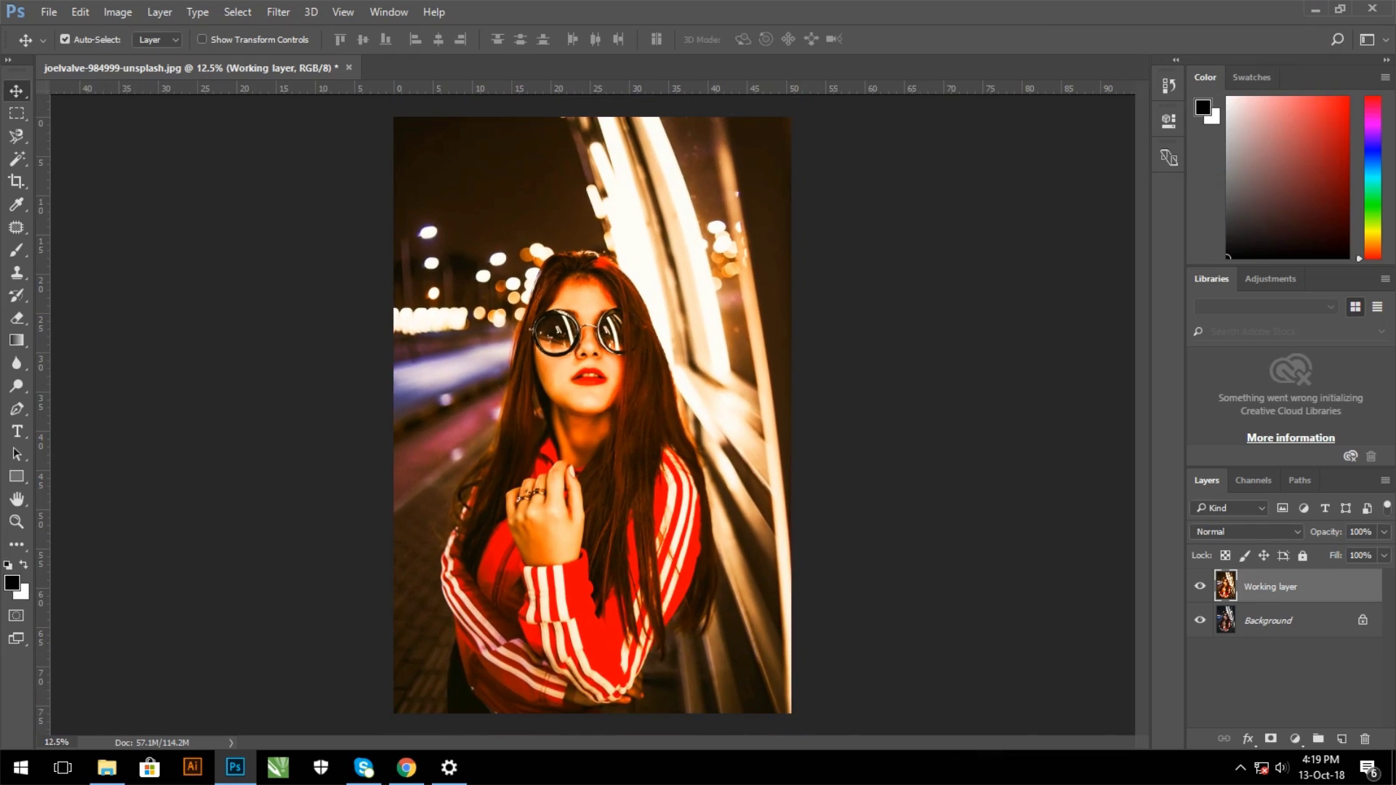
{"action": "key", "text": "z"}
{"action": "left_click_drag", "start_coordinate": [553, 218], "coordinate": [626, 218]}
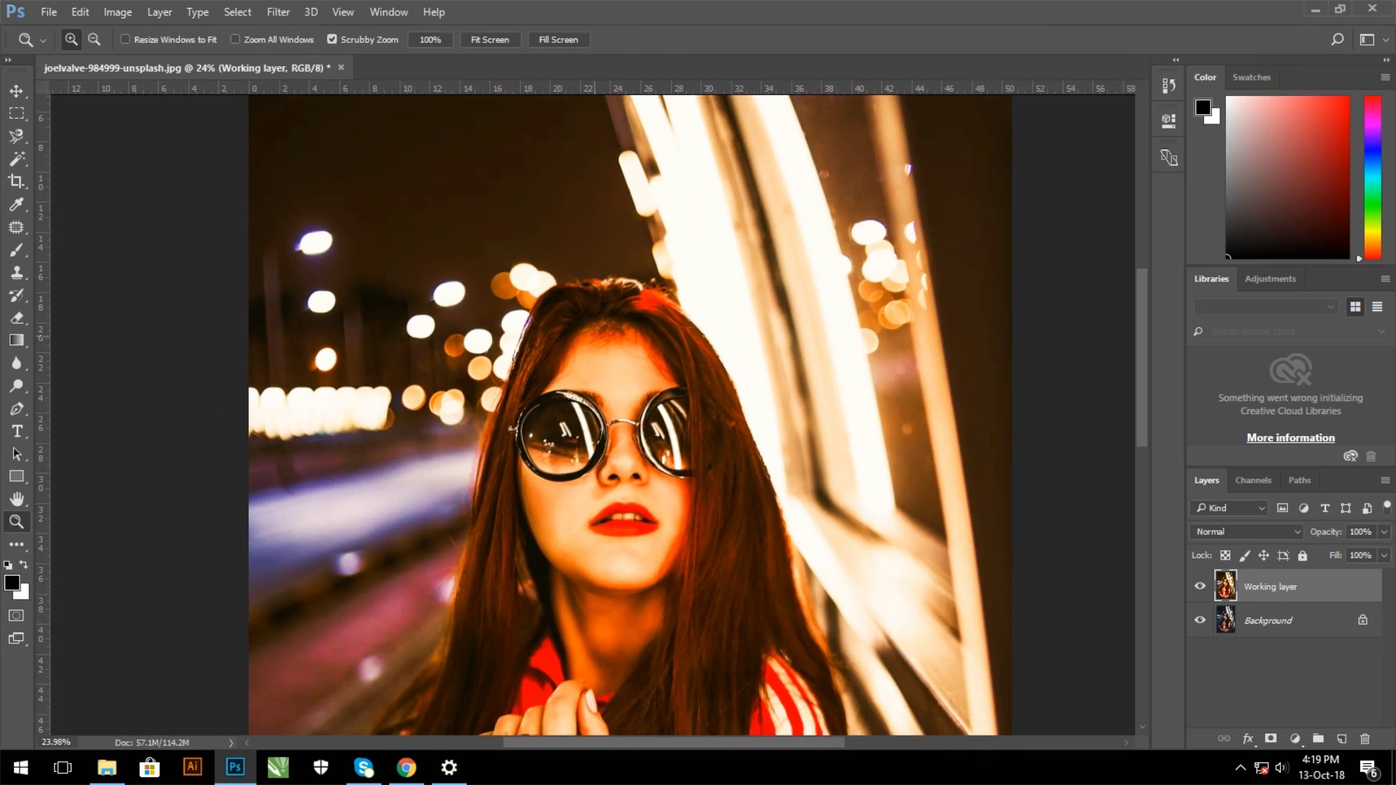
{"action": "key", "text": "v"}
{"action": "left_click", "coordinate": [1269, 620]}
{"action": "right_click", "coordinate": [1269, 621]}
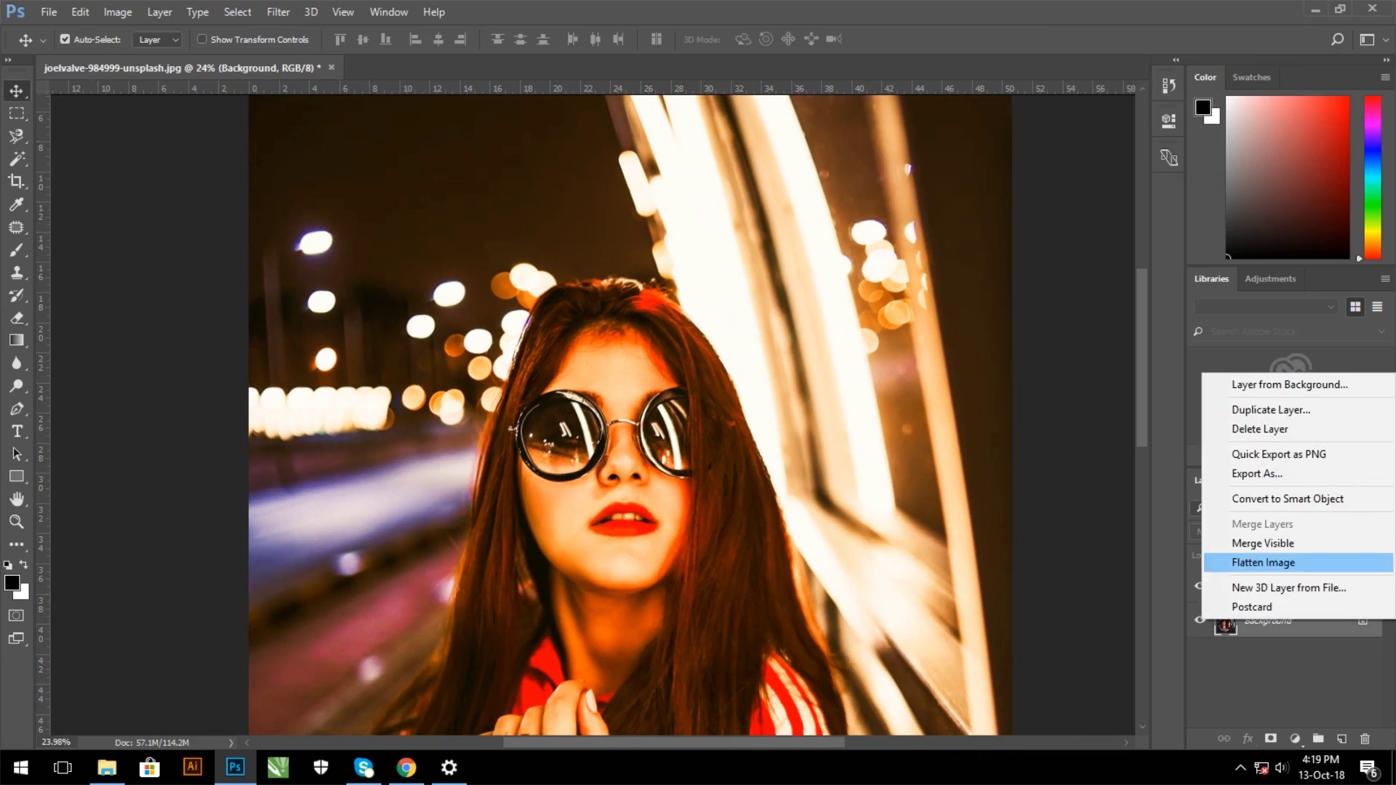
- Duplicate the Background layer into Background copy and reselect Working layer
{"action": "left_click", "coordinate": [1271, 409]}
{"action": "key", "text": "Return"}
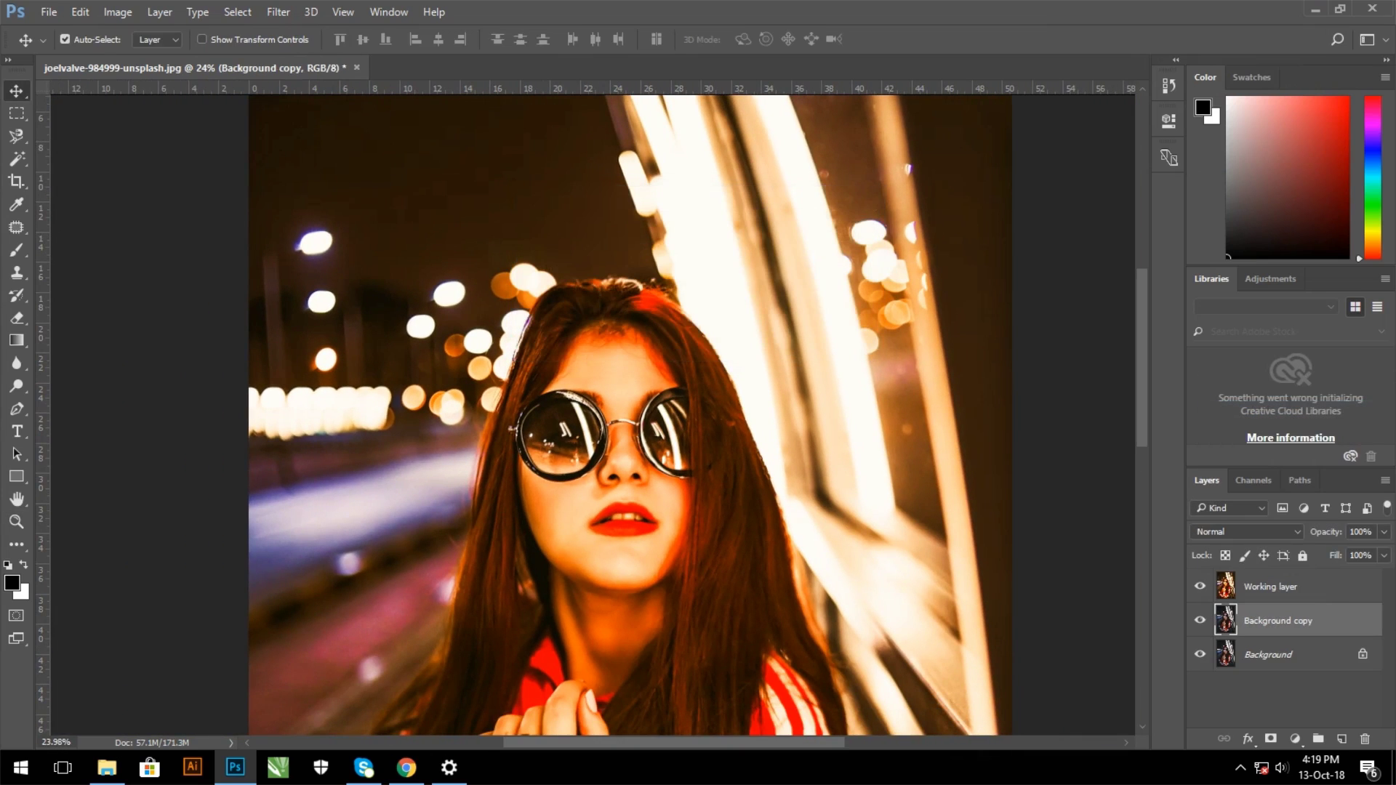
{"action": "left_click", "coordinate": [1271, 587]}
- Set up the Eraser with a smaller brush and zoom out
{"action": "key", "text": "e"}
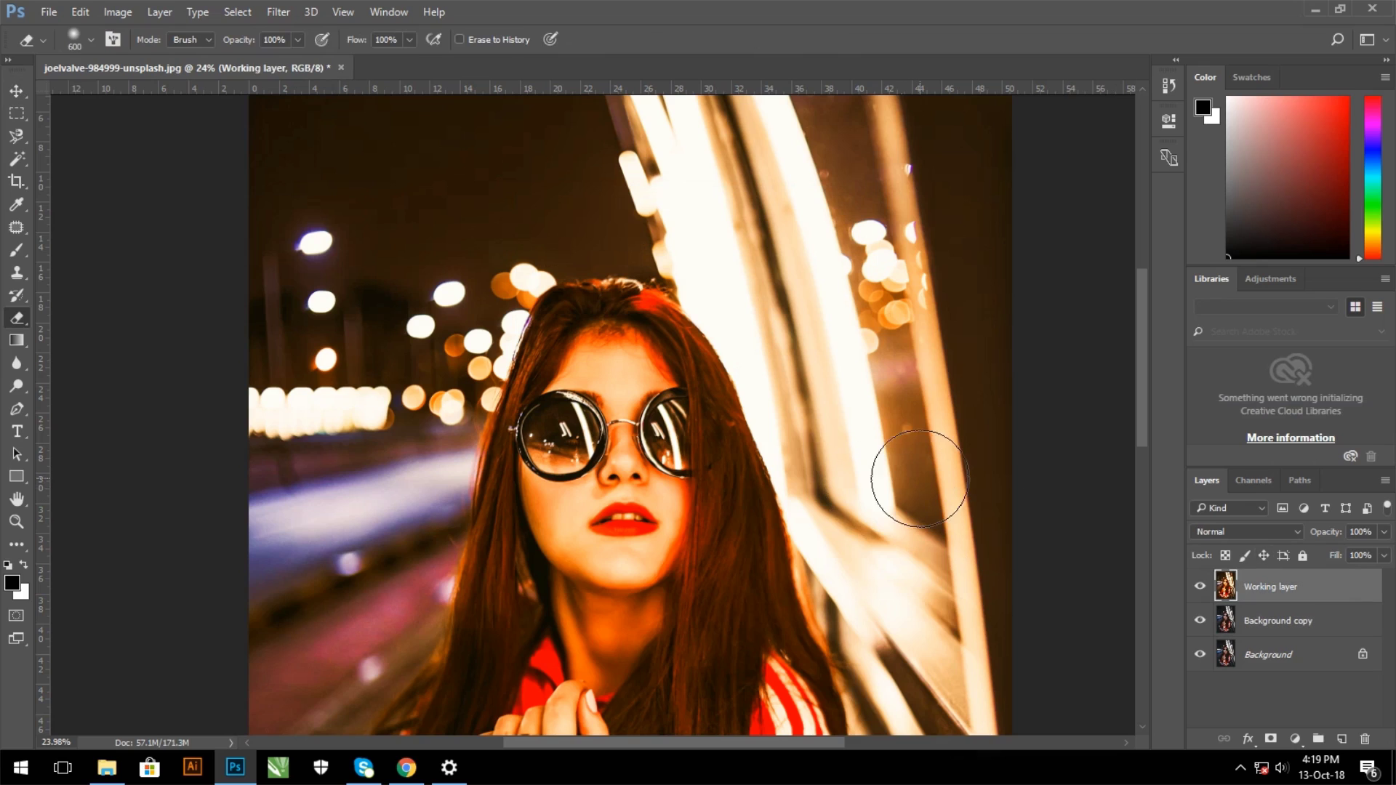
{"action": "key", "text": "bracketleft"}
{"action": "key", "text": "bracketleft"}
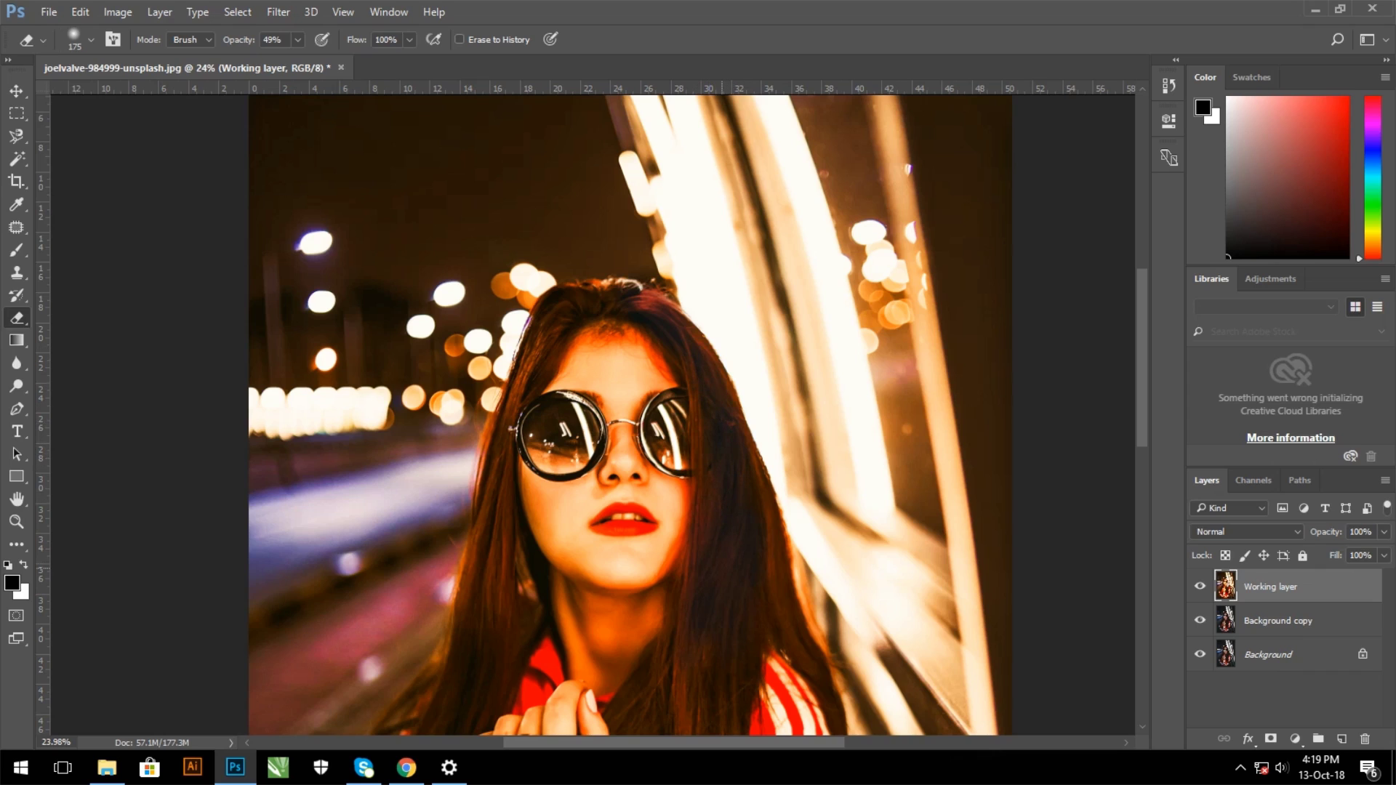
{"action": "key", "text": "ctrl+minus"}
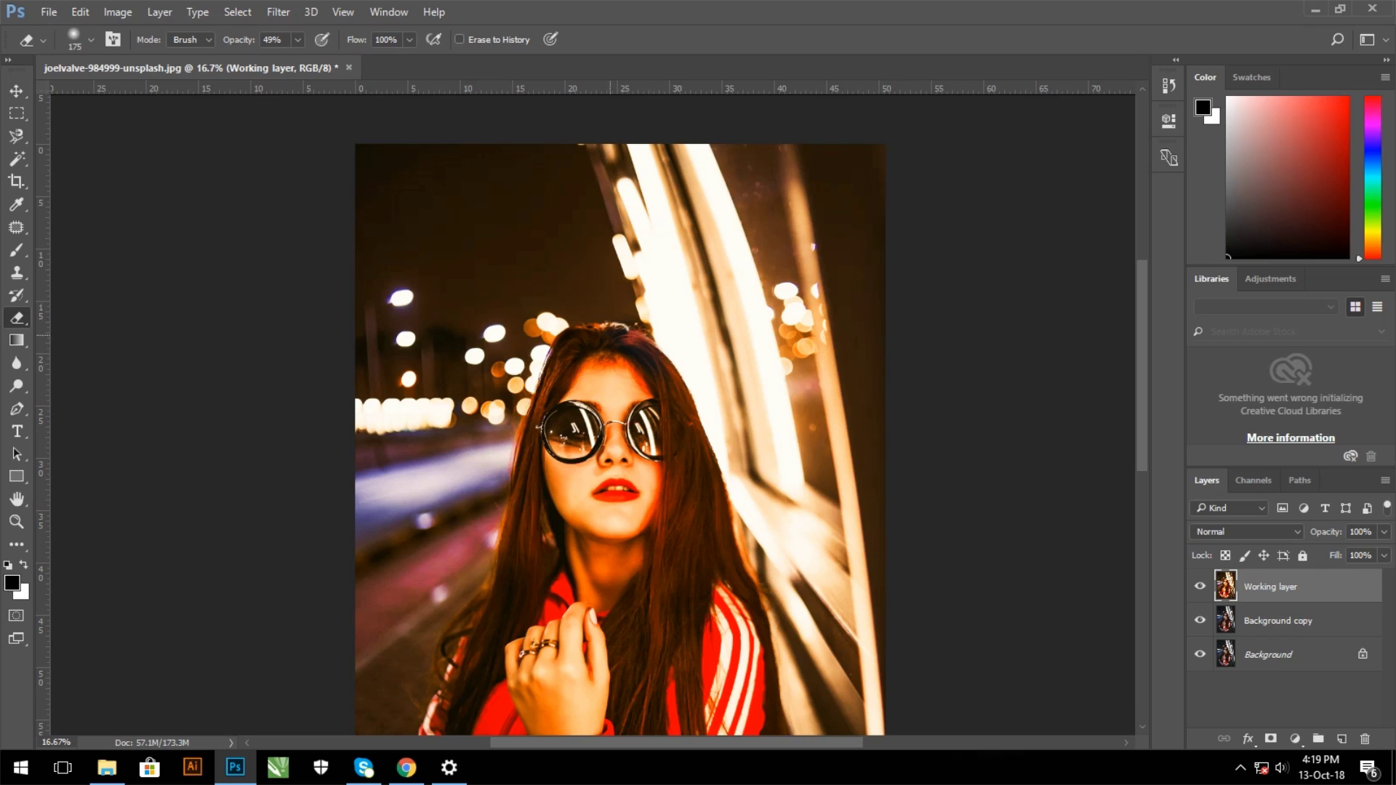
{"action": "key", "text": "v"}
{"action": "scroll", "coordinate": [593, 414], "scroll_direction": "down", "scroll_amount": 2}
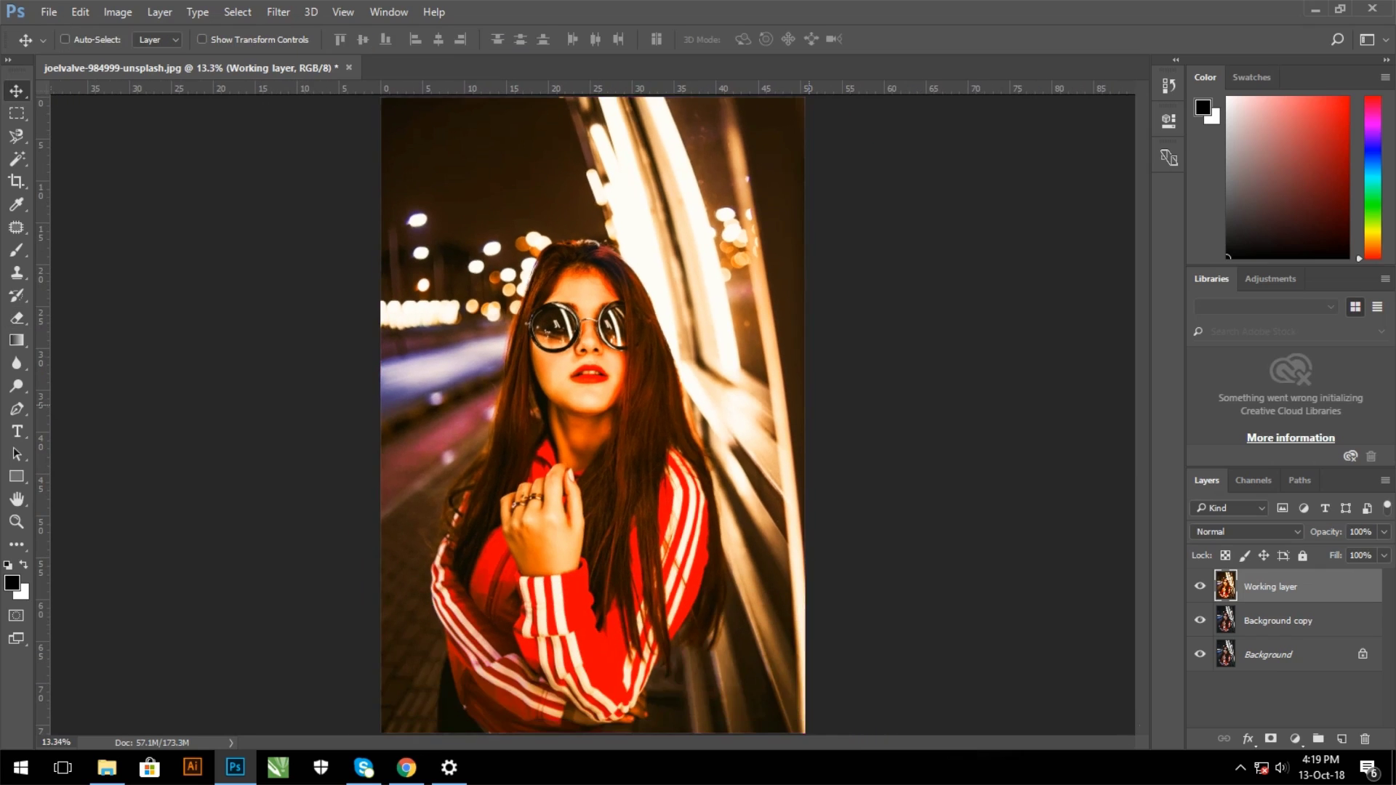
{"action": "scroll", "coordinate": [808, 404], "scroll_direction": "down", "scroll_amount": 1}
- Select Background copy and raise it above the Working layer
{"action": "left_click", "coordinate": [477, 407], "text": "ctrl"}
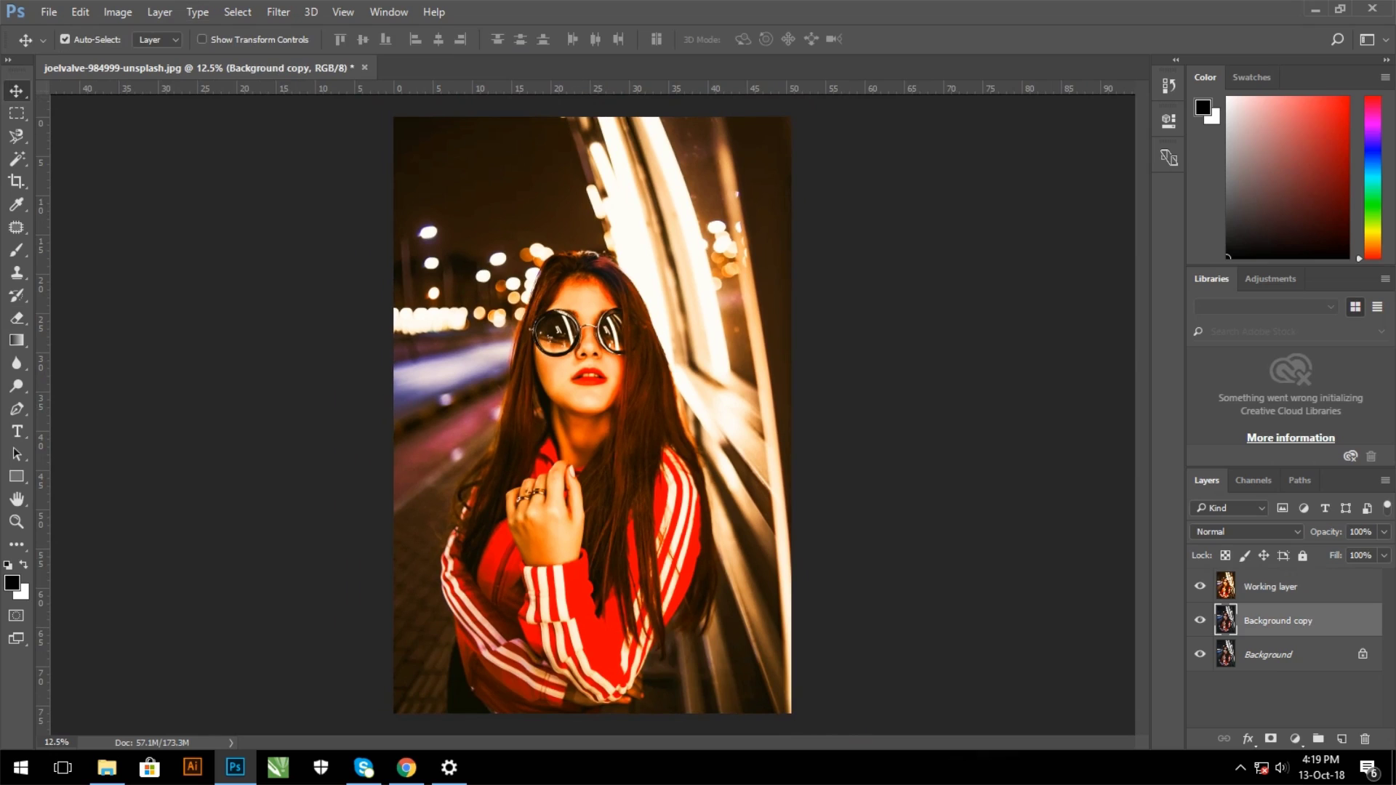
{"action": "left_click", "coordinate": [117, 12]}
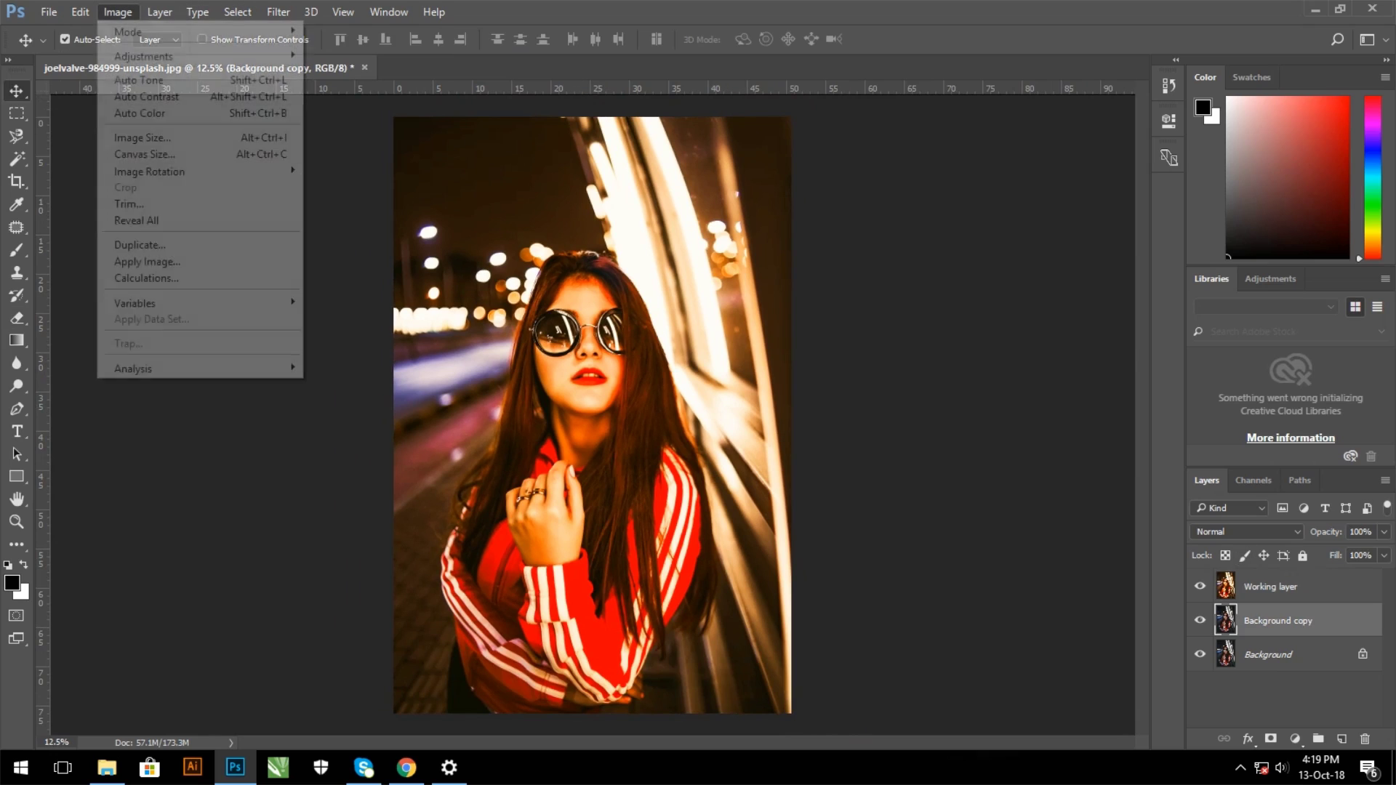
{"action": "key", "text": "Escape"}
{"action": "key", "text": "Escape"}
{"action": "key", "text": "ctrl+bracketright"}
- Apply Color Balance with red shifted to +39
{"action": "key", "text": "alt+i"}
{"action": "key", "text": "Right"}
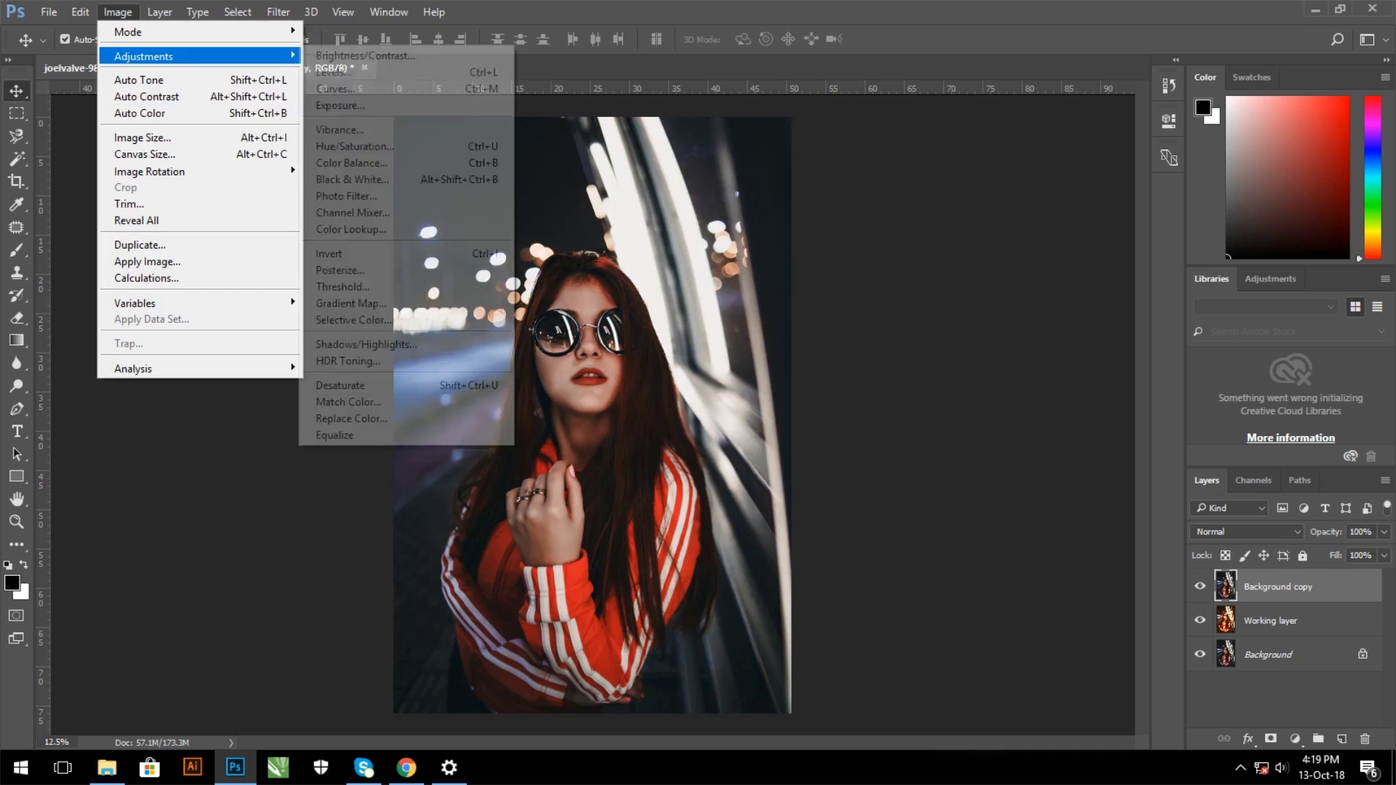
{"action": "key", "text": "Return"}
{"action": "type", "text": "39"}
{"action": "key", "text": "Return"}
{"action": "key", "text": "v"}
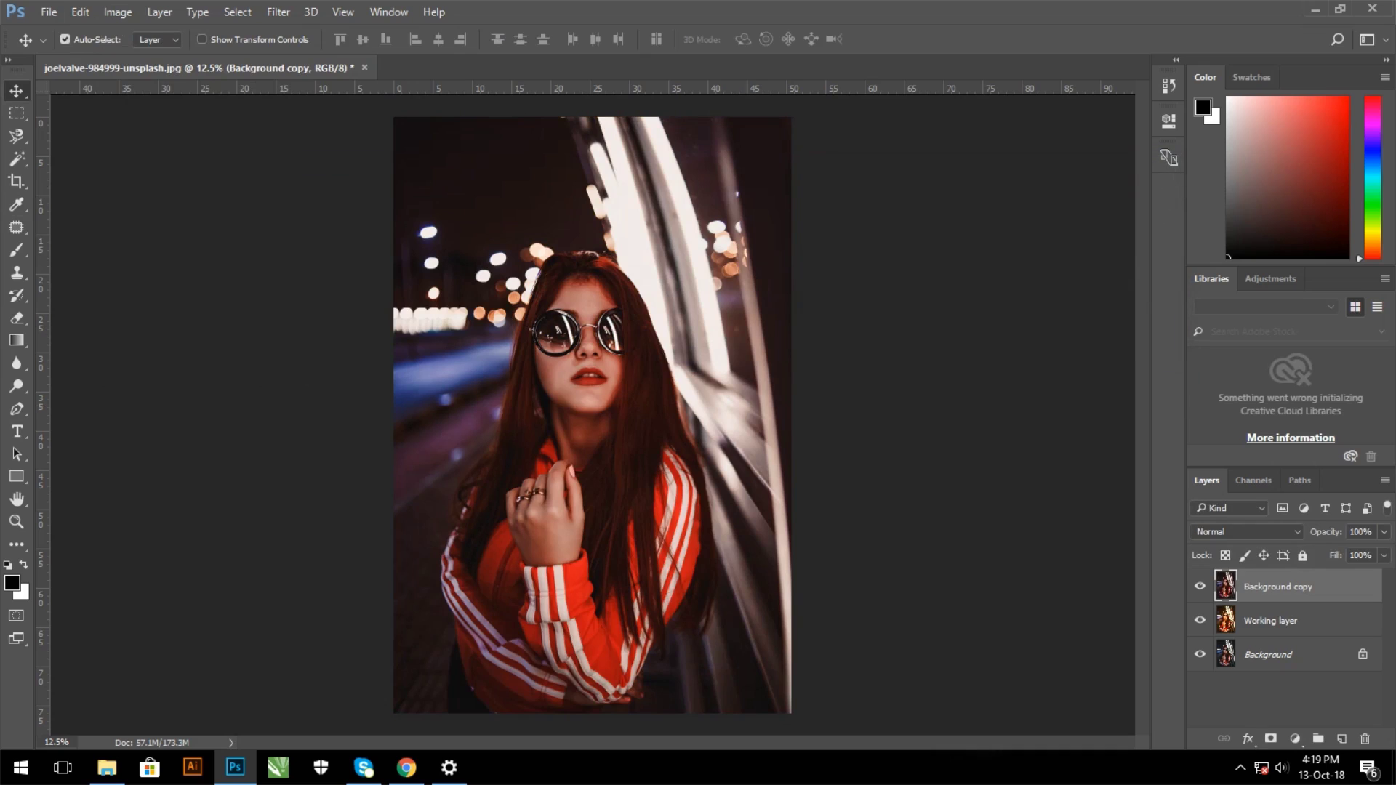
- Apply Hue/Saturation with Hue -13 and Saturation +20, then reselect Working layer
{"action": "key", "text": "i"}
{"action": "key", "text": "ctrl+u"}
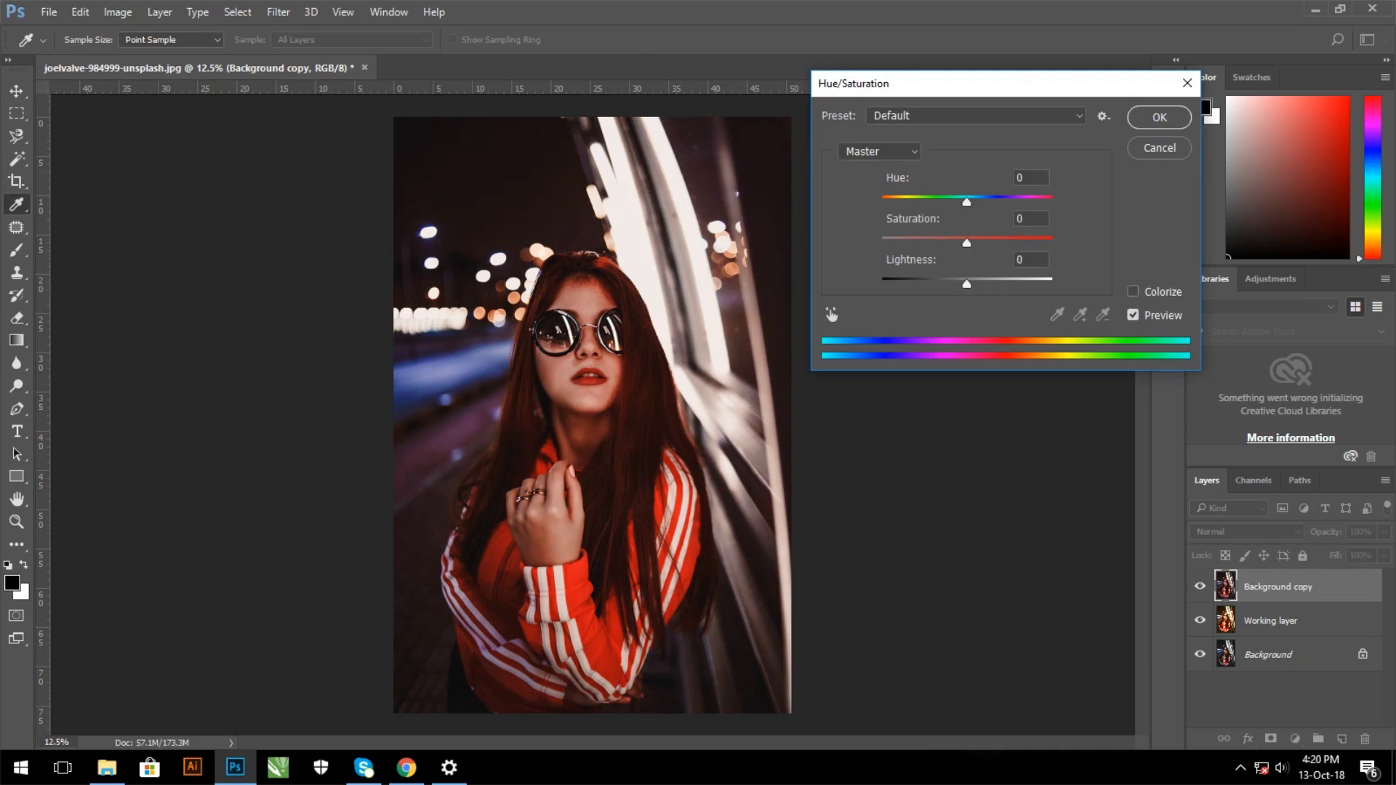
{"action": "type", "text": "16"}
{"action": "type", "text": "-13"}
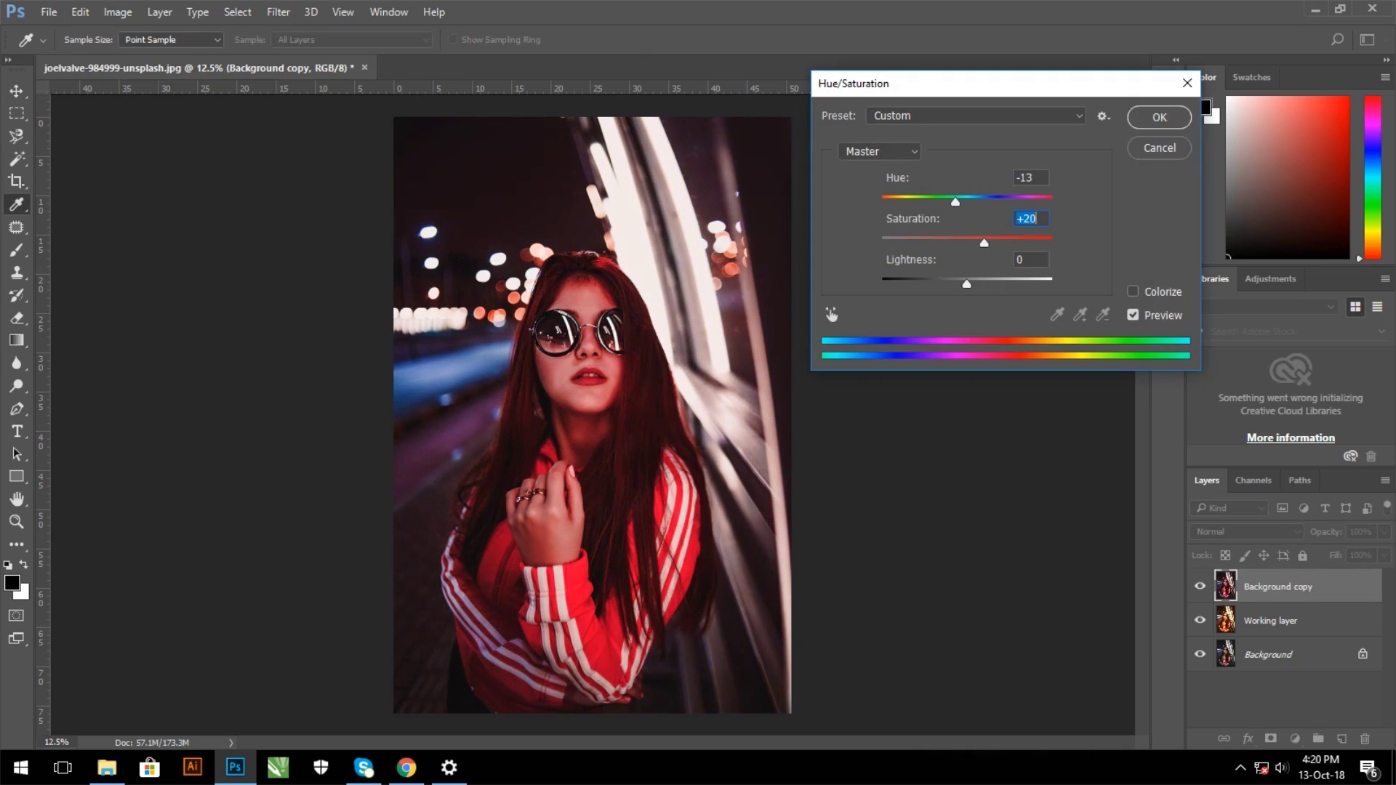
{"action": "key", "text": "Tab"}
{"action": "type", "text": "20v"}
{"action": "key", "text": "Return"}
{"action": "key", "text": "alt+bracketleft"}
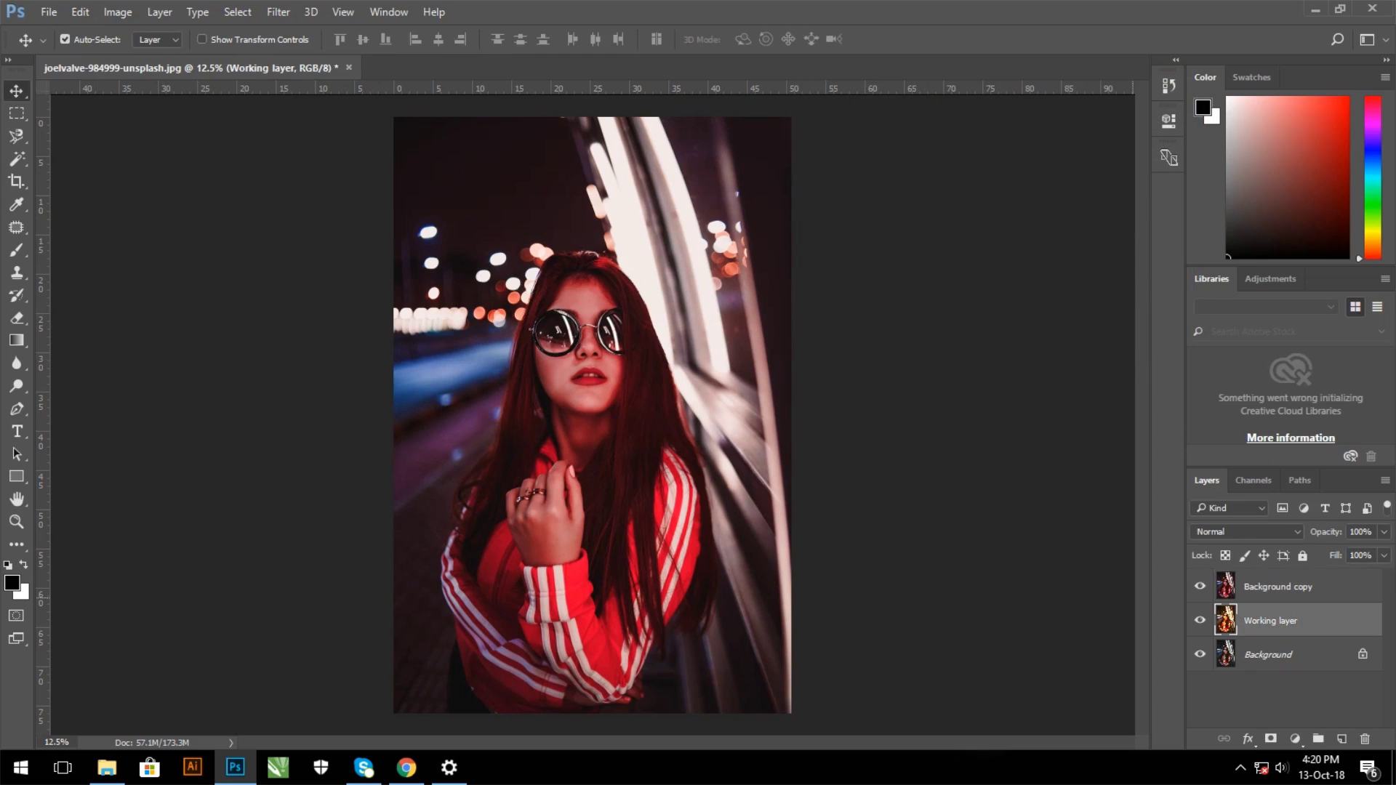
- Move Working layer back on top and set the Eraser to 100% opacity
{"action": "key", "text": "alt+bracketright"}
{"action": "key", "text": "ctrl+bracketleft"}
{"action": "key", "text": "e"}
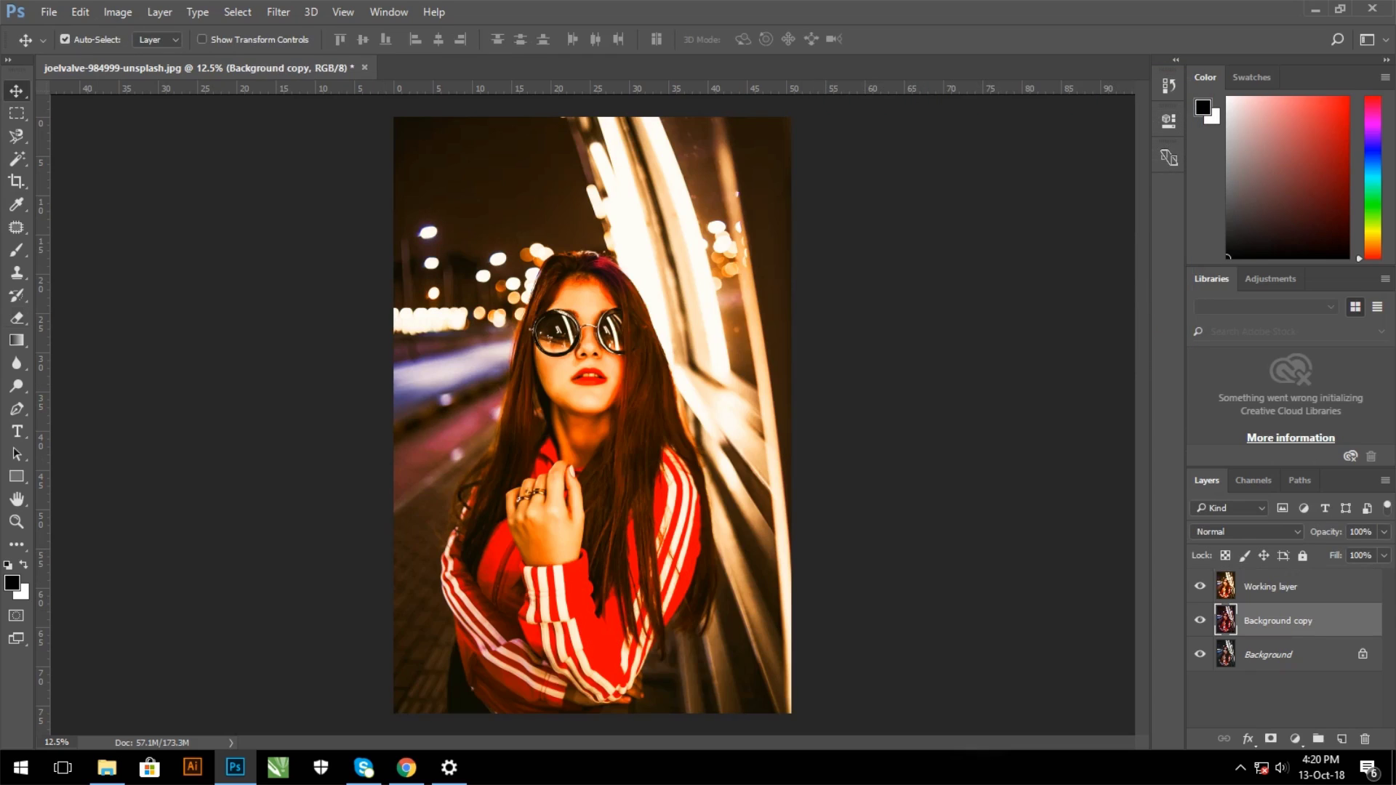
{"action": "key", "text": "0"}
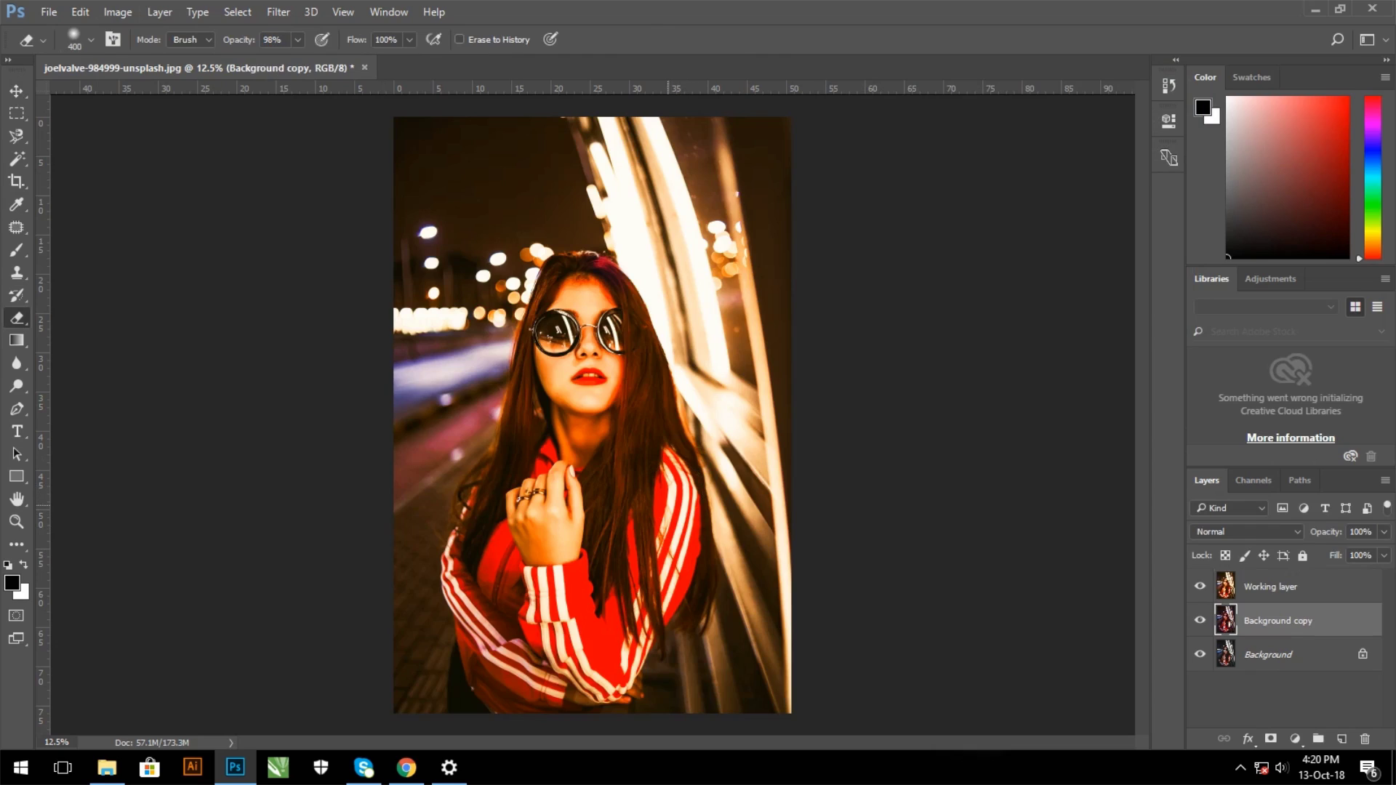
{"action": "key", "text": "alt+bracketright"}
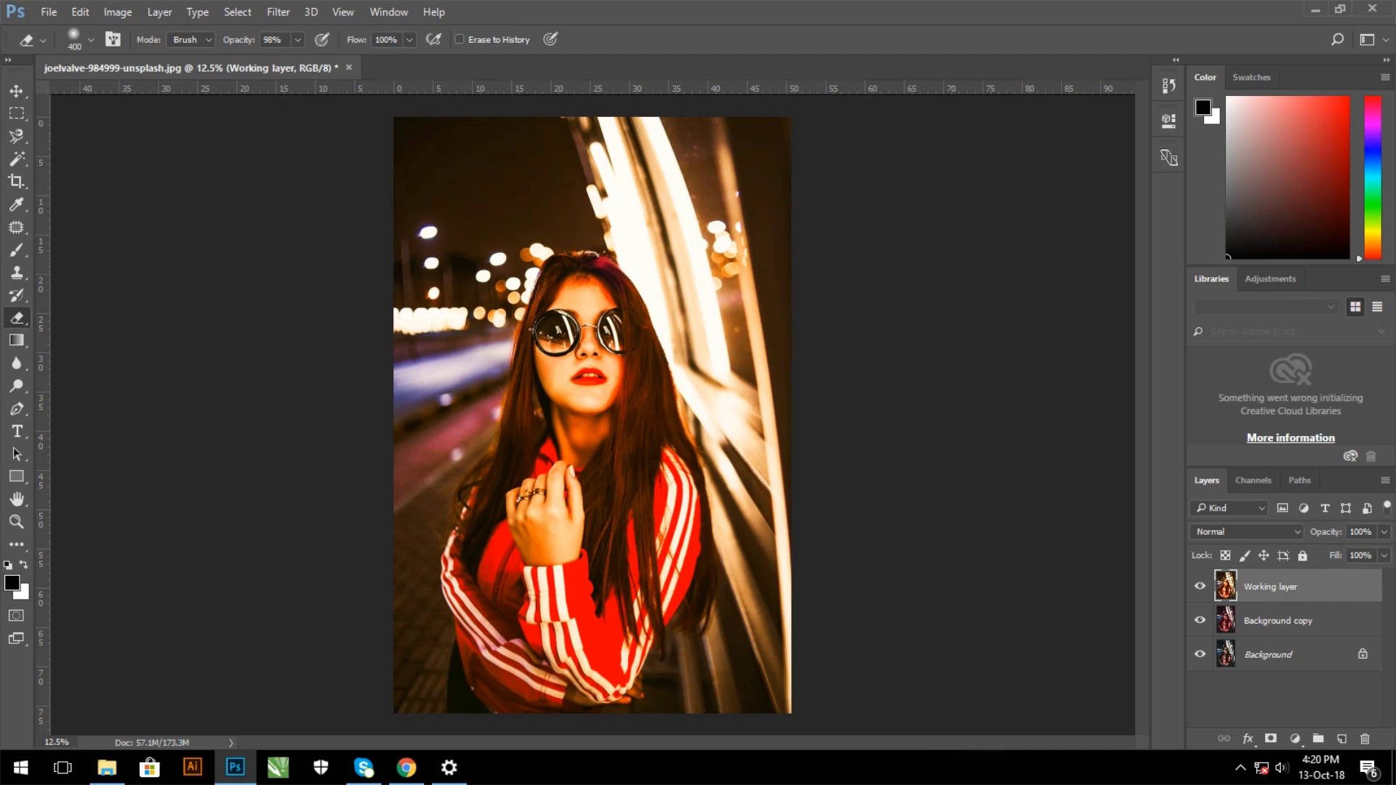
- Erase the Working layer over the sleeve stripes and the jacket left of the hand
{"action": "left_click_drag", "start_coordinate": [679, 466], "coordinate": [665, 607]}
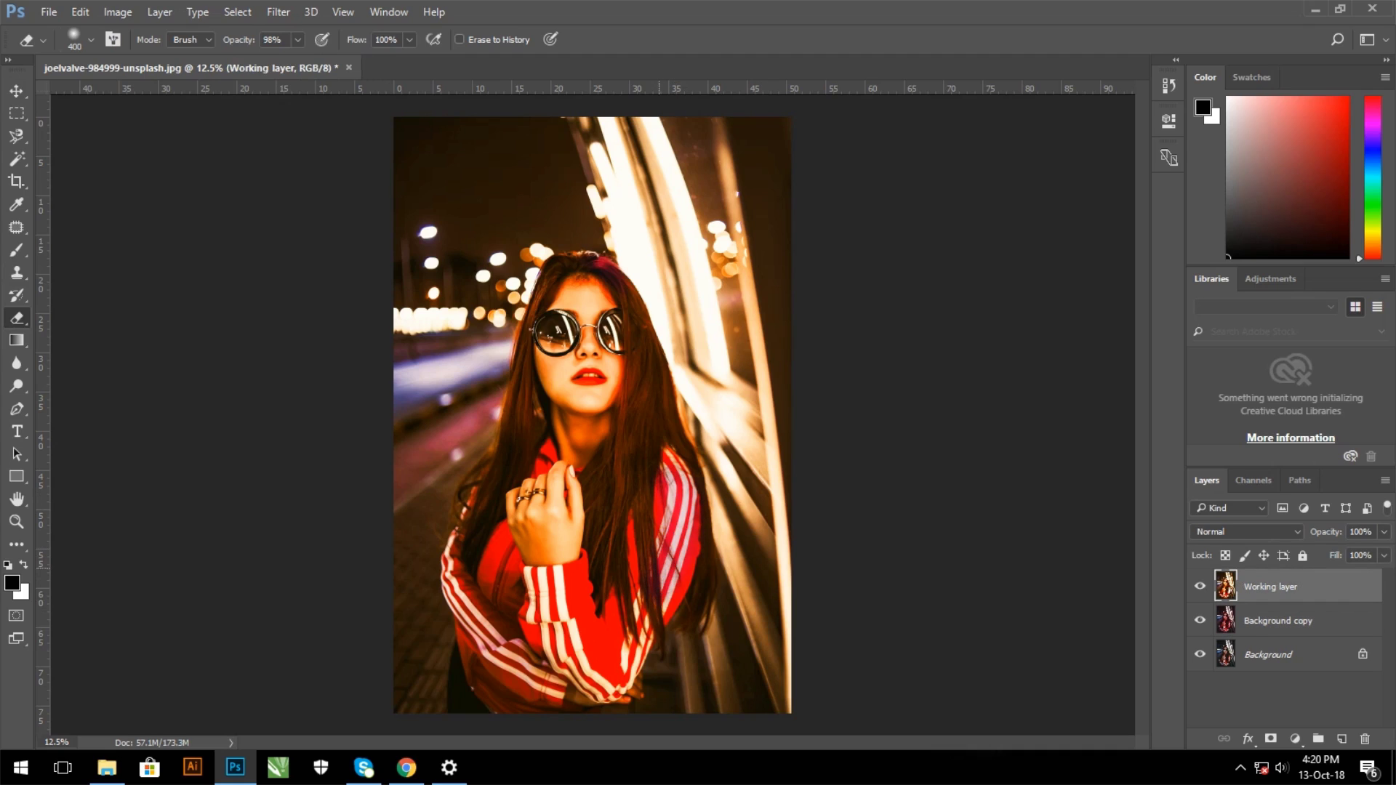
{"action": "mouse_move", "coordinate": [651, 556]}
{"action": "left_mouse_down"}
{"action": "mouse_move", "coordinate": [626, 666]}
{"action": "mouse_move", "coordinate": [600, 691]}
{"action": "left_mouse_up"}
{"action": "left_click_drag", "start_coordinate": [593, 621], "coordinate": [571, 680]}
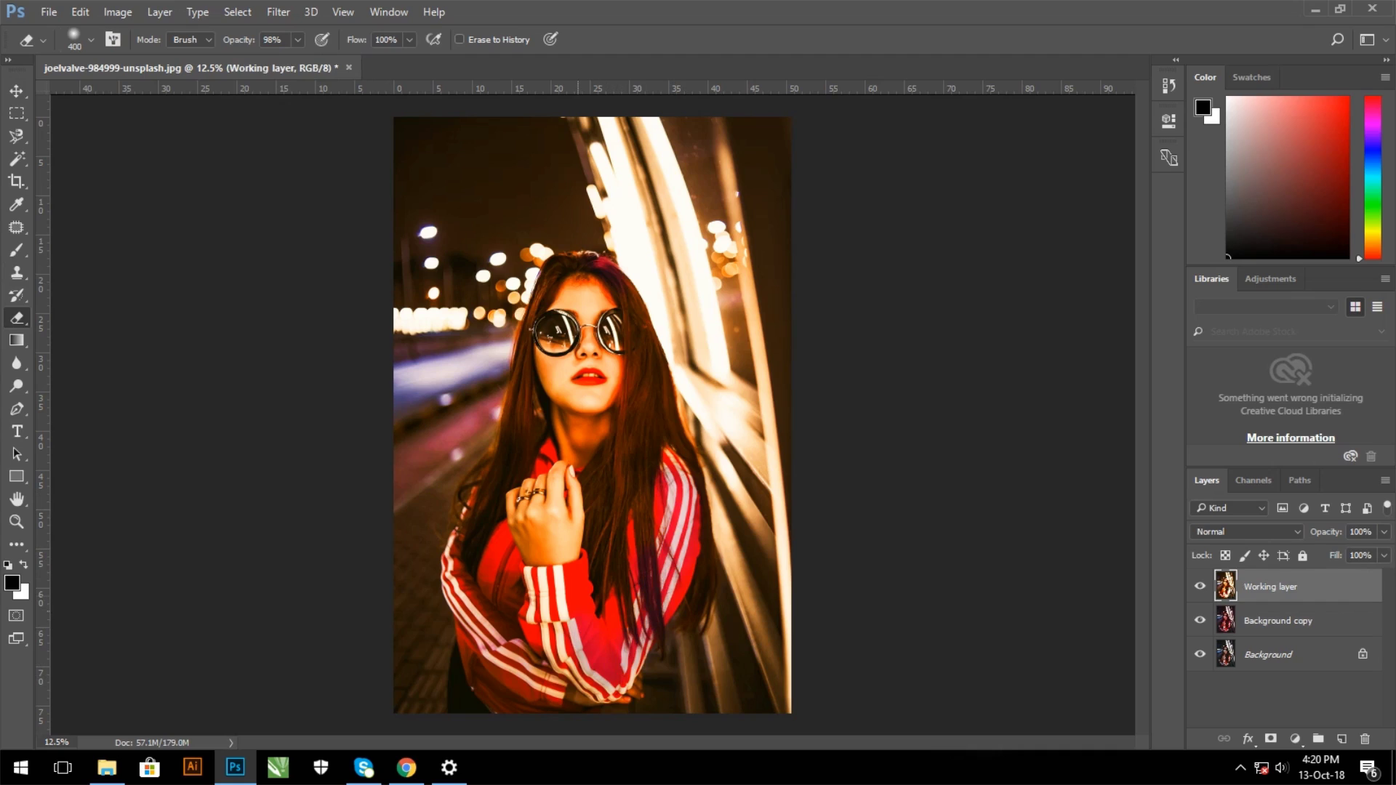
{"action": "left_click_drag", "start_coordinate": [571, 592], "coordinate": [566, 629]}
{"action": "left_click_drag", "start_coordinate": [644, 513], "coordinate": [670, 465]}
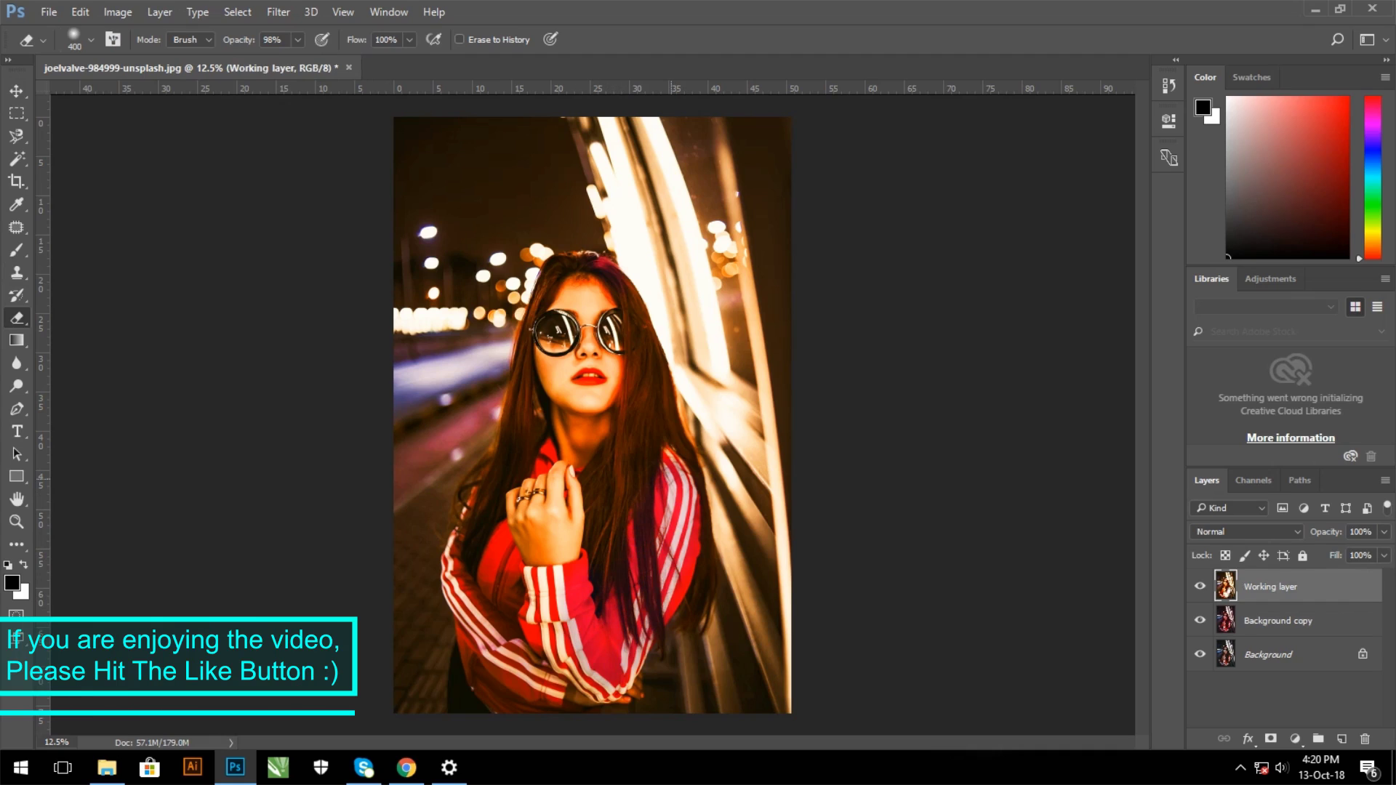
{"action": "mouse_move", "coordinate": [518, 537]}
{"action": "left_mouse_down"}
{"action": "mouse_move", "coordinate": [489, 591]}
{"action": "mouse_move", "coordinate": [492, 575]}
{"action": "mouse_move", "coordinate": [538, 624]}
{"action": "left_mouse_up"}
- Erase the lower-left jacket and sleeve, then fit the image in the window
{"action": "mouse_move", "coordinate": [498, 704]}
{"action": "left_mouse_down"}
{"action": "mouse_move", "coordinate": [469, 648]}
{"action": "mouse_move", "coordinate": [553, 702]}
{"action": "left_mouse_up"}
{"action": "left_click_drag", "start_coordinate": [451, 654], "coordinate": [460, 618]}
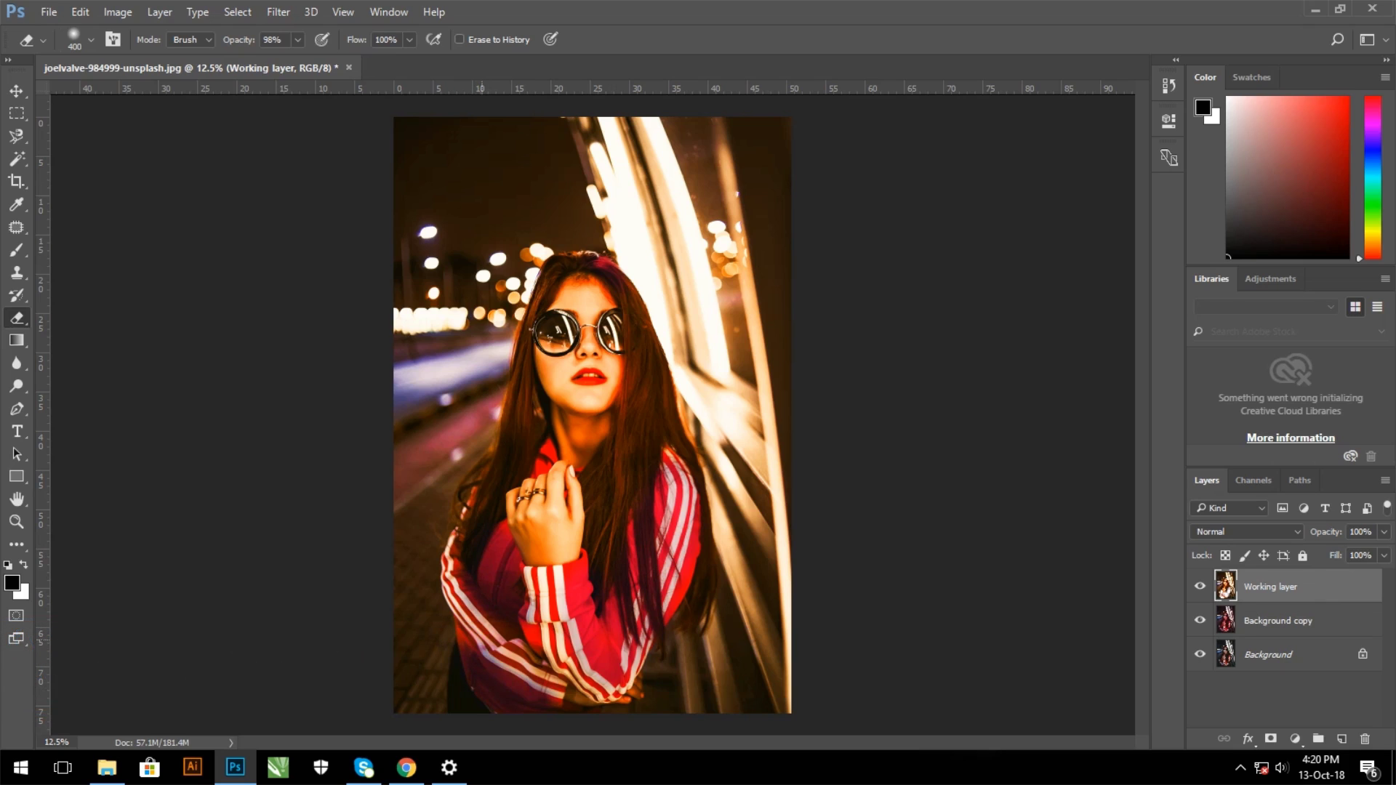
{"action": "left_click_drag", "start_coordinate": [475, 625], "coordinate": [554, 691]}
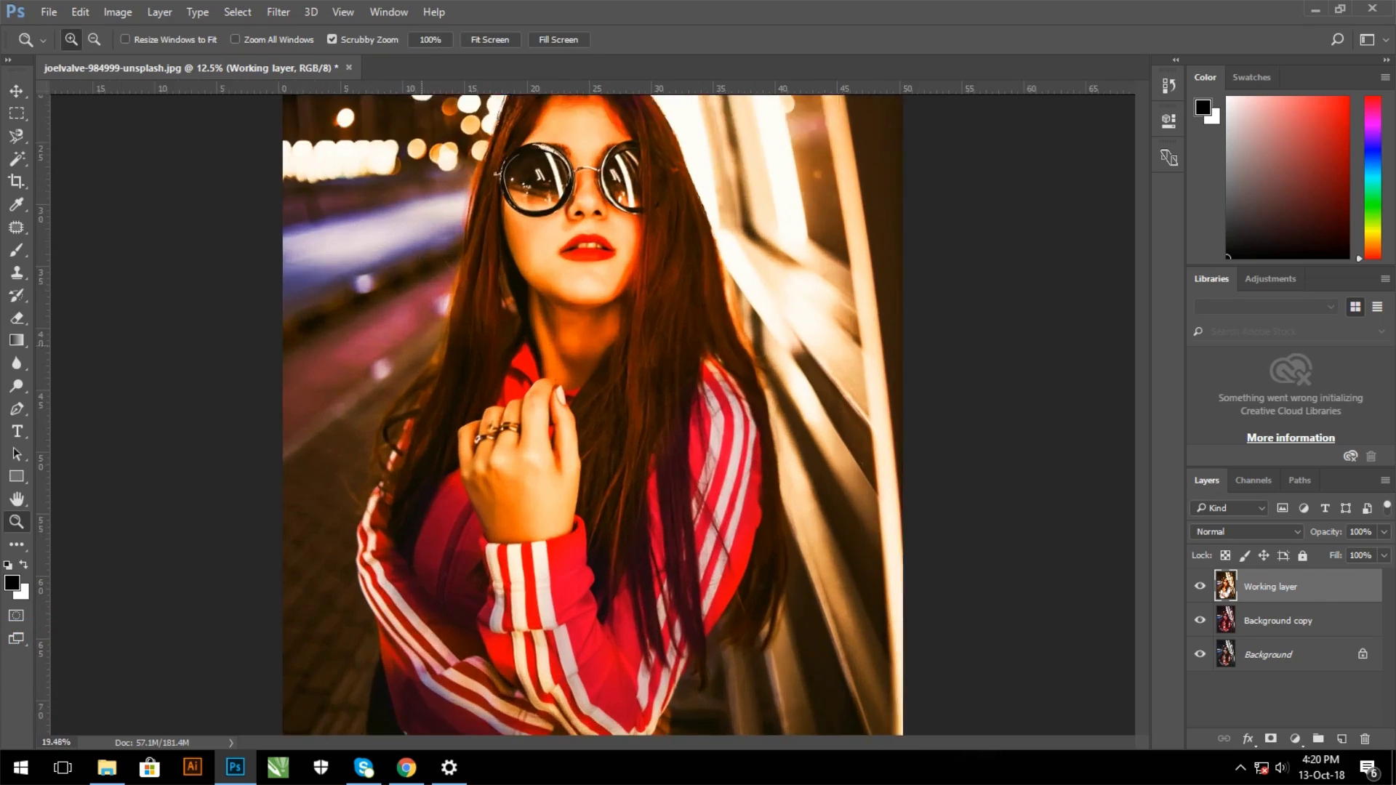
{"action": "left_click_drag", "start_coordinate": [472, 649], "coordinate": [482, 649]}
{"action": "key", "text": "bracketleft"}
{"action": "key", "text": "bracketleft"}
{"action": "key", "text": "bracketleft"}
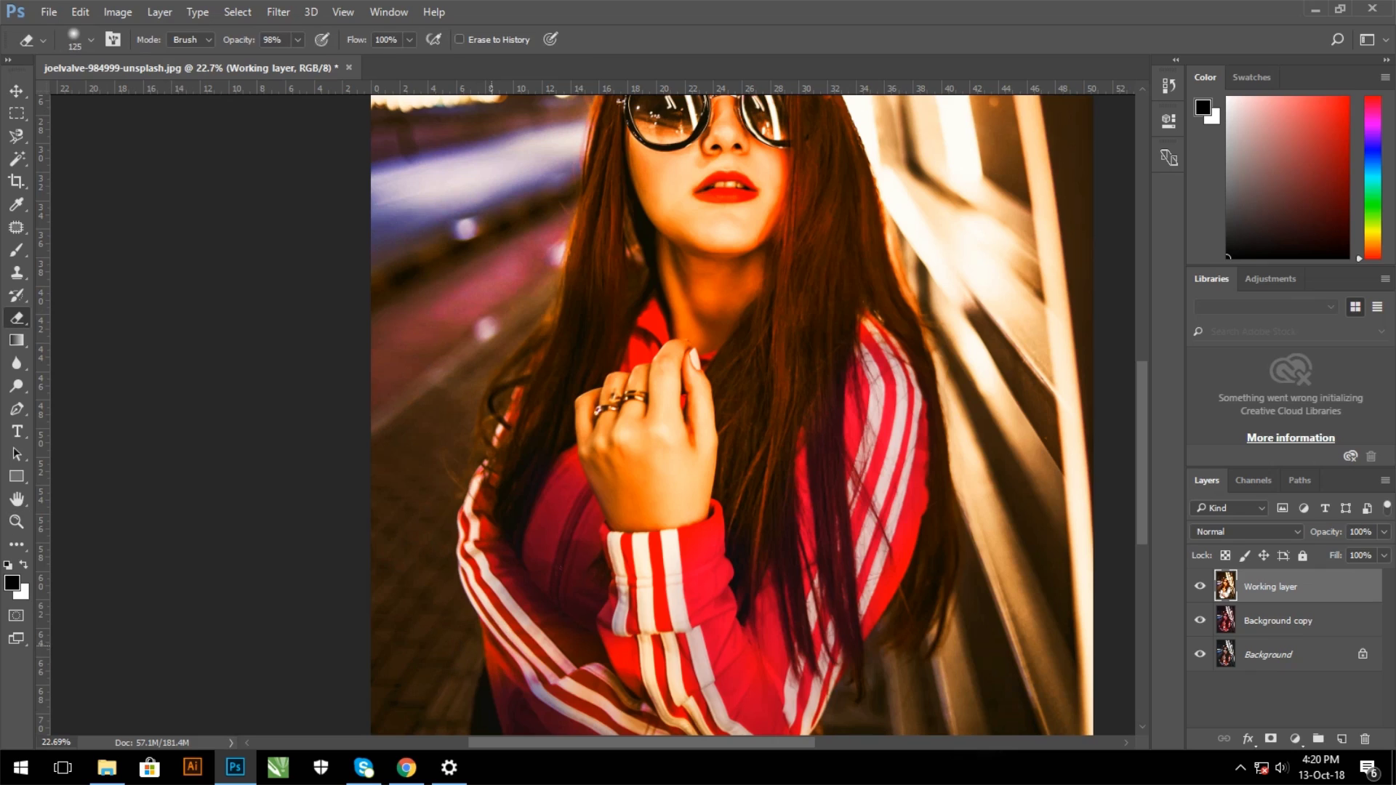
{"action": "key", "text": "v"}
{"action": "key", "text": "ctrl+0"}
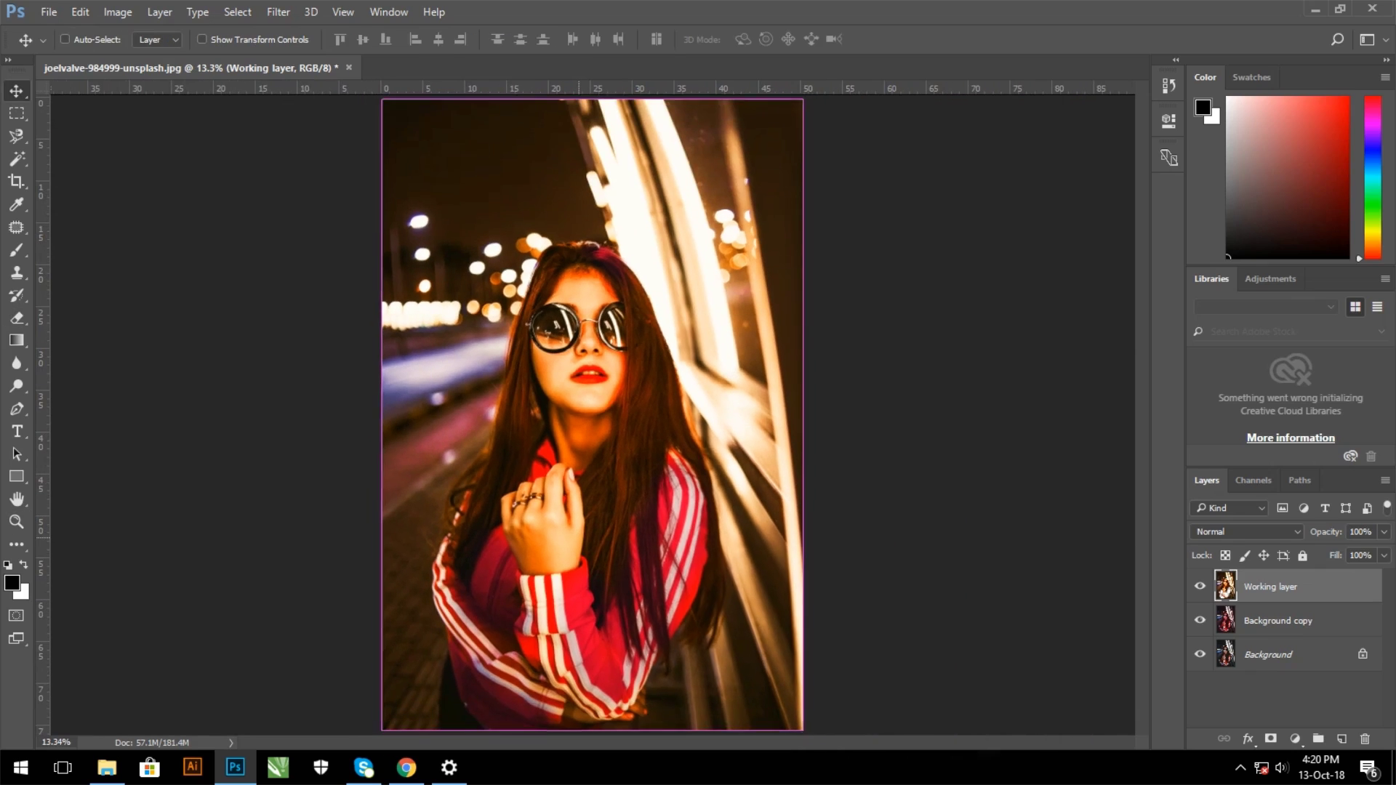
{"action": "key", "text": "ctrl+minus"}
{"action": "key", "text": "ctrl+minus"}
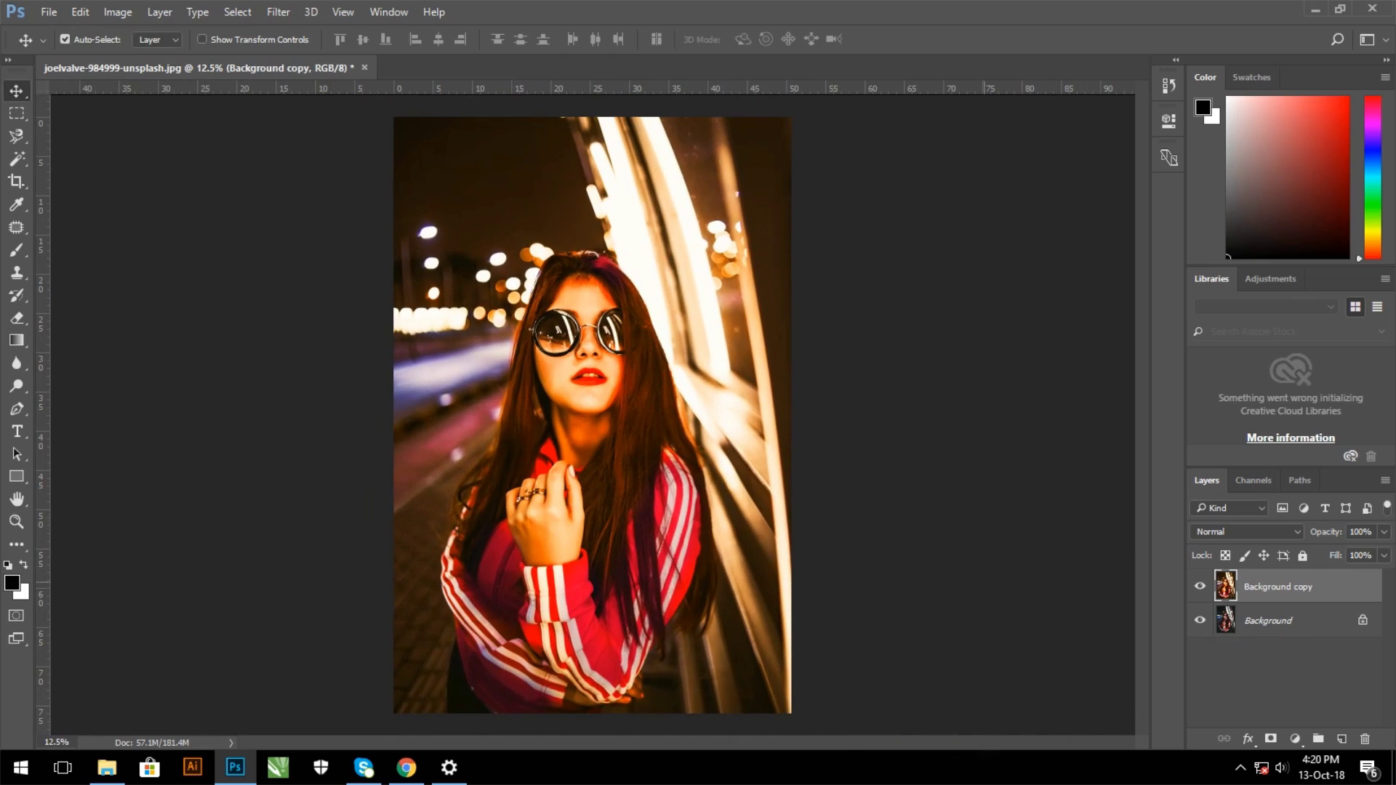
- Duplicate Background copy and move Background copy 2 above it
{"action": "left_click", "coordinate": [65, 39]}
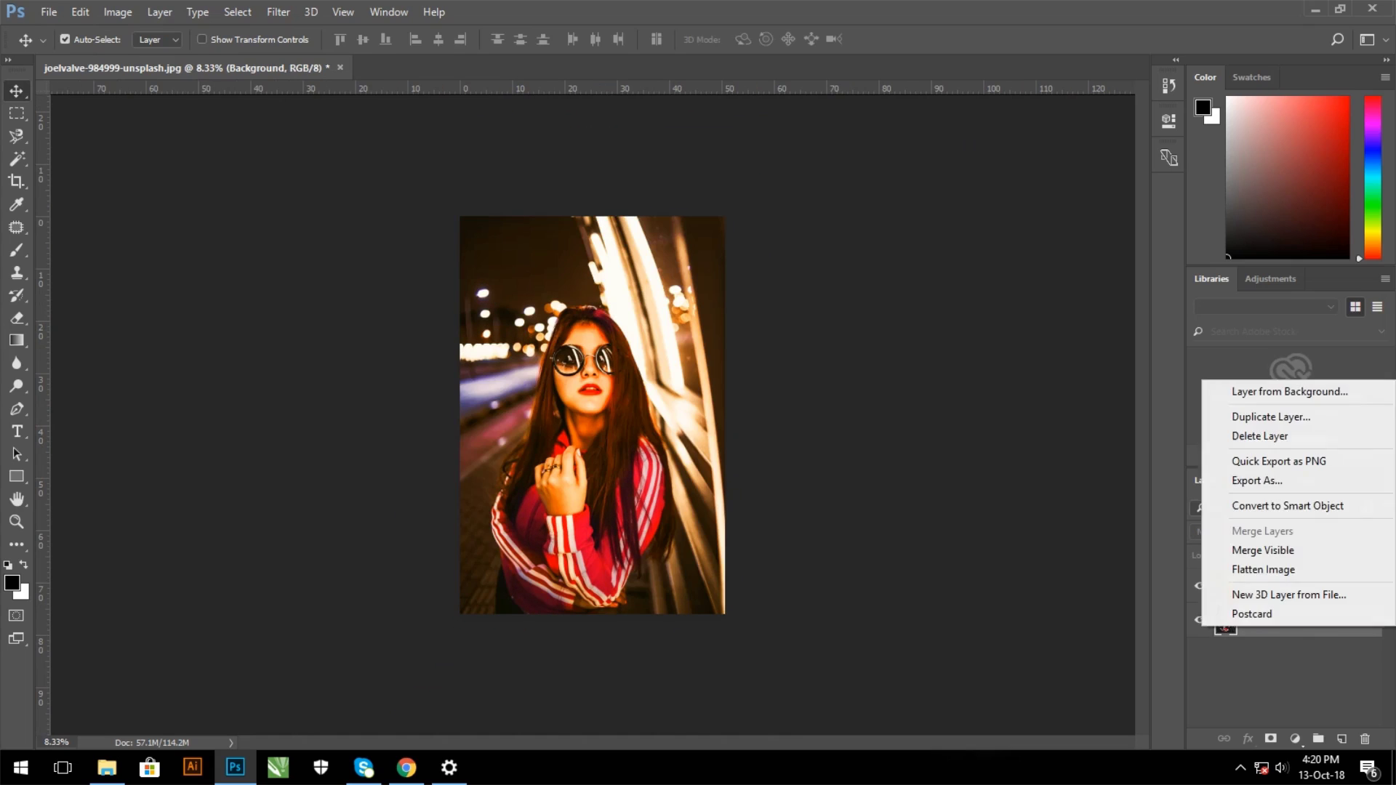
{"action": "left_click", "coordinate": [1271, 417]}
{"action": "left_click", "coordinate": [849, 230]}
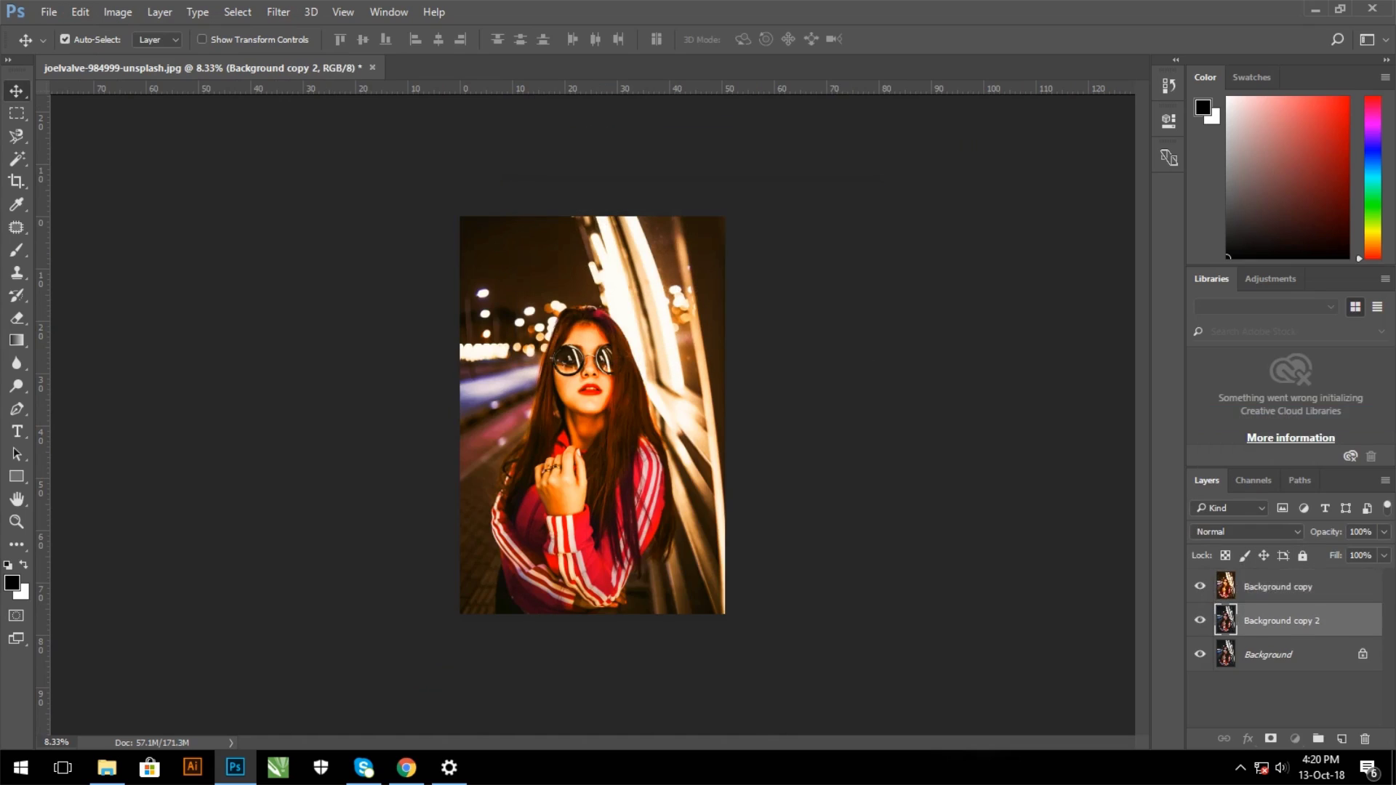
{"action": "left_click_drag", "start_coordinate": [1280, 620], "coordinate": [1280, 575]}
- Apply Levels to Background copy 2 with the midtone input at 1.22
{"action": "left_click", "coordinate": [80, 11]}
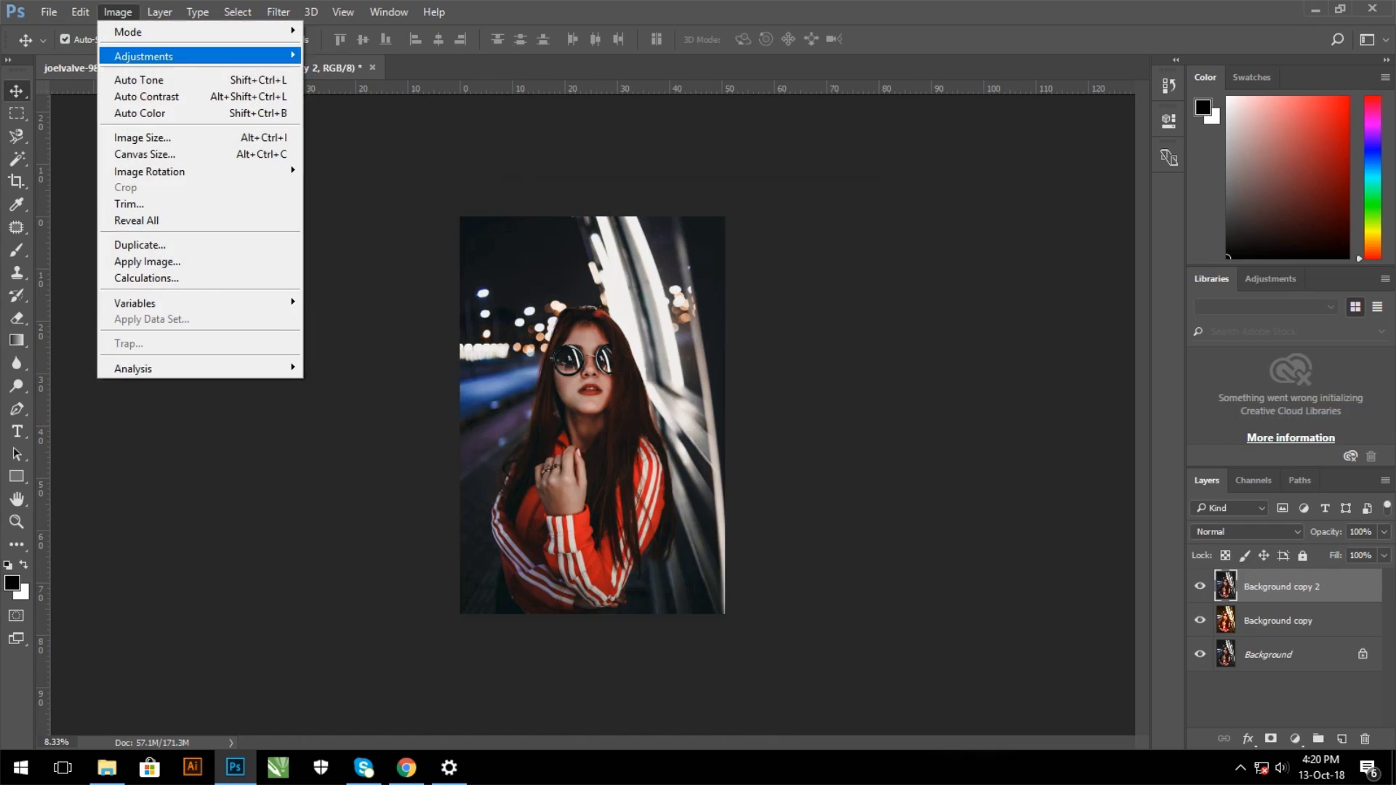
{"action": "left_click", "coordinate": [342, 72]}
{"action": "type", "text": "15"}
{"action": "key", "text": "Tab"}
{"action": "type", "text": "1.14"}
{"action": "key", "text": "shift+Tab"}
{"action": "type", "text": "9"}
{"action": "key", "text": "Tab"}
{"action": "type", "text": "1.22"}
{"action": "key", "text": "shift+Tab"}
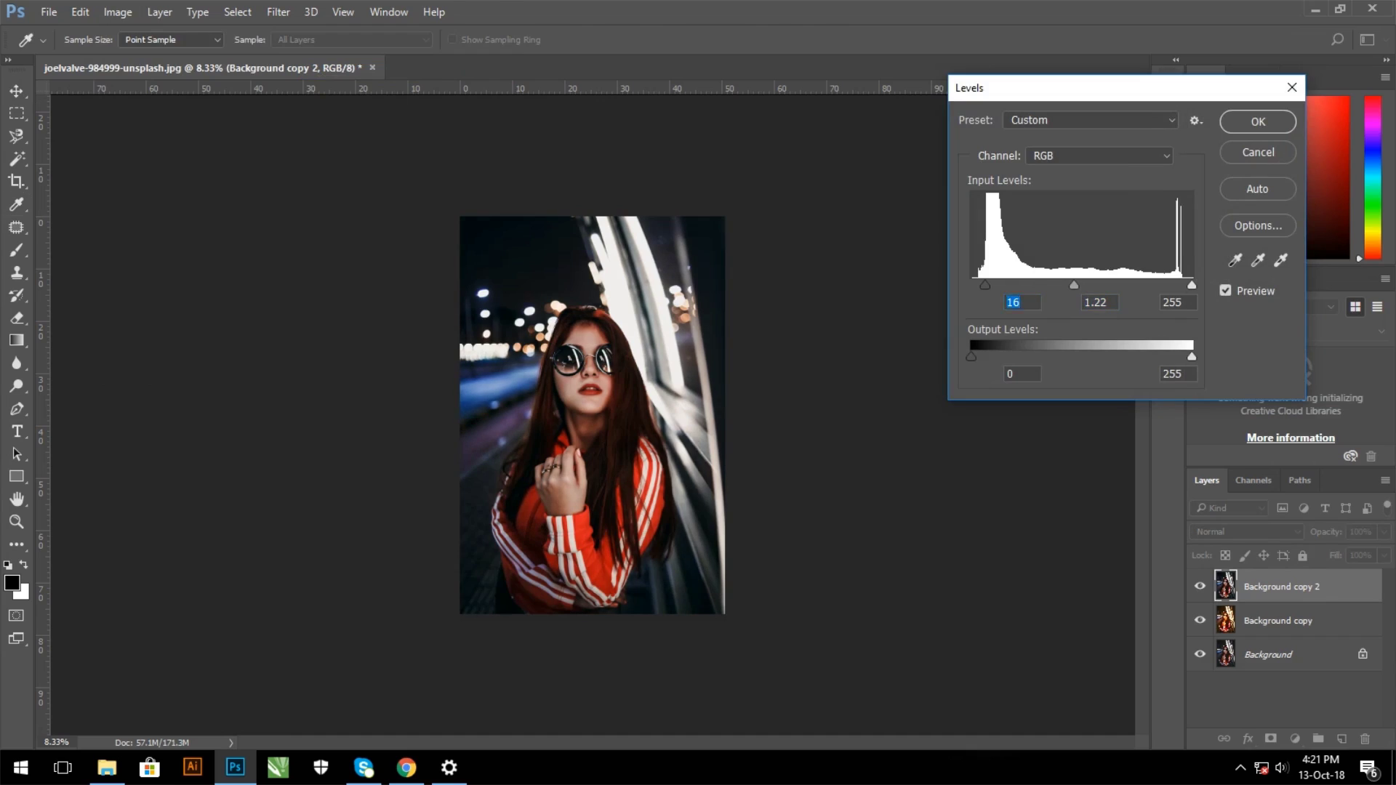
{"action": "key", "text": "Return"}
{"action": "key", "text": "e"}
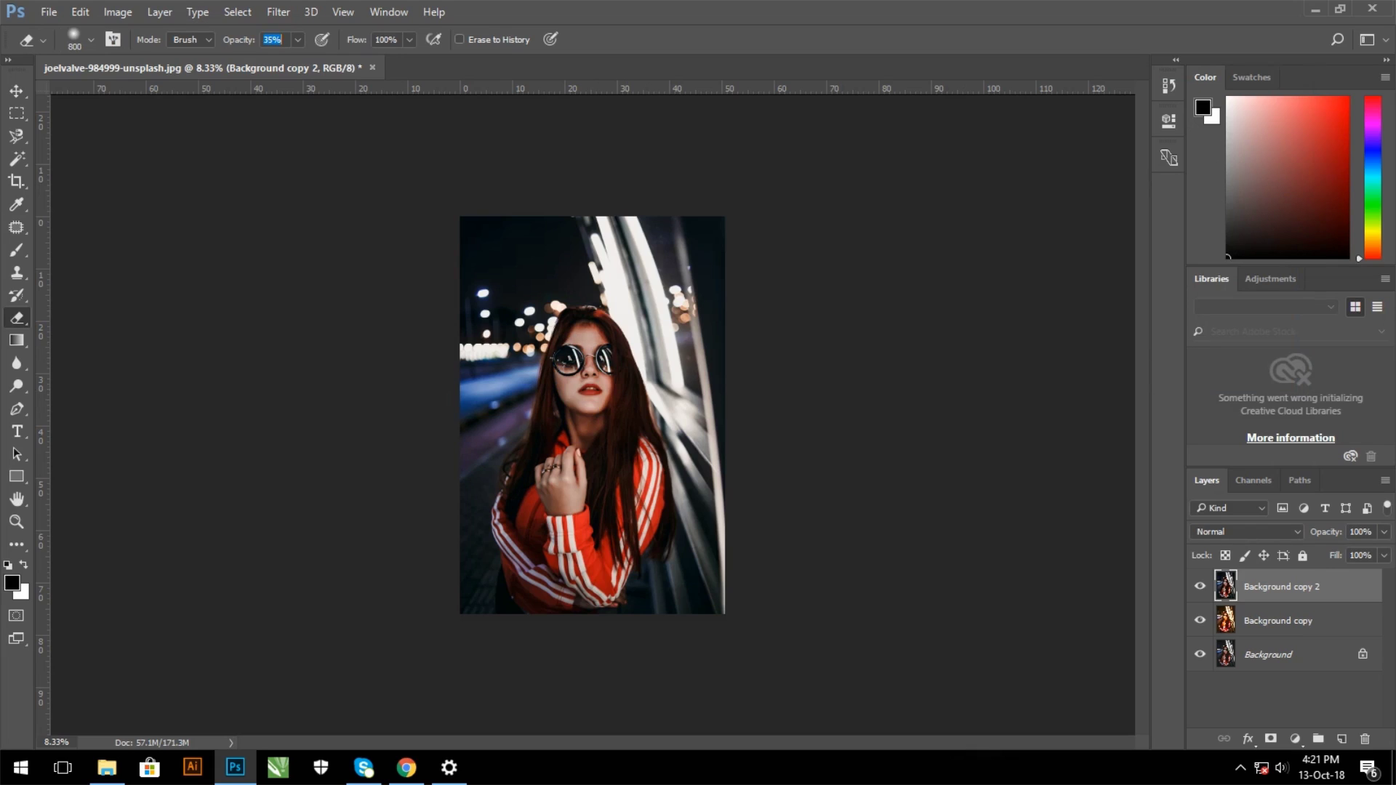
- Erase Background copy 2 with a 2700 px Eraser to reveal the warm grade beneath
{"action": "key", "text": "bracketright"}
{"action": "key", "text": "bracketright"}
{"action": "key", "text": "bracketright"}
{"action": "key", "text": "bracketright"}
{"action": "key", "text": "bracketright"}
{"action": "key", "text": "bracketright"}
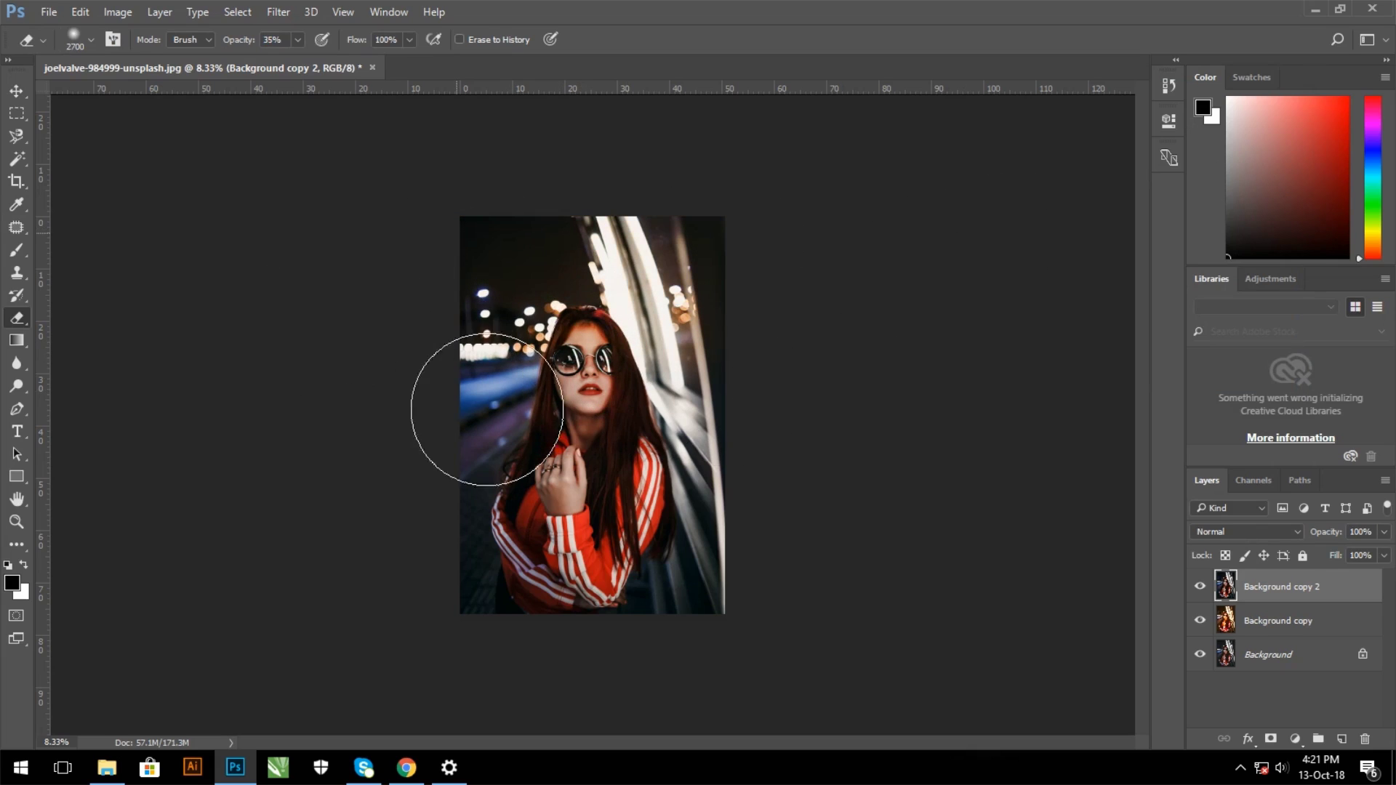
{"action": "left_click_drag", "start_coordinate": [489, 508], "coordinate": [509, 585]}
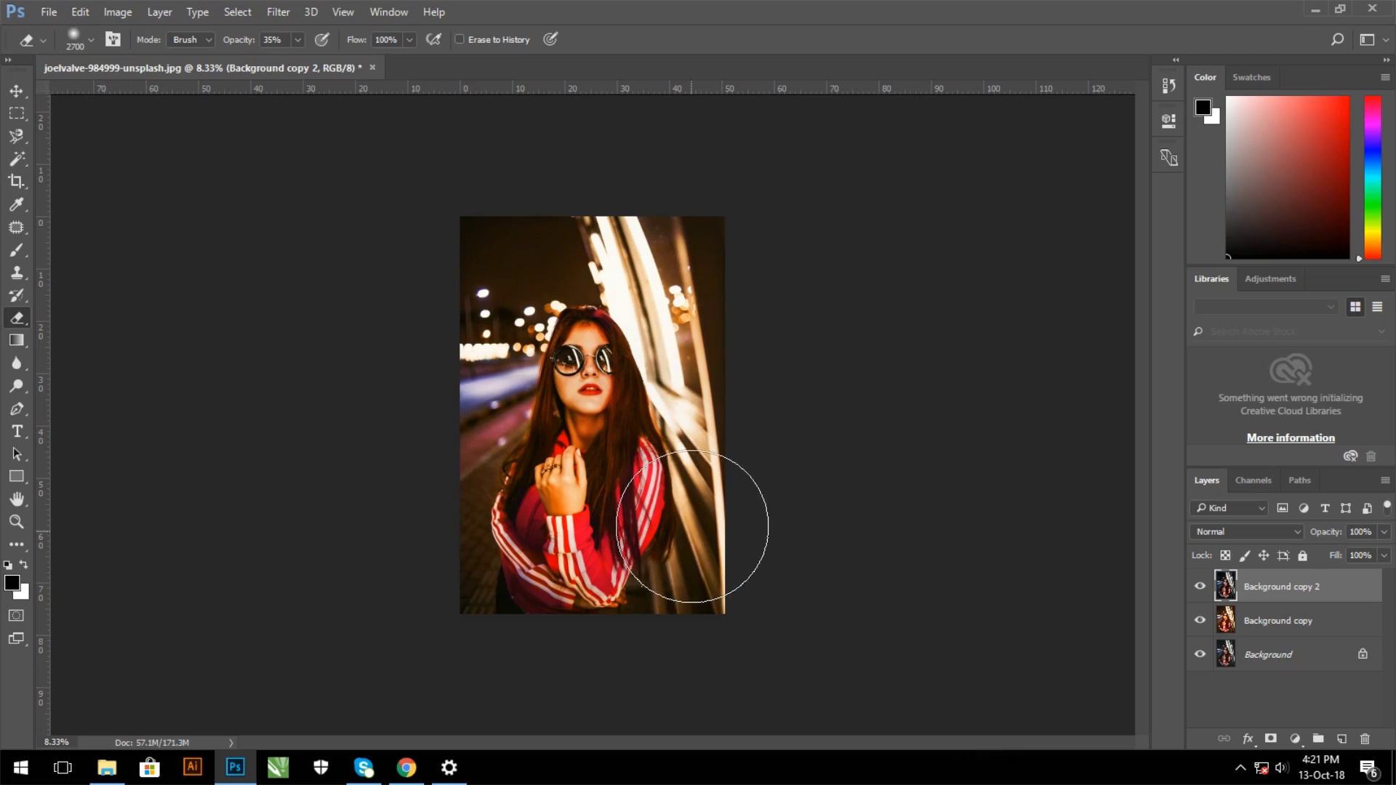
{"action": "left_click", "coordinate": [16, 91]}
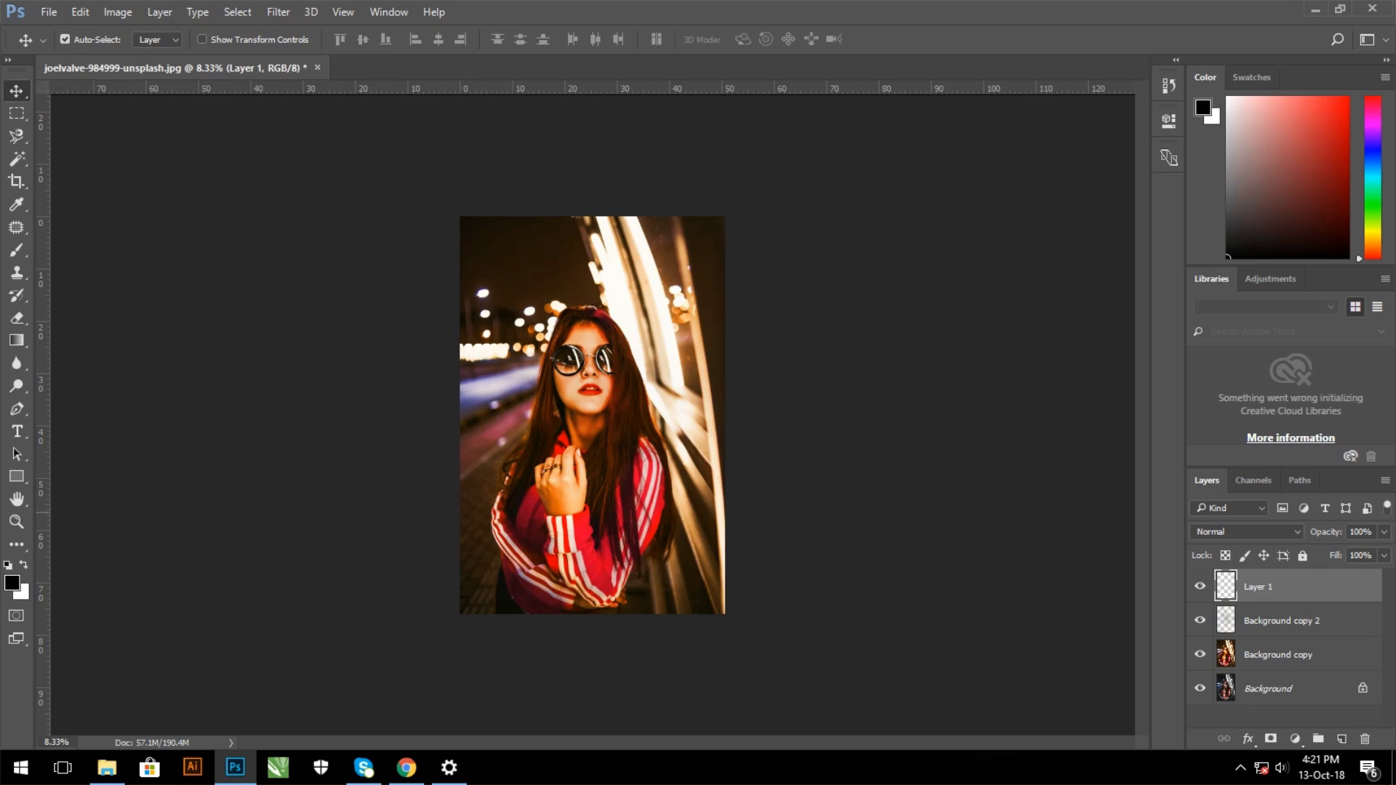
- Fill Layer 1 with black, erase its centre with a 4500 px Eraser, and set opacity to 55%
{"action": "key", "text": "alt+BackSpace"}
{"action": "key", "text": "e"}
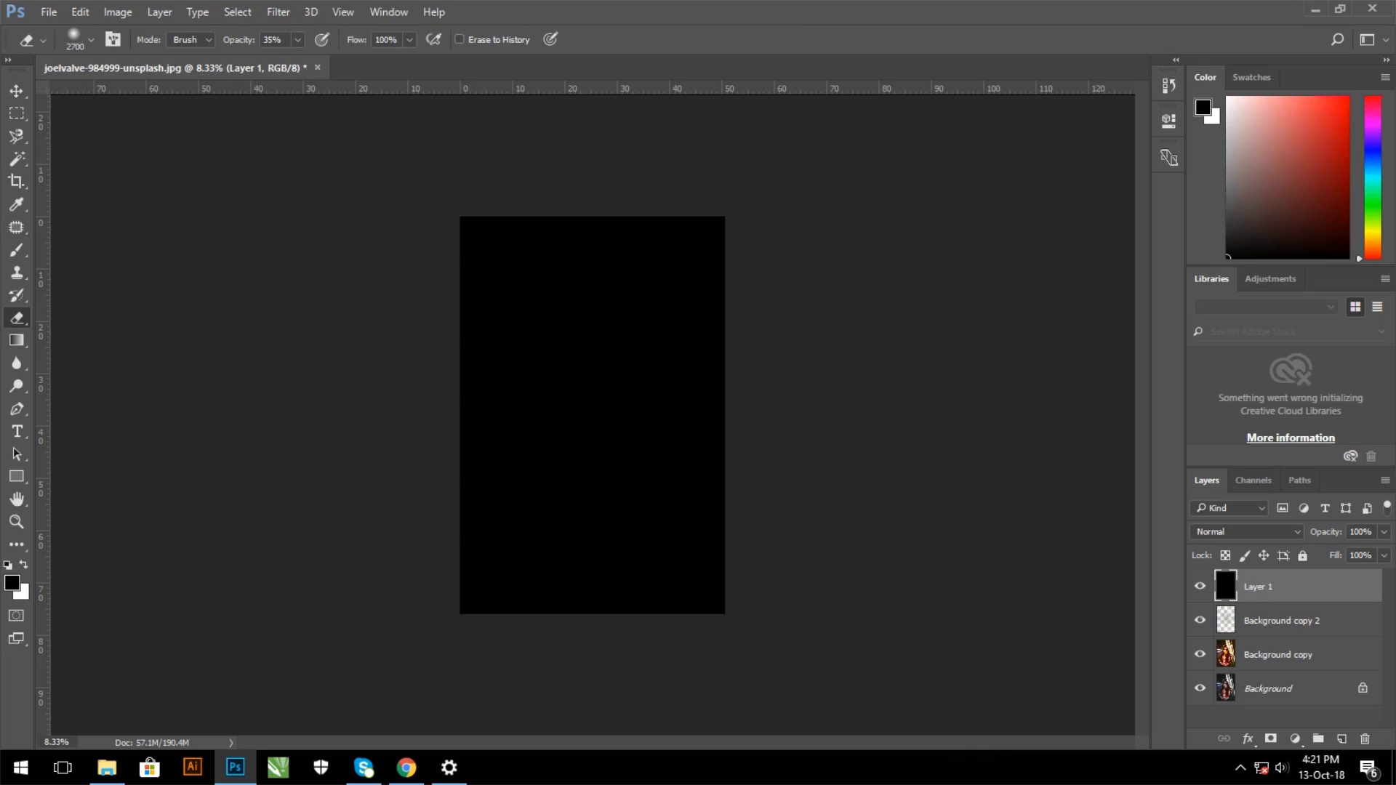
{"action": "key", "text": "bracketright"}
{"action": "key", "text": "bracketright"}
{"action": "key", "text": "bracketright"}
{"action": "key", "text": "bracketright"}
{"action": "key", "text": "bracketright"}
{"action": "key", "text": "bracketright"}
{"action": "key", "text": "bracketright"}
{"action": "key", "text": "bracketright"}
{"action": "key", "text": "bracketright"}
{"action": "key", "text": "bracketright"}
{"action": "key", "text": "bracketright"}
{"action": "key", "text": "bracketright"}
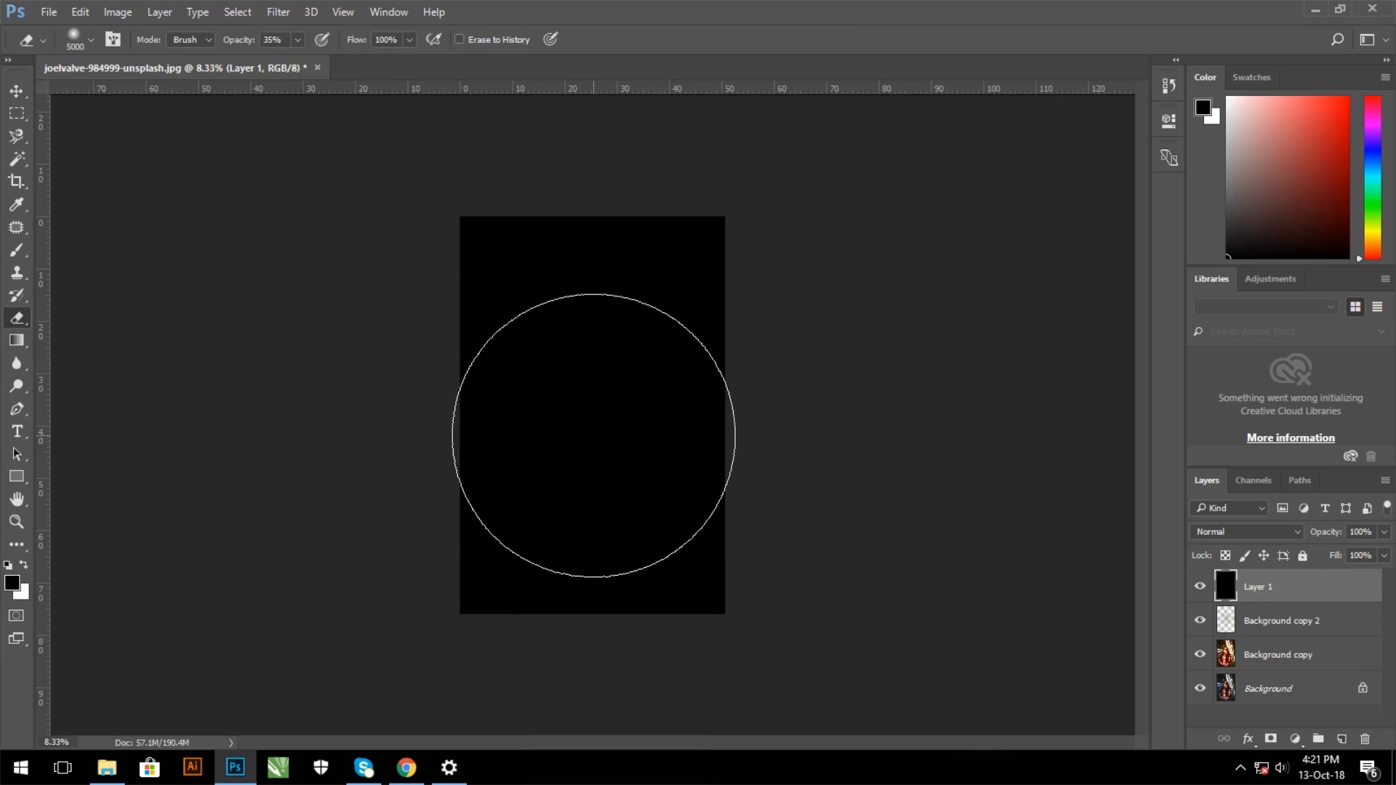
{"action": "left_click", "coordinate": [588, 407]}
{"action": "key", "text": "ctrl+z"}
{"action": "left_click", "coordinate": [589, 408]}
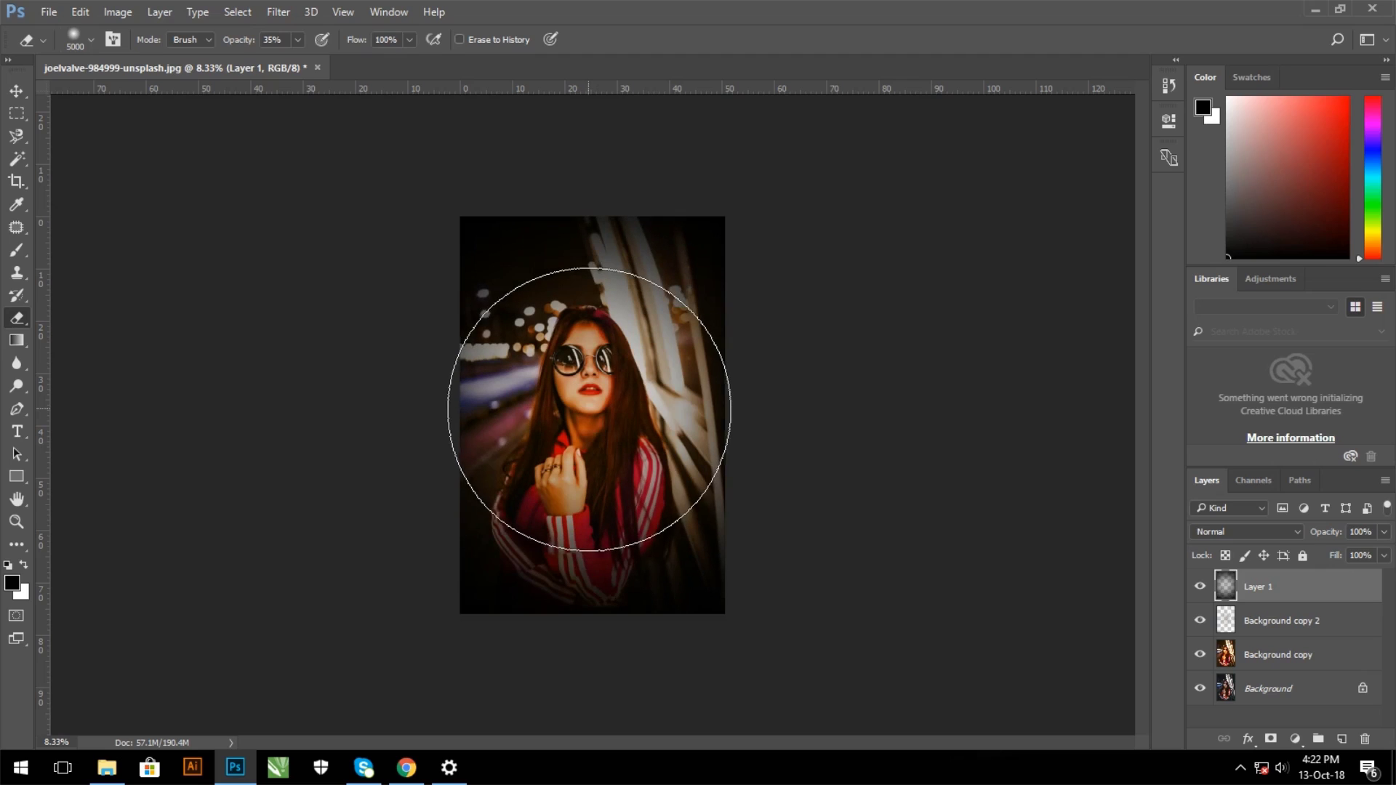
{"action": "left_click", "coordinate": [16, 91]}
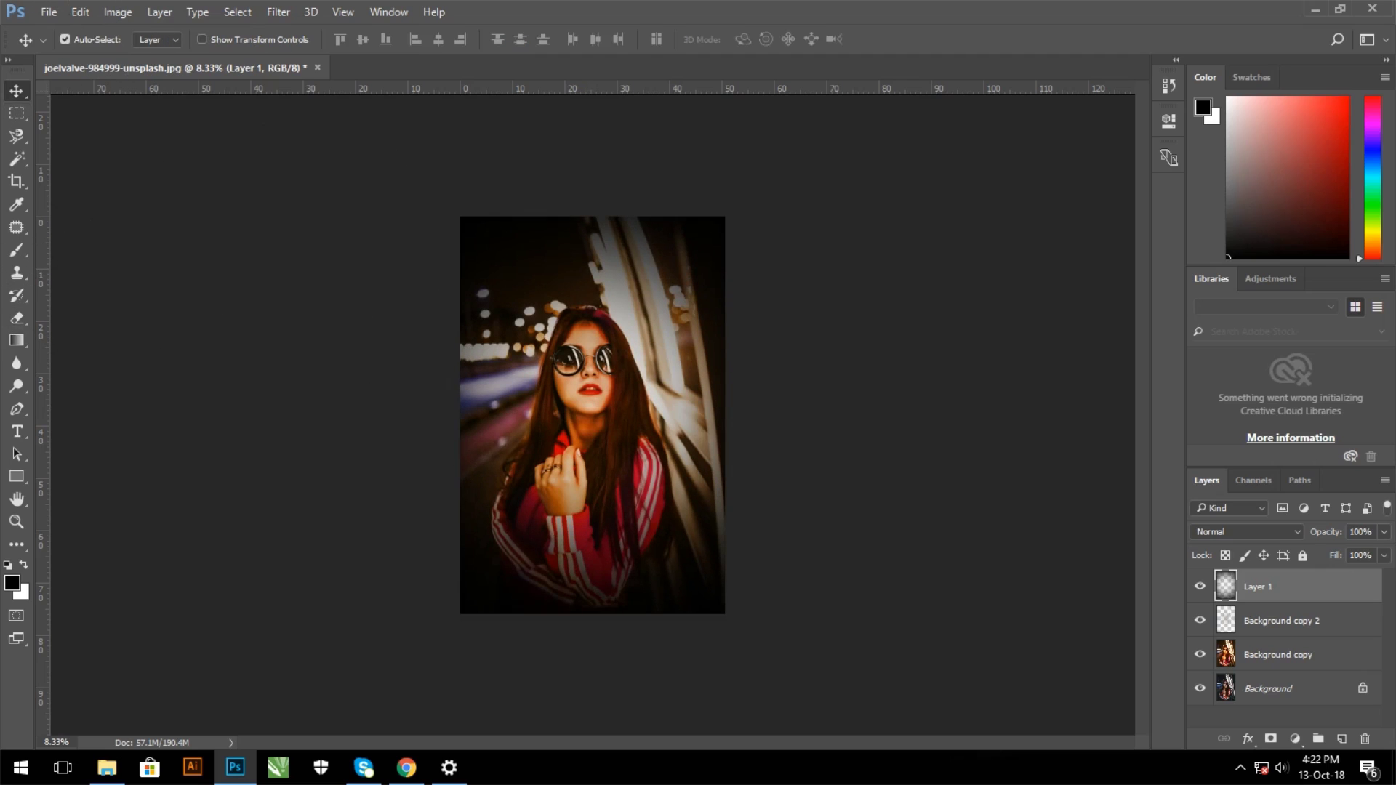
{"action": "key", "text": "5"}
{"action": "key", "text": "5"}
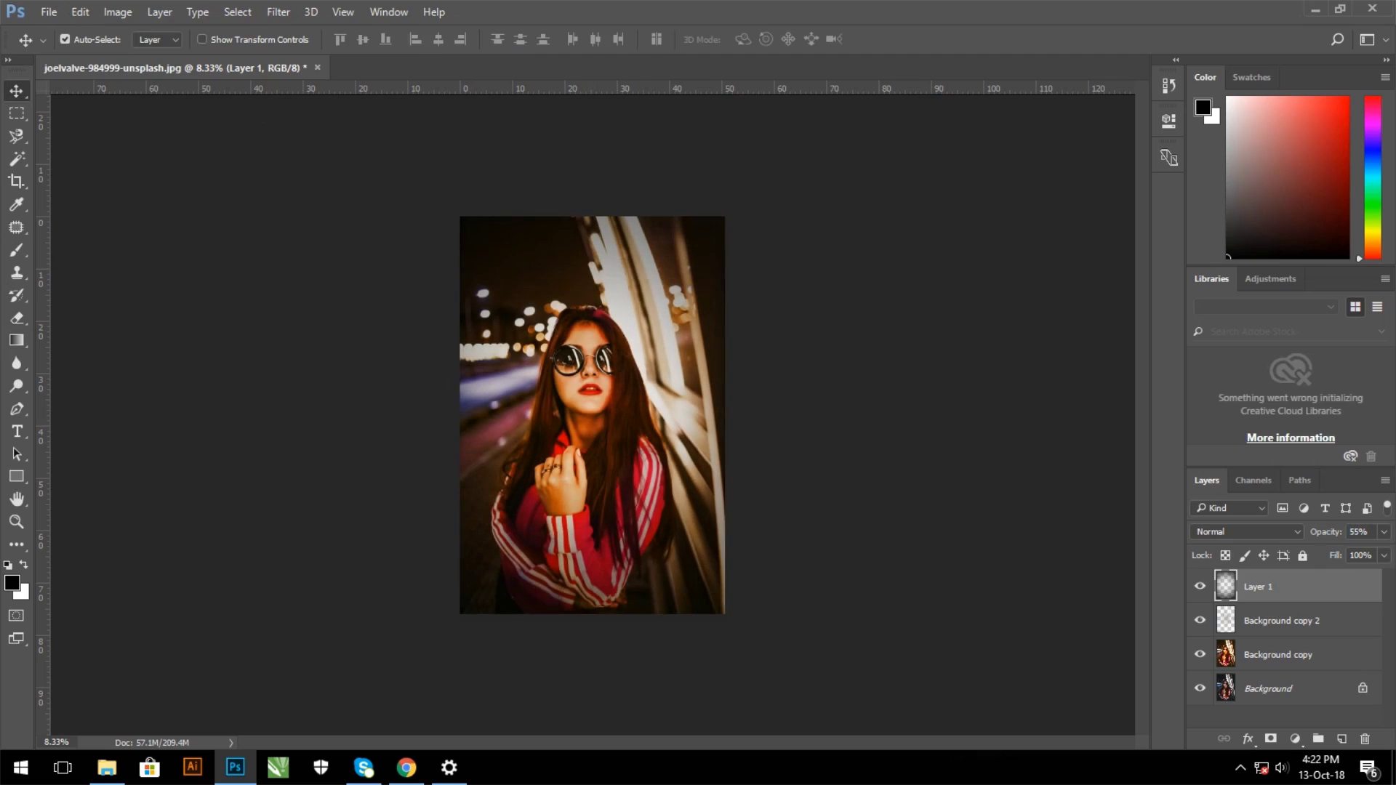
{"action": "left_click", "coordinate": [48, 11]}
- Open the bokeh image 1 (1).jpg
{"action": "left_click", "coordinate": [66, 44]}
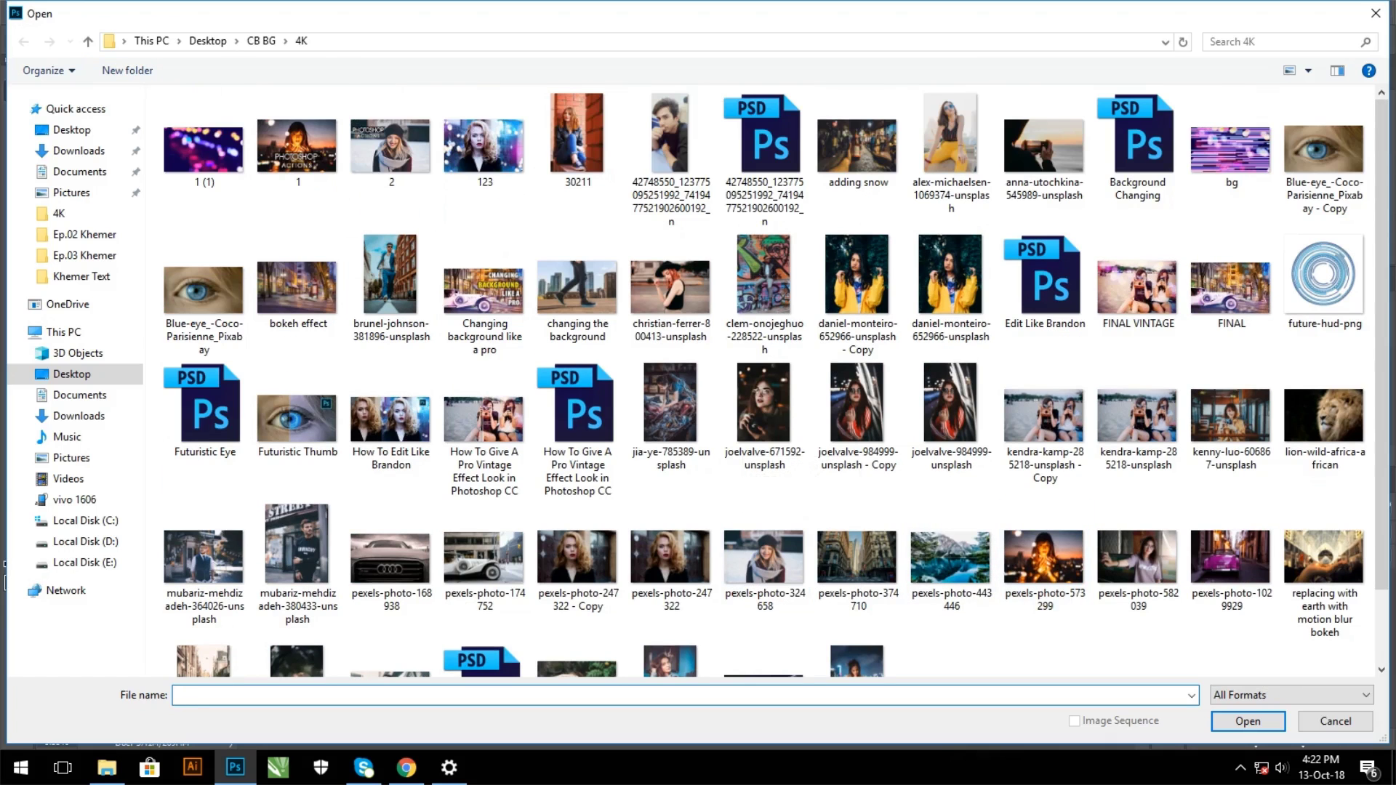
{"action": "left_click", "coordinate": [204, 145]}
{"action": "key", "text": "Return"}
{"action": "key", "text": "Return"}
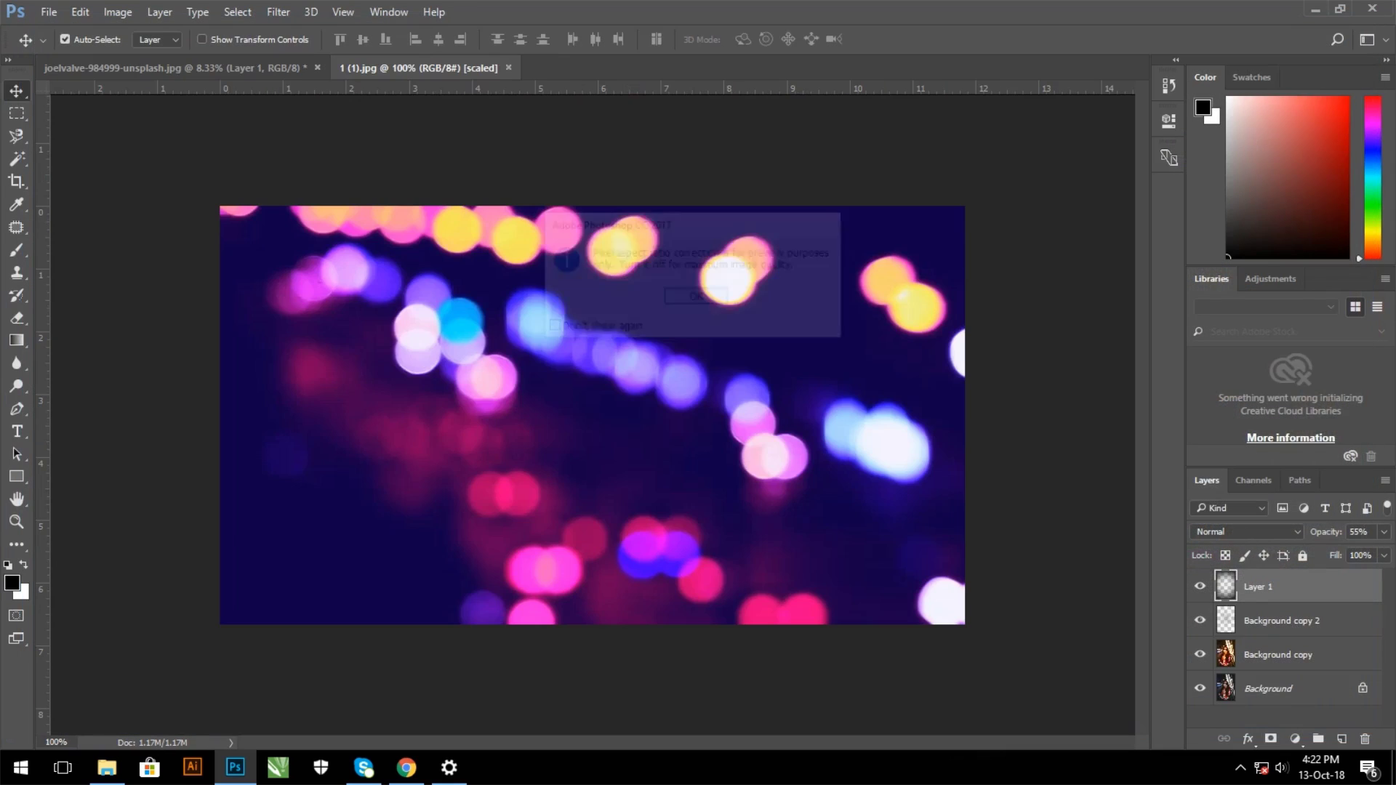
- In the Camera Raw Filter, set Temperature and Tint to +34 and Exposure to -0.55
{"action": "left_click", "coordinate": [279, 12]}
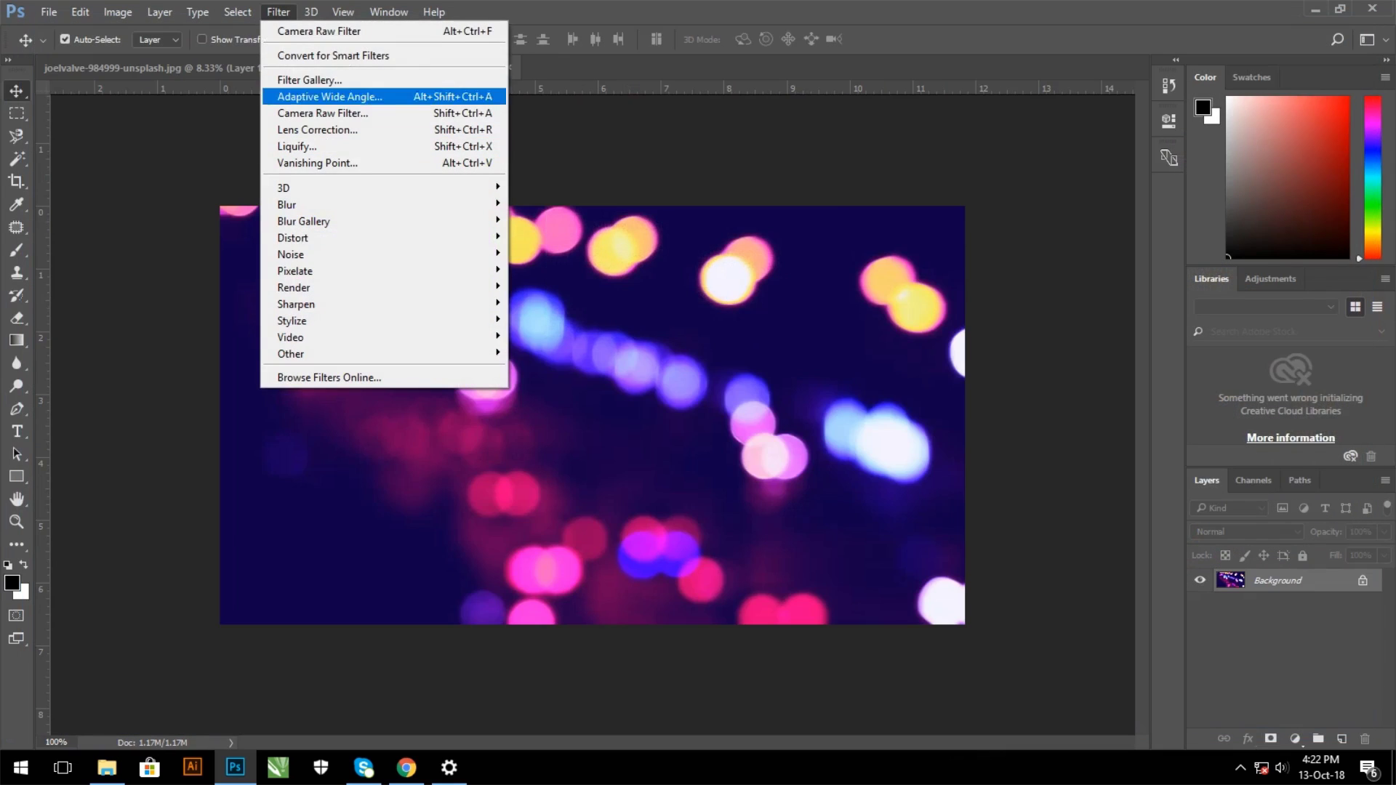
{"action": "left_click", "coordinate": [320, 113]}
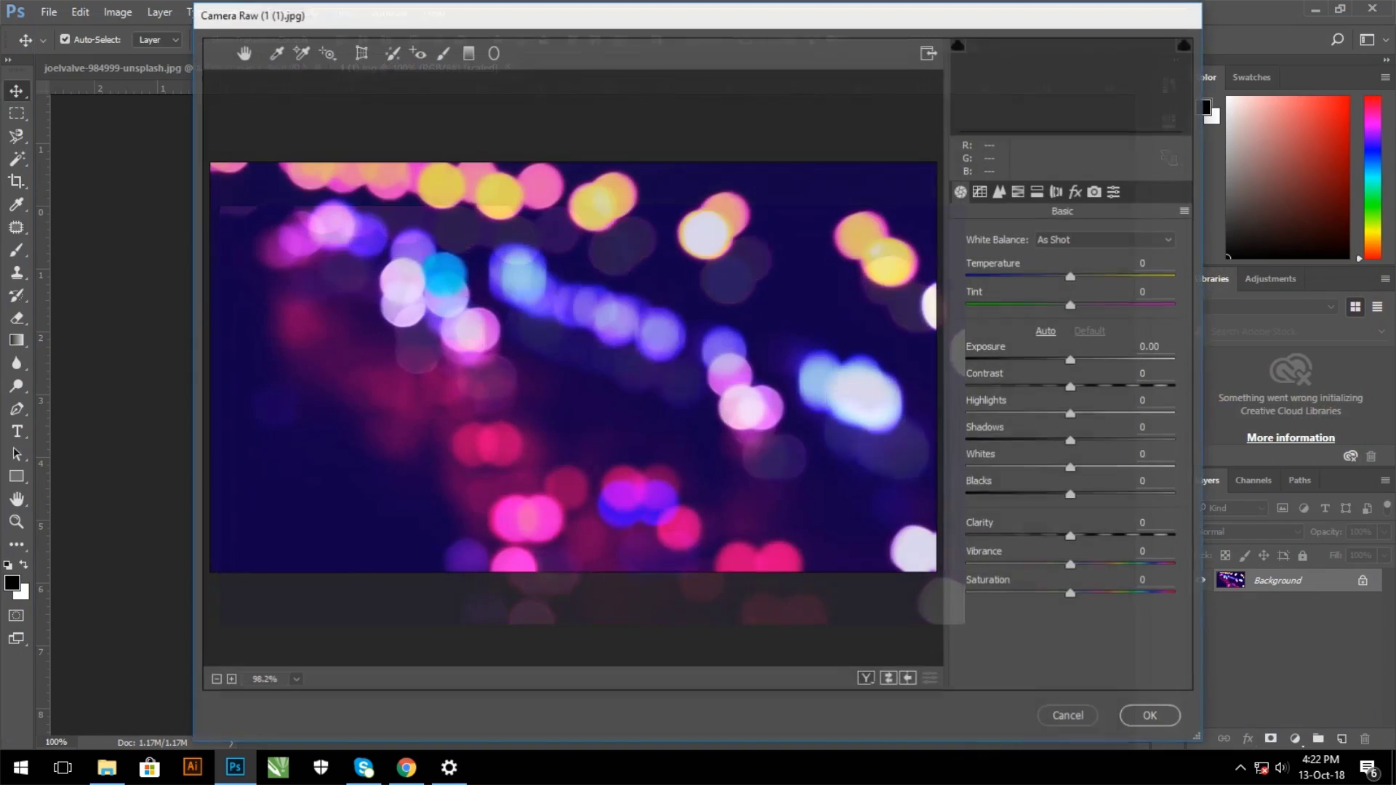
{"action": "type", "text": "34"}
{"action": "key", "text": "Tab"}
{"action": "type", "text": "34"}
{"action": "key", "text": "shift+Tab"}
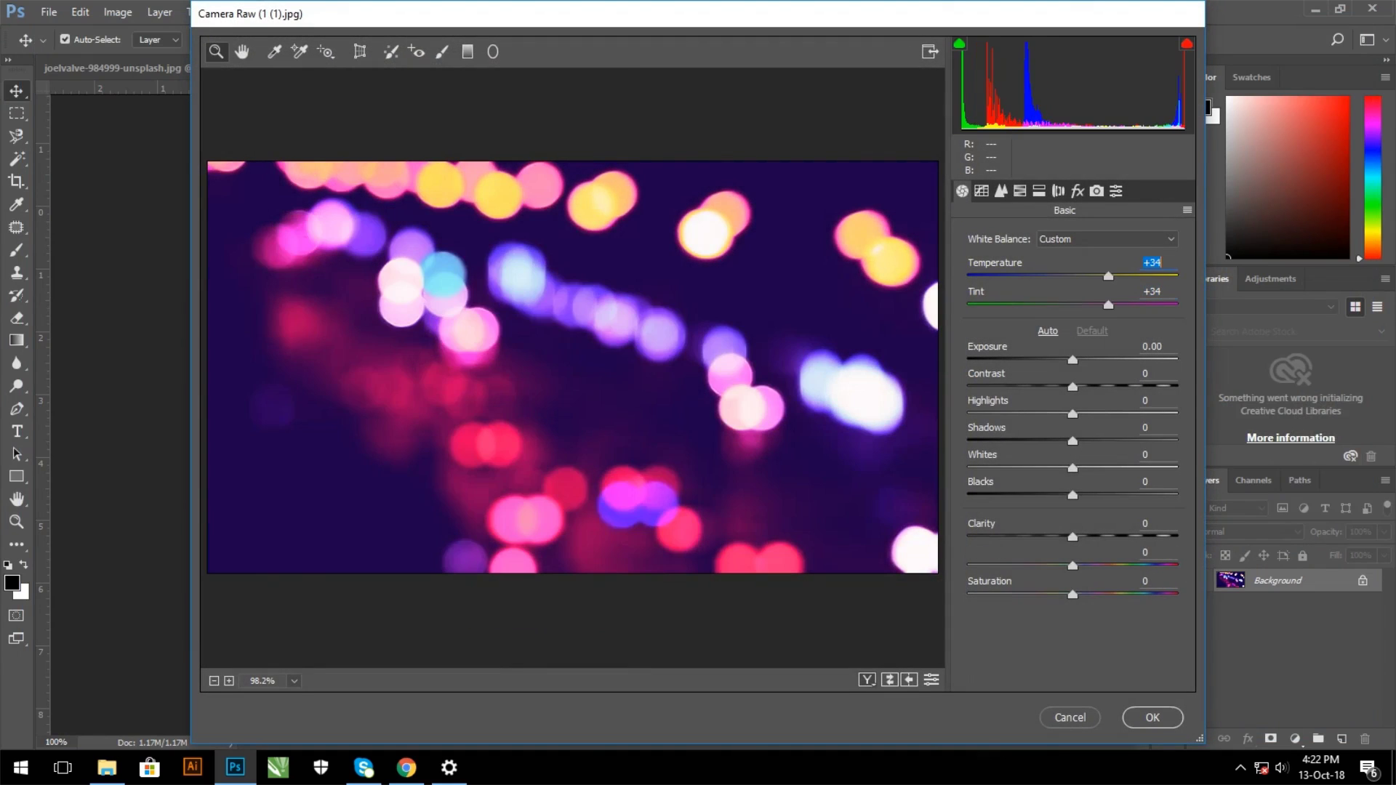
{"action": "key", "text": "Down"}
{"action": "key", "text": "Down"}
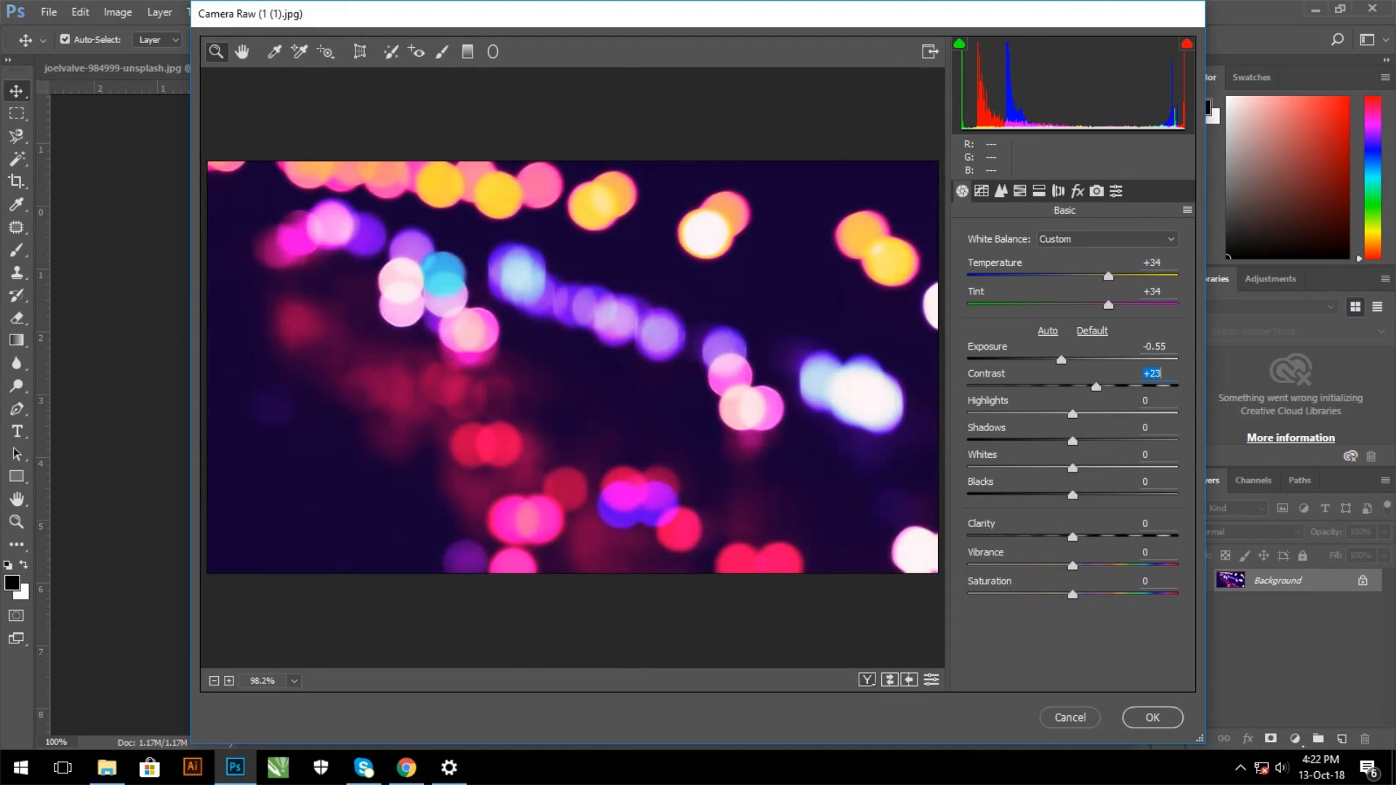
- Add a midpoint to the Blue tone curve and apply the Camera Raw adjustments
{"action": "key", "text": "ctrl+alt+2"}
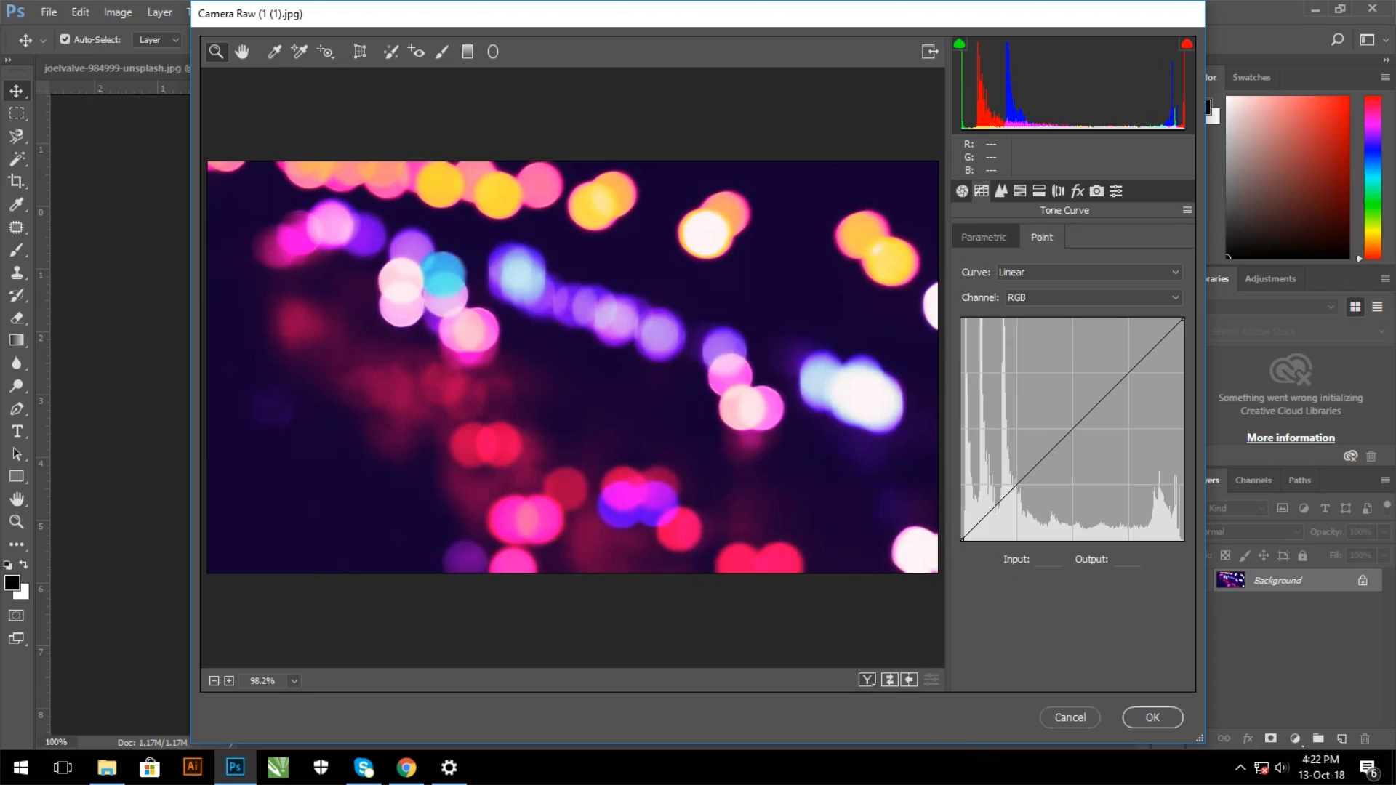
{"action": "key", "text": "alt+Down"}
{"action": "key", "text": "Down"}
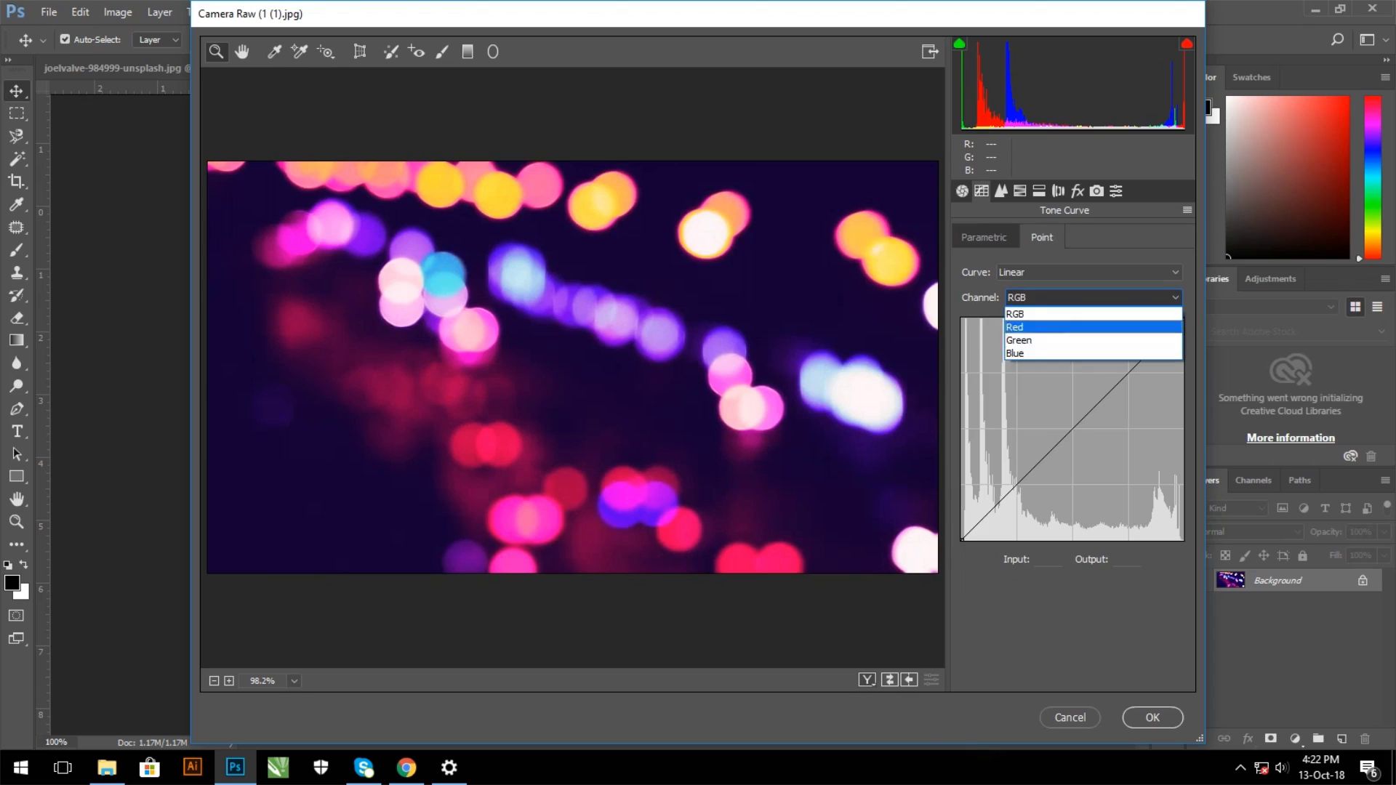
{"action": "key", "text": "Down"}
{"action": "key", "text": "Down"}
{"action": "key", "text": "Return"}
{"action": "left_click", "coordinate": [1081, 423]}
{"action": "key", "text": "Return"}
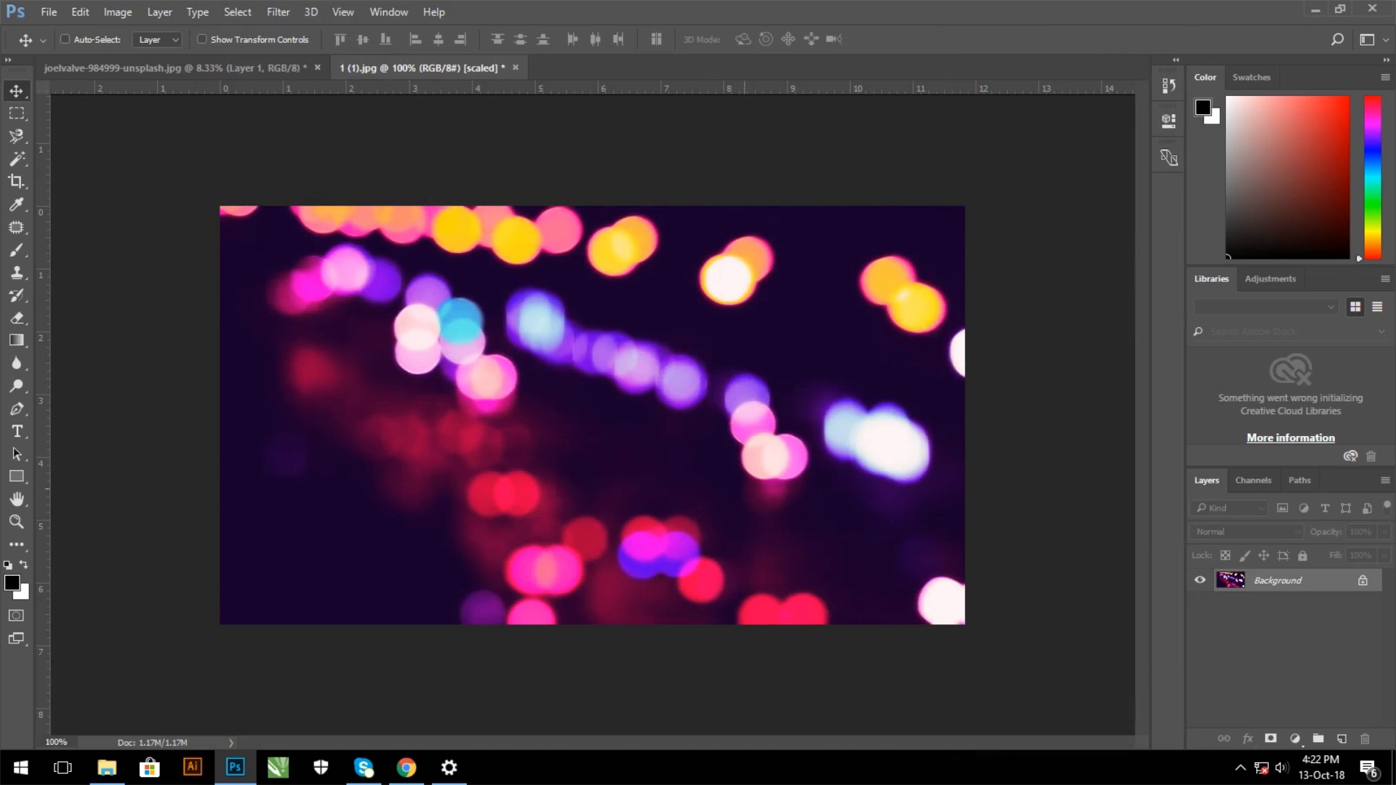
- Copy the bokeh image into the portrait as a new layer and rotate it
{"action": "left_click_drag", "start_coordinate": [632, 367], "coordinate": [506, 359]}
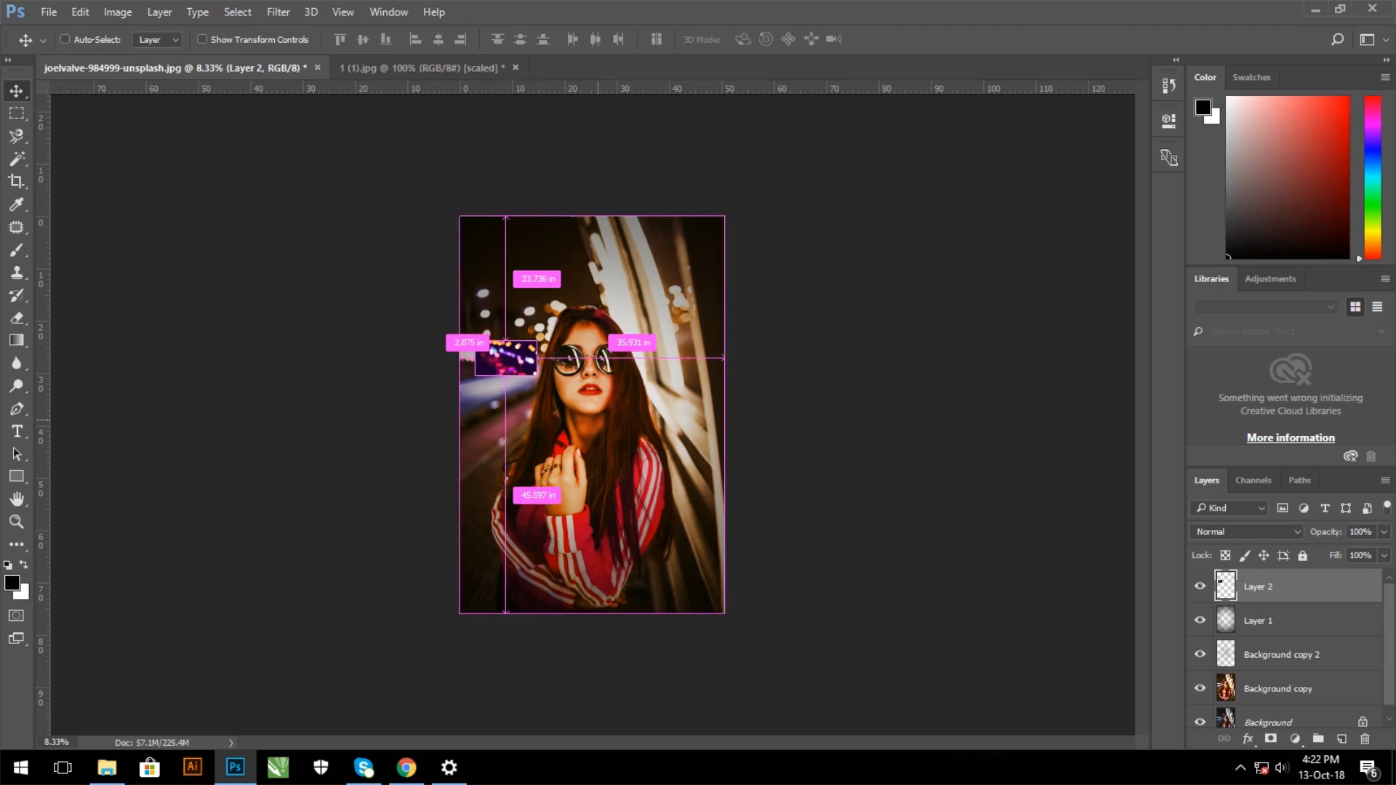
{"action": "key", "text": "ctrl+t"}
{"action": "mouse_move", "coordinate": [545, 385]}
{"action": "left_mouse_down"}
{"action": "mouse_move", "coordinate": [466, 481]}
{"action": "mouse_move", "coordinate": [426, 473]}
{"action": "left_mouse_up"}
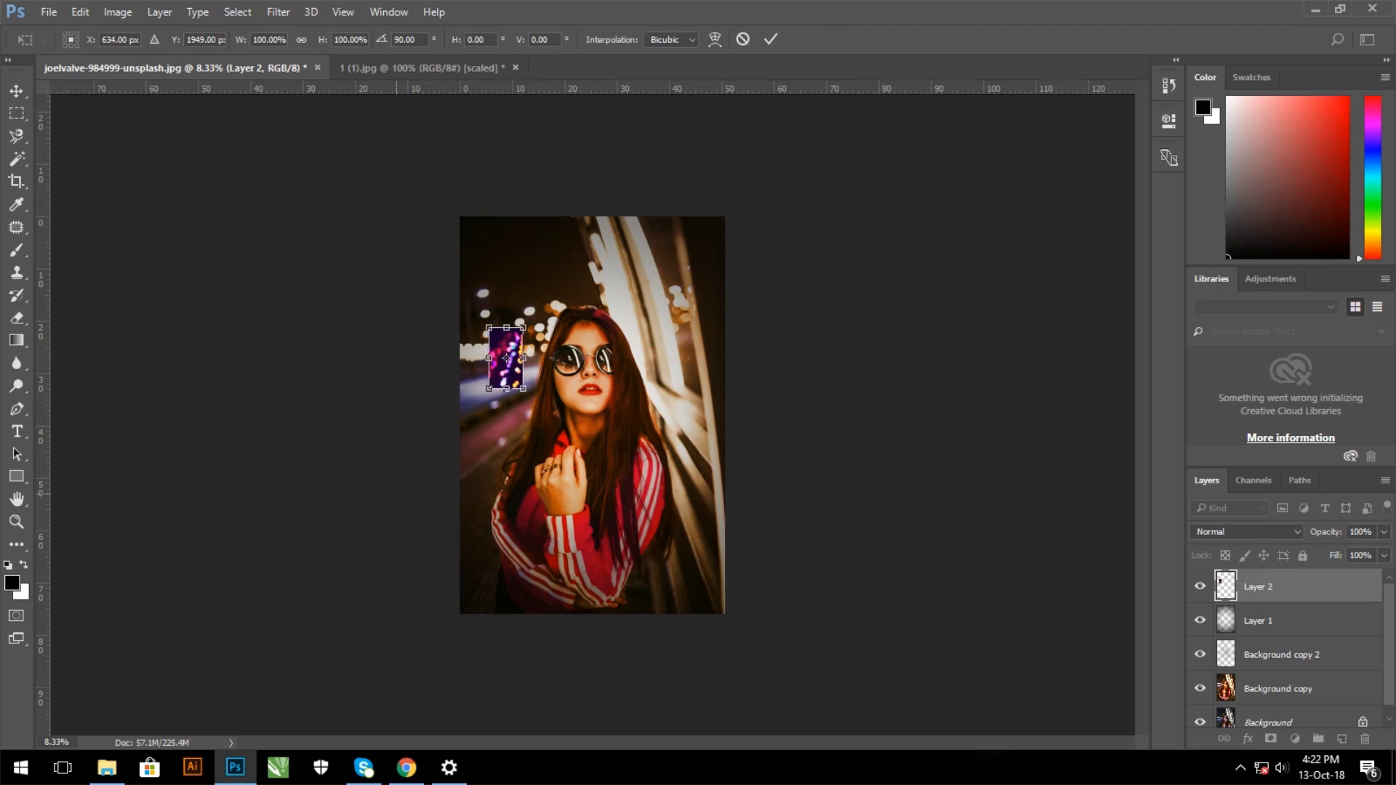
{"action": "key", "text": "Return"}
- Scale the bokeh layer to cover the whole frame and set its blend mode to Screen
{"action": "key", "text": "ctrl+t"}
{"action": "mouse_move", "coordinate": [523, 389]}
{"action": "left_mouse_down"}
{"action": "mouse_move", "coordinate": [676, 657]}
{"action": "mouse_move", "coordinate": [623, 567]}
{"action": "left_mouse_up"}
{"action": "left_click_drag", "start_coordinate": [555, 477], "coordinate": [641, 522]}
{"action": "mouse_move", "coordinate": [761, 601]}
{"action": "left_mouse_down"}
{"action": "mouse_move", "coordinate": [749, 582]}
{"action": "mouse_move", "coordinate": [748, 679]}
{"action": "left_mouse_up"}
{"action": "key", "text": "Return"}
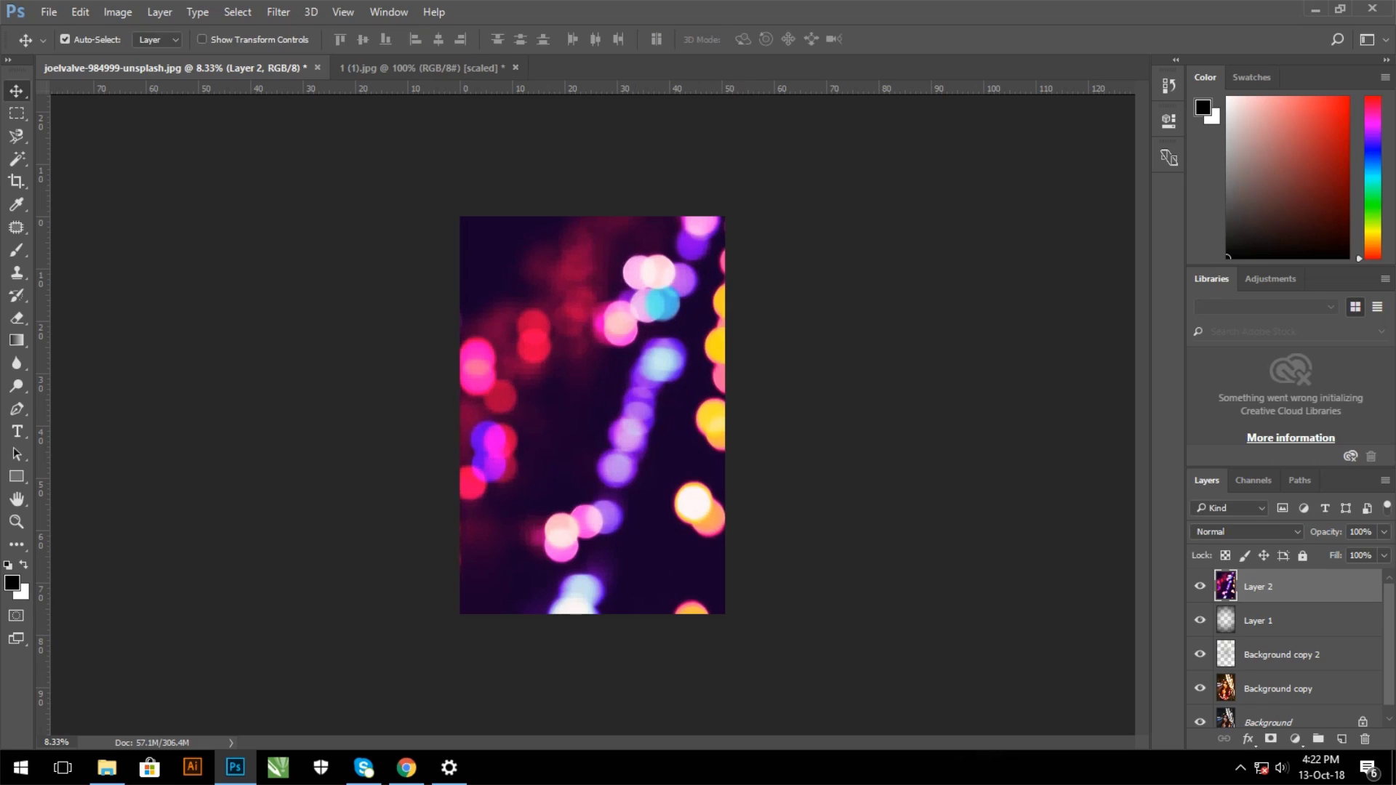
{"action": "left_click", "coordinate": [1245, 531]}
{"action": "left_click", "coordinate": [1236, 298]}
- With a smaller Eraser brush, partly erase the bright bokeh blob at the photo's bottom
{"action": "key", "text": "e"}
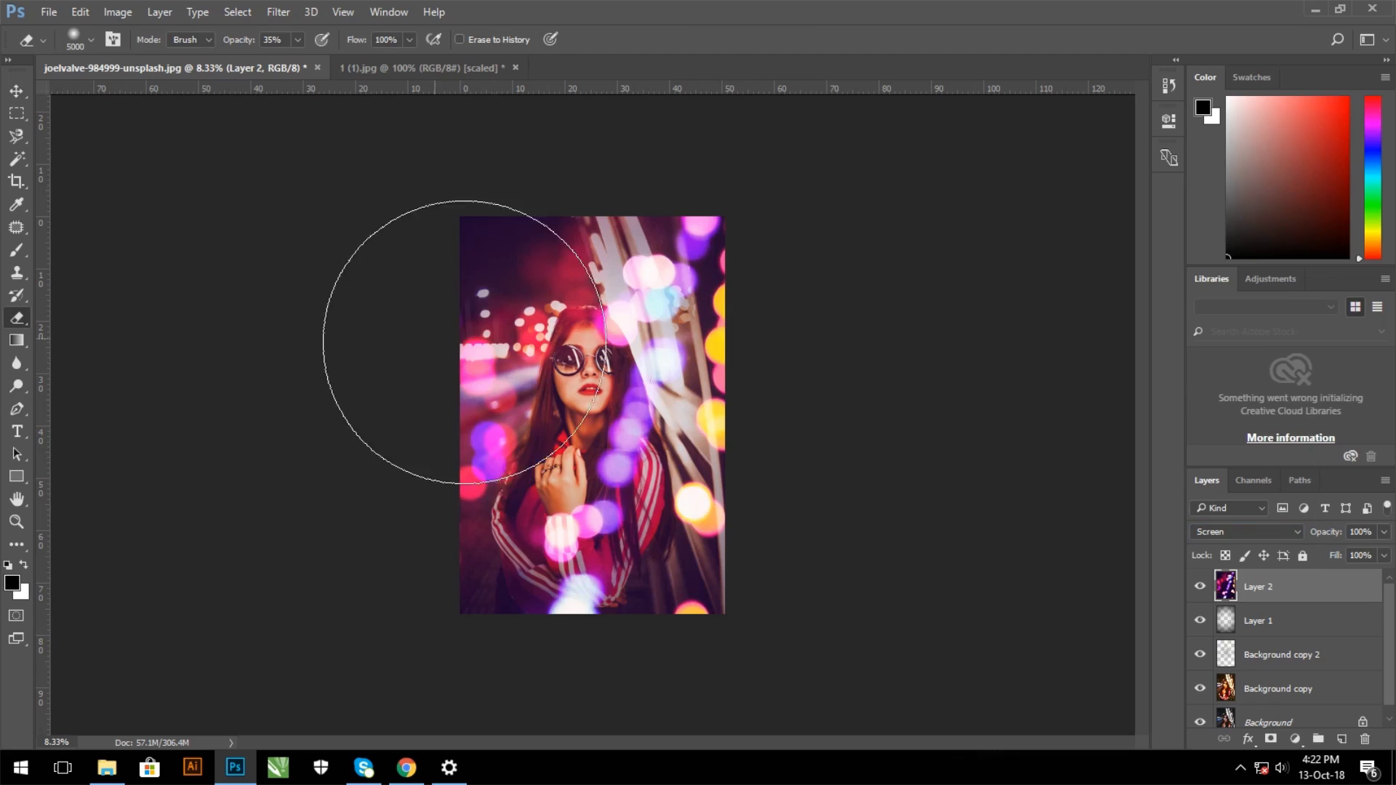
{"action": "key", "text": "bracketleft"}
{"action": "key", "text": "bracketleft"}
{"action": "key", "text": "bracketleft"}
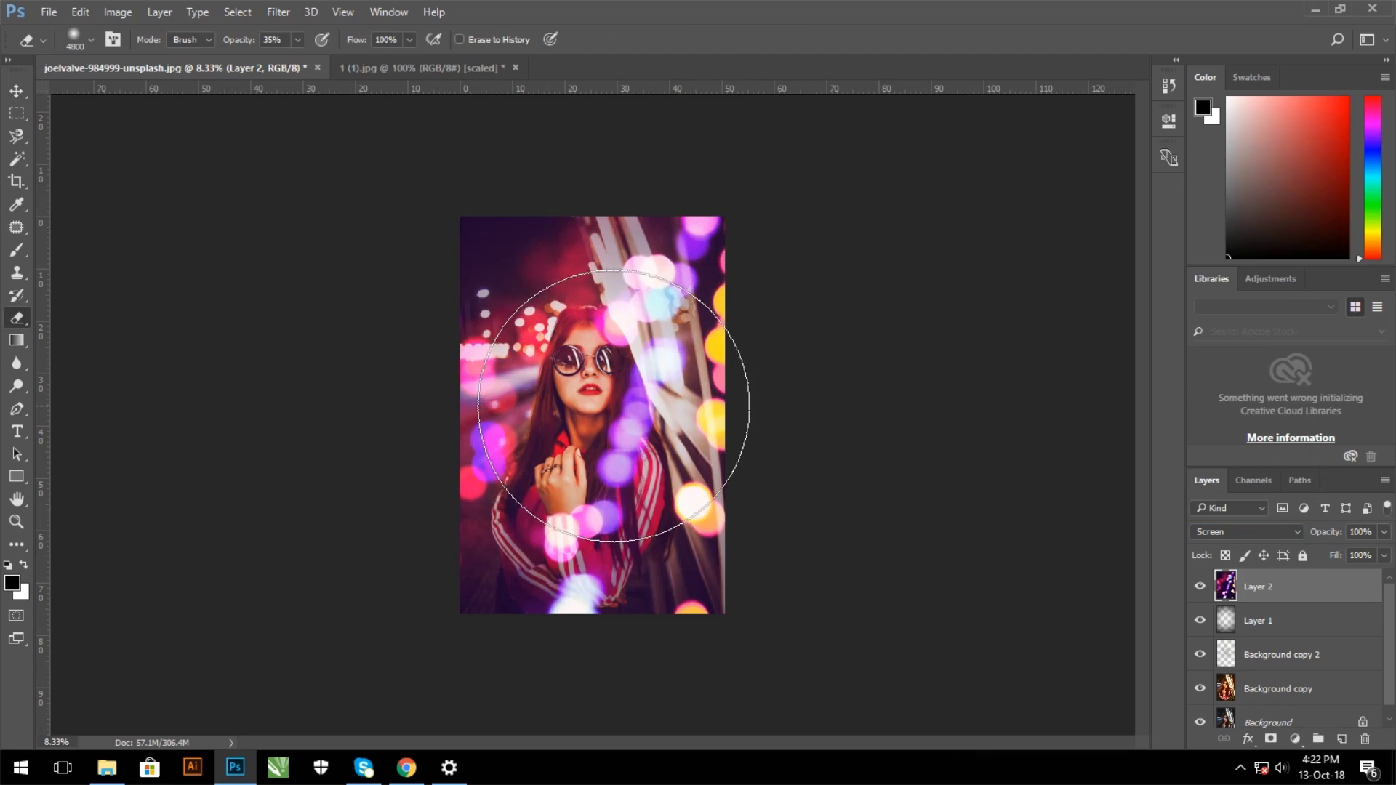
{"action": "key", "text": "bracketleft"}
{"action": "key", "text": "bracketleft"}
{"action": "key", "text": "bracketleft"}
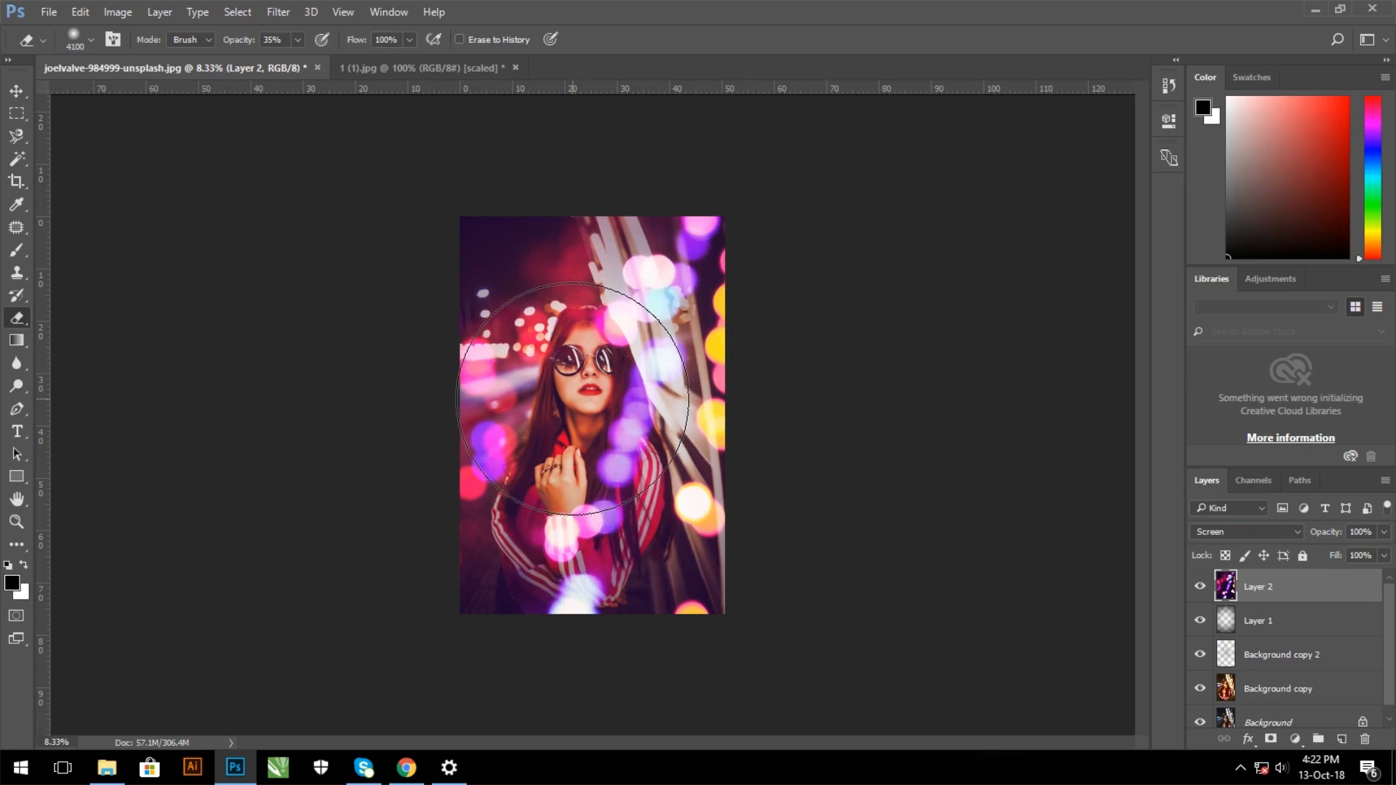
{"action": "key", "text": "bracketleft"}
{"action": "key", "text": "bracketleft"}
{"action": "key", "text": "bracketleft"}
{"action": "key", "text": "bracketleft"}
{"action": "key", "text": "bracketleft"}
{"action": "key", "text": "bracketleft"}
{"action": "key", "text": "bracketleft"}
{"action": "key", "text": "bracketleft"}
{"action": "key", "text": "bracketleft"}
{"action": "key", "text": "bracketleft"}
{"action": "key", "text": "bracketleft"}
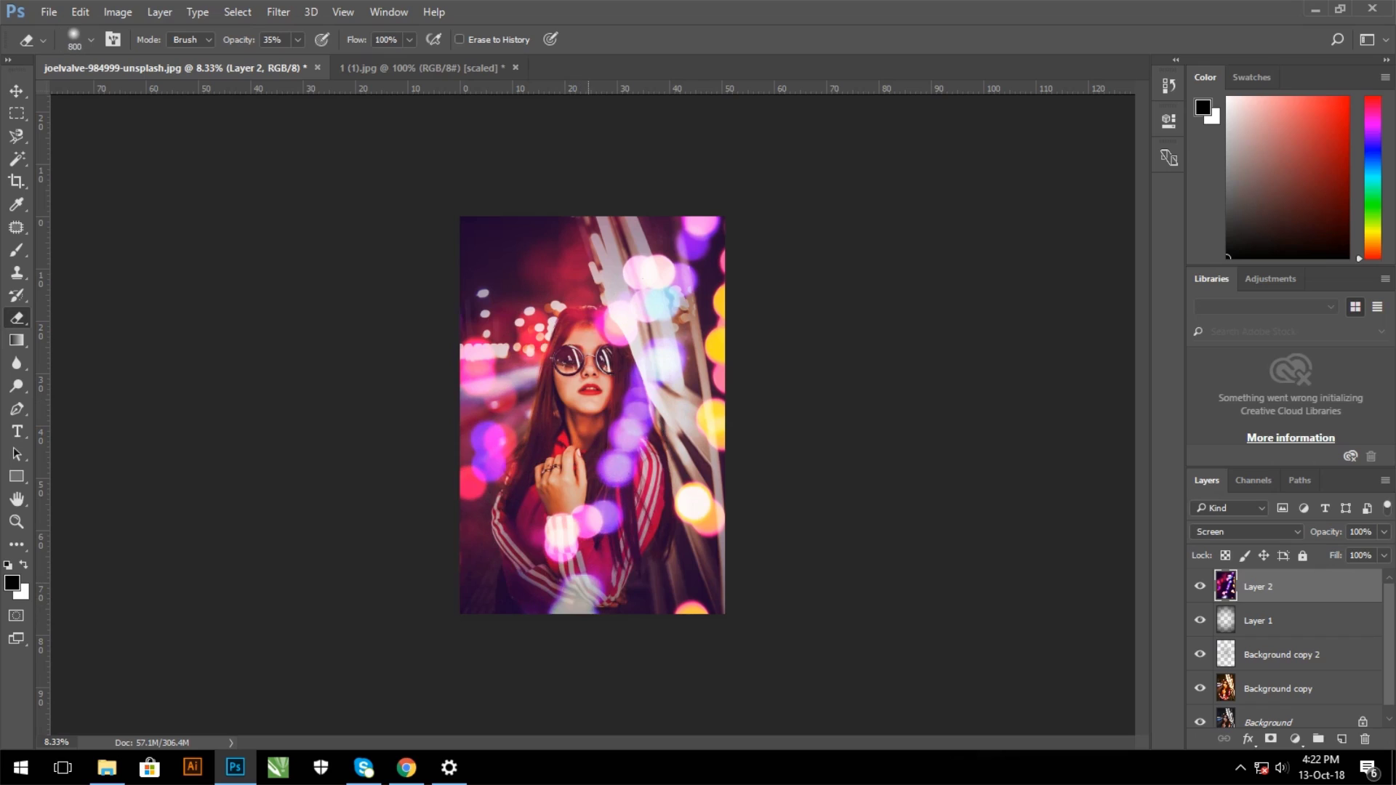
{"action": "left_click", "coordinate": [576, 594]}
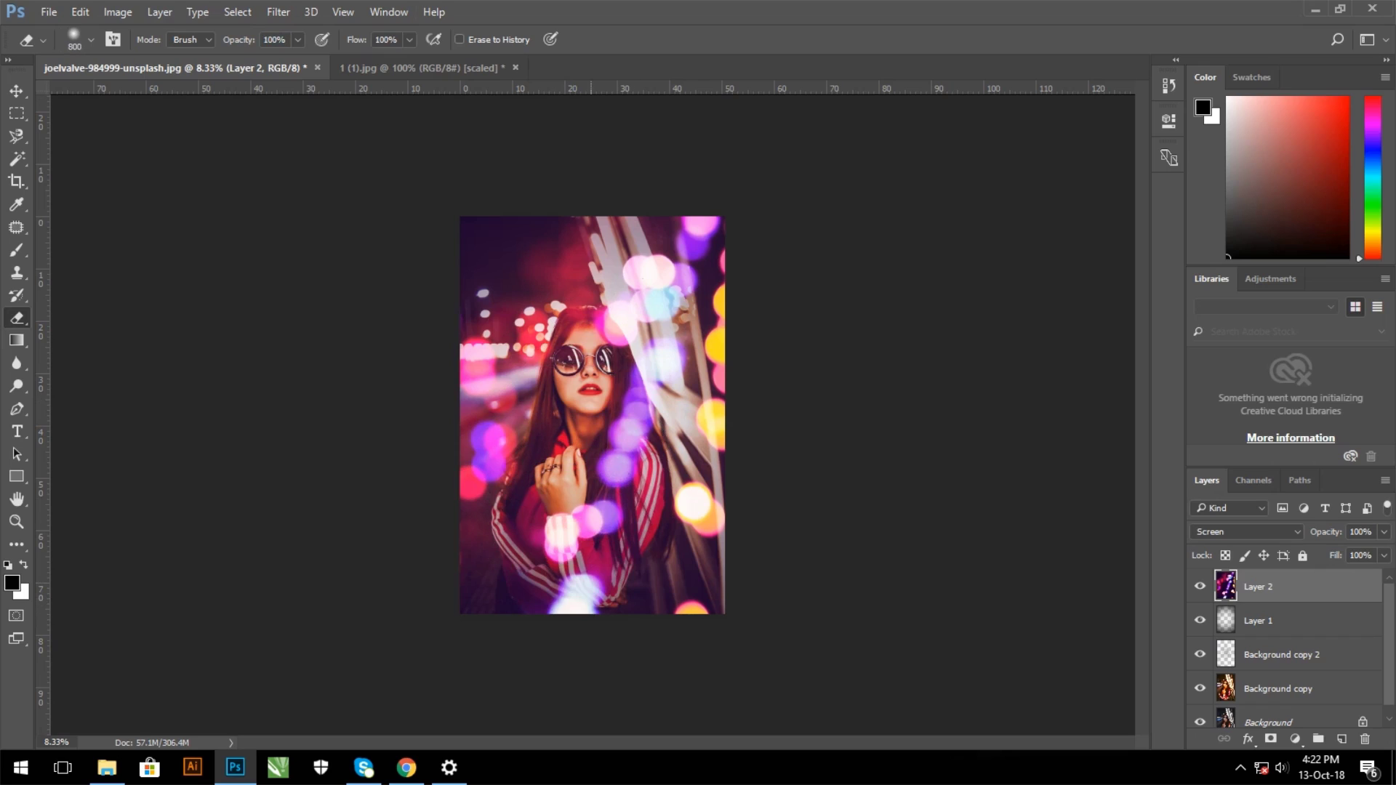
{"action": "left_click_drag", "start_coordinate": [572, 600], "coordinate": [609, 613]}
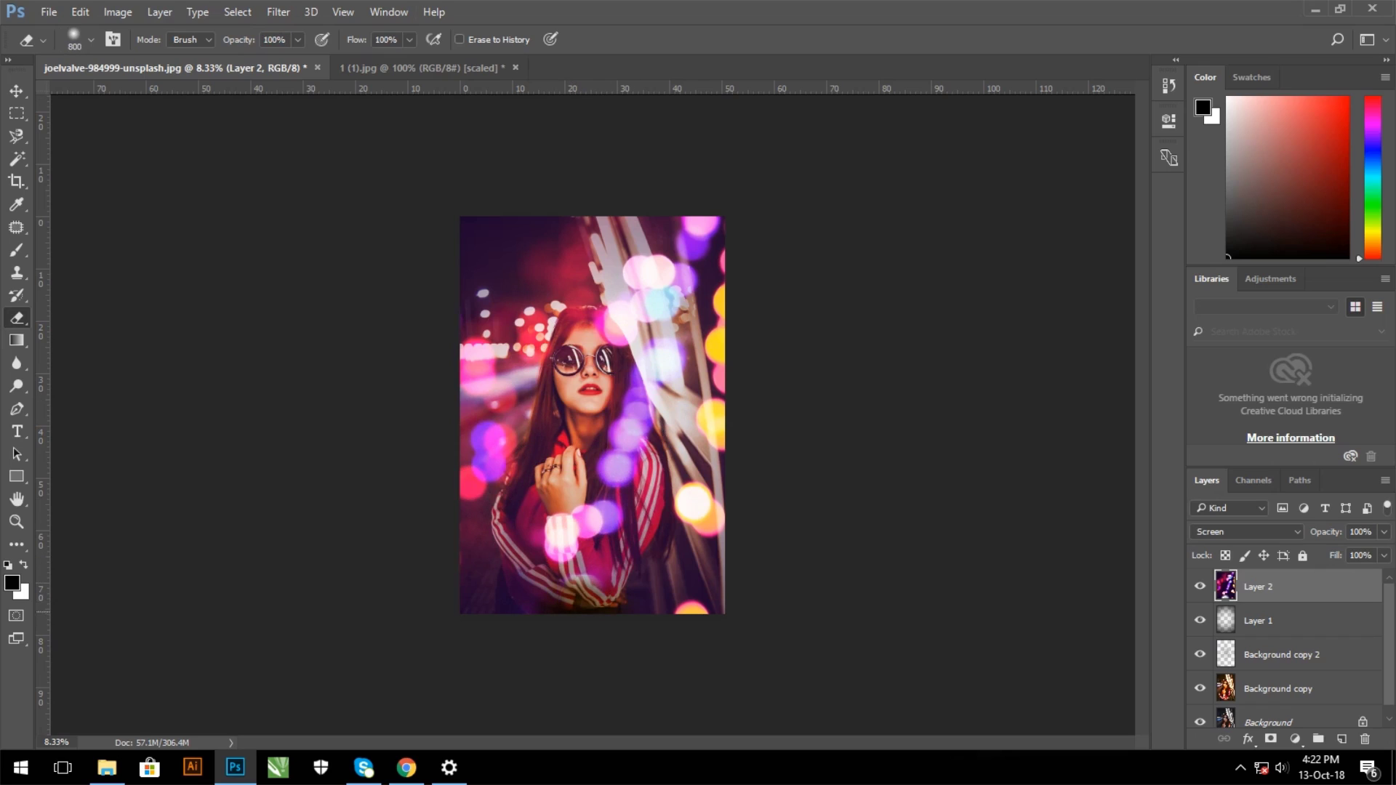
{"action": "key", "text": "ctrl+z"}
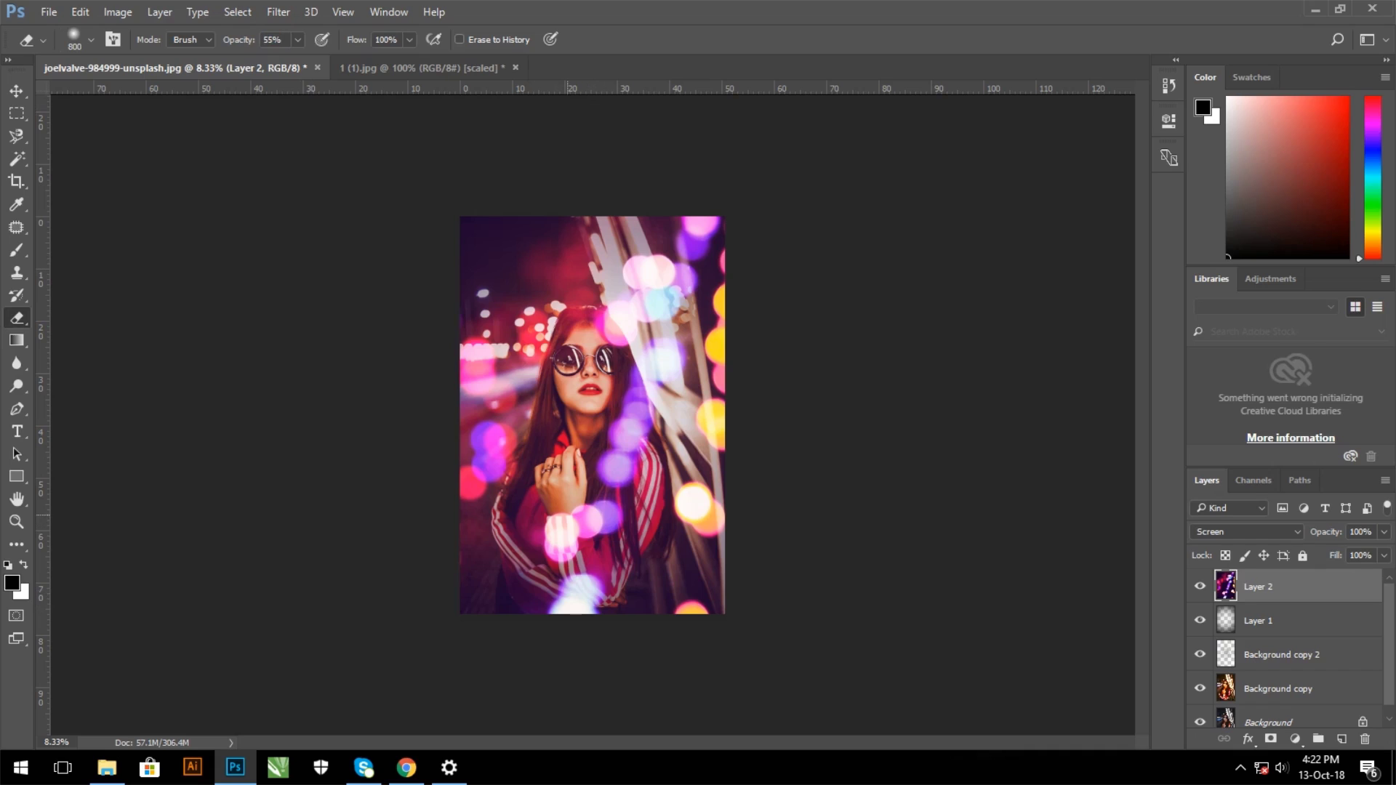
{"action": "left_click", "coordinate": [582, 587]}
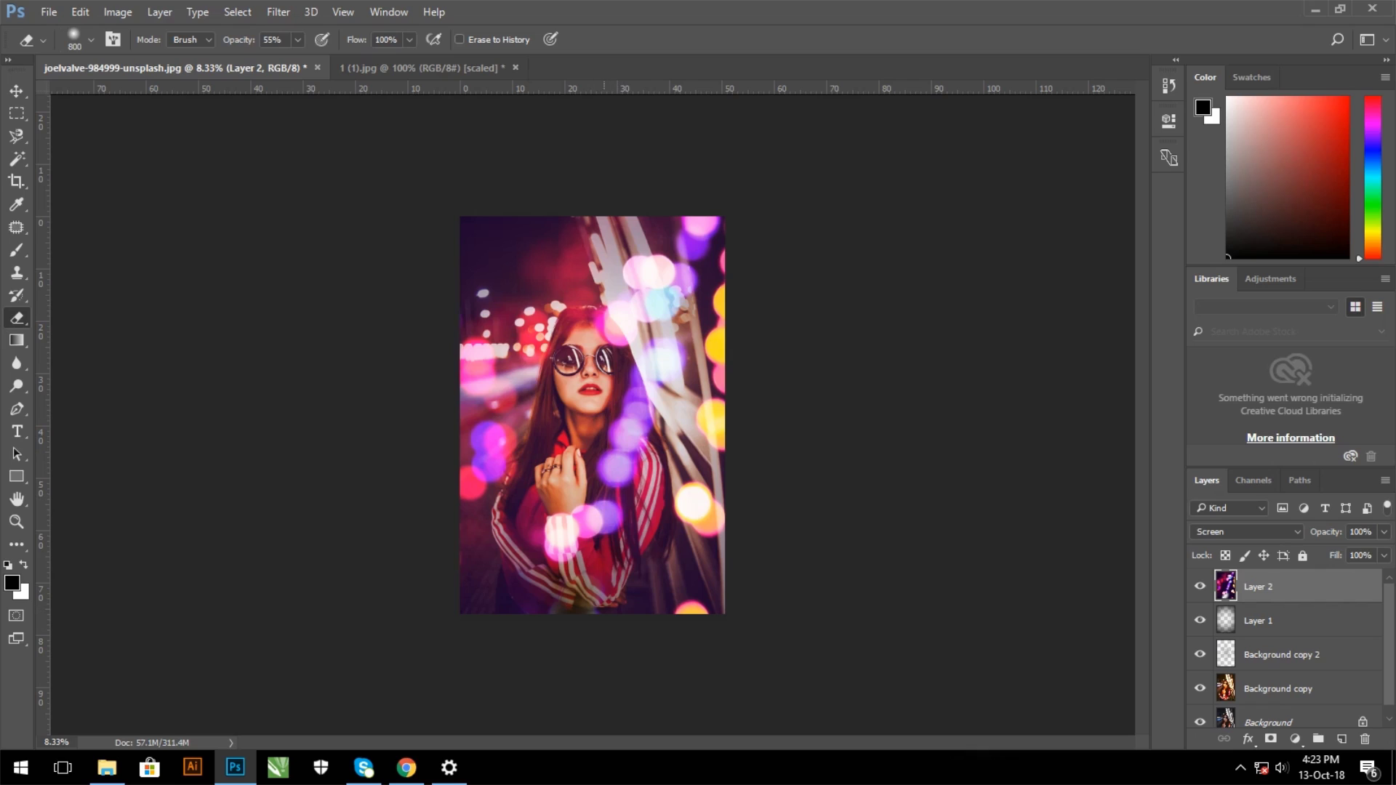
- Erase the bokeh glows over the hair, right of the face and on the sleeve
{"action": "left_click", "coordinate": [597, 317]}
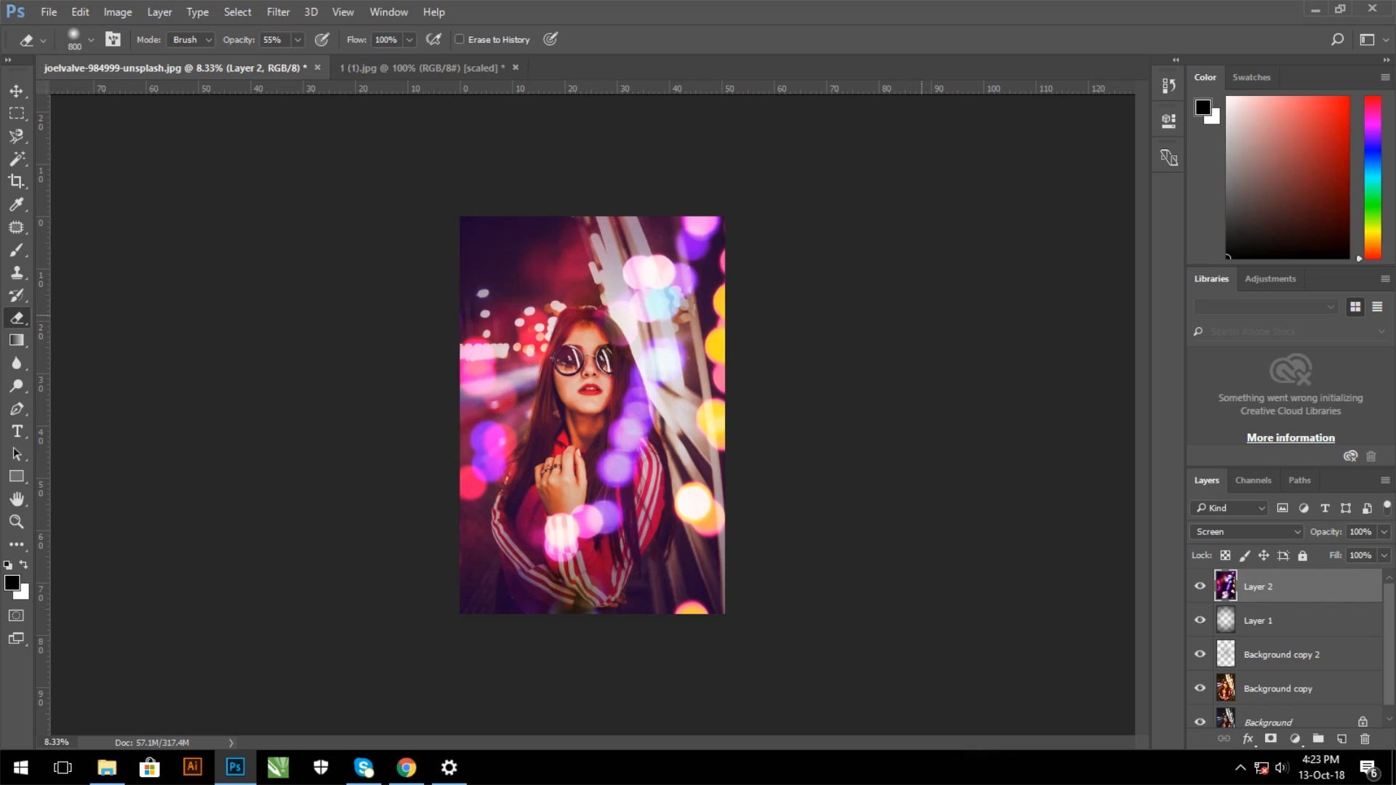
{"action": "left_click", "coordinate": [620, 440]}
{"action": "left_click", "coordinate": [575, 528]}
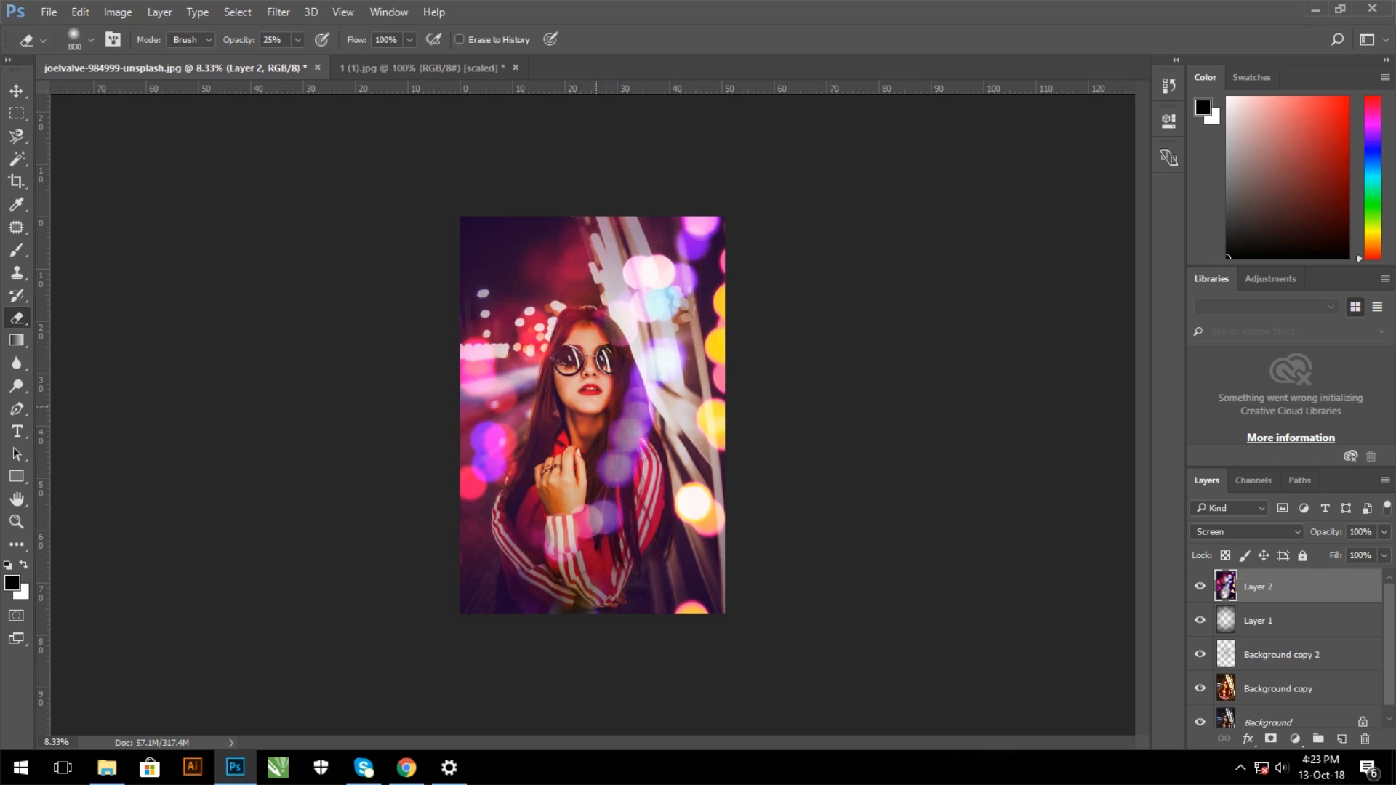
{"action": "mouse_move", "coordinate": [630, 393]}
{"action": "left_mouse_down"}
{"action": "mouse_move", "coordinate": [630, 461]}
{"action": "mouse_move", "coordinate": [601, 519]}
{"action": "left_mouse_up"}
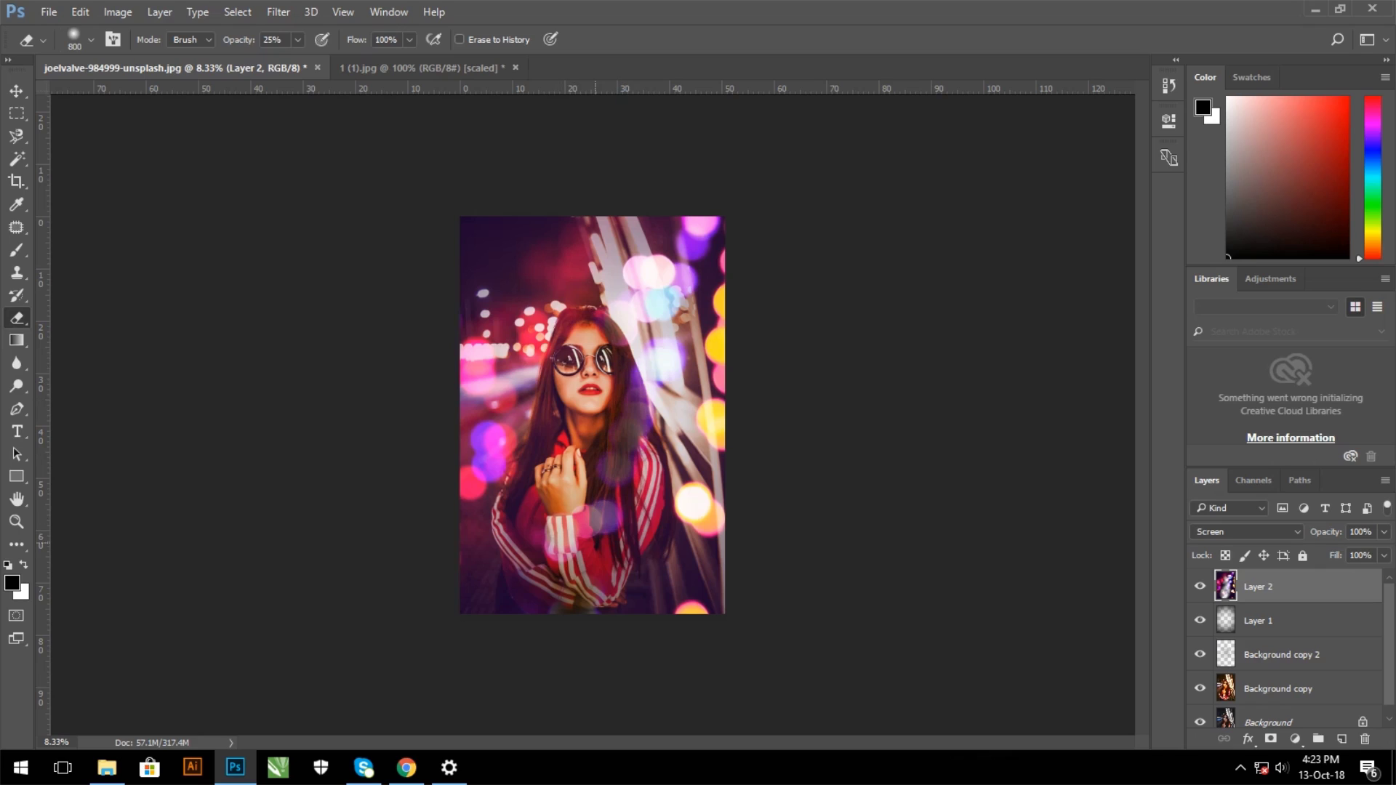
{"action": "key", "text": "v"}
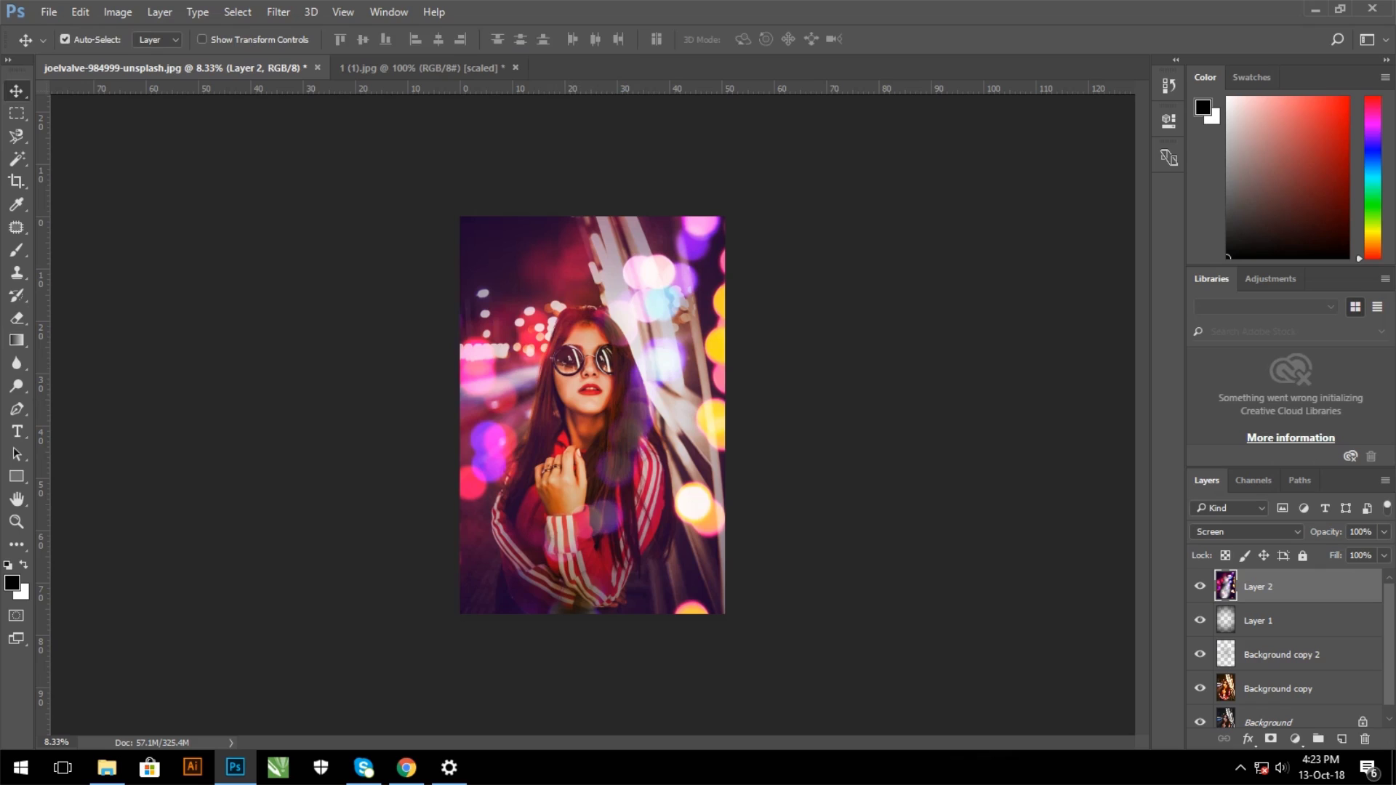
{"action": "left_click", "coordinate": [237, 12]}
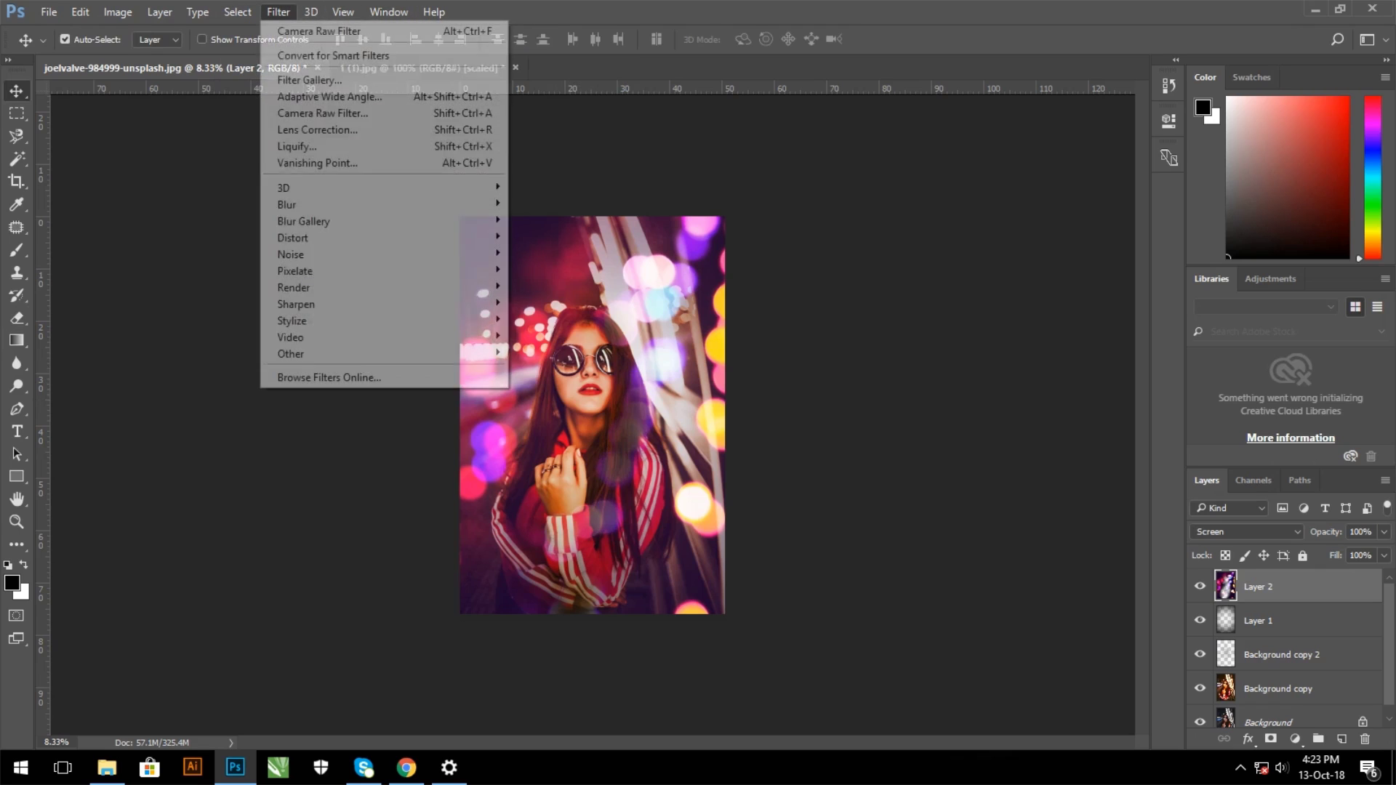
- Preview Gaussian Blur on the bokeh layer and dismiss it without applying
{"action": "left_click", "coordinate": [556, 270]}
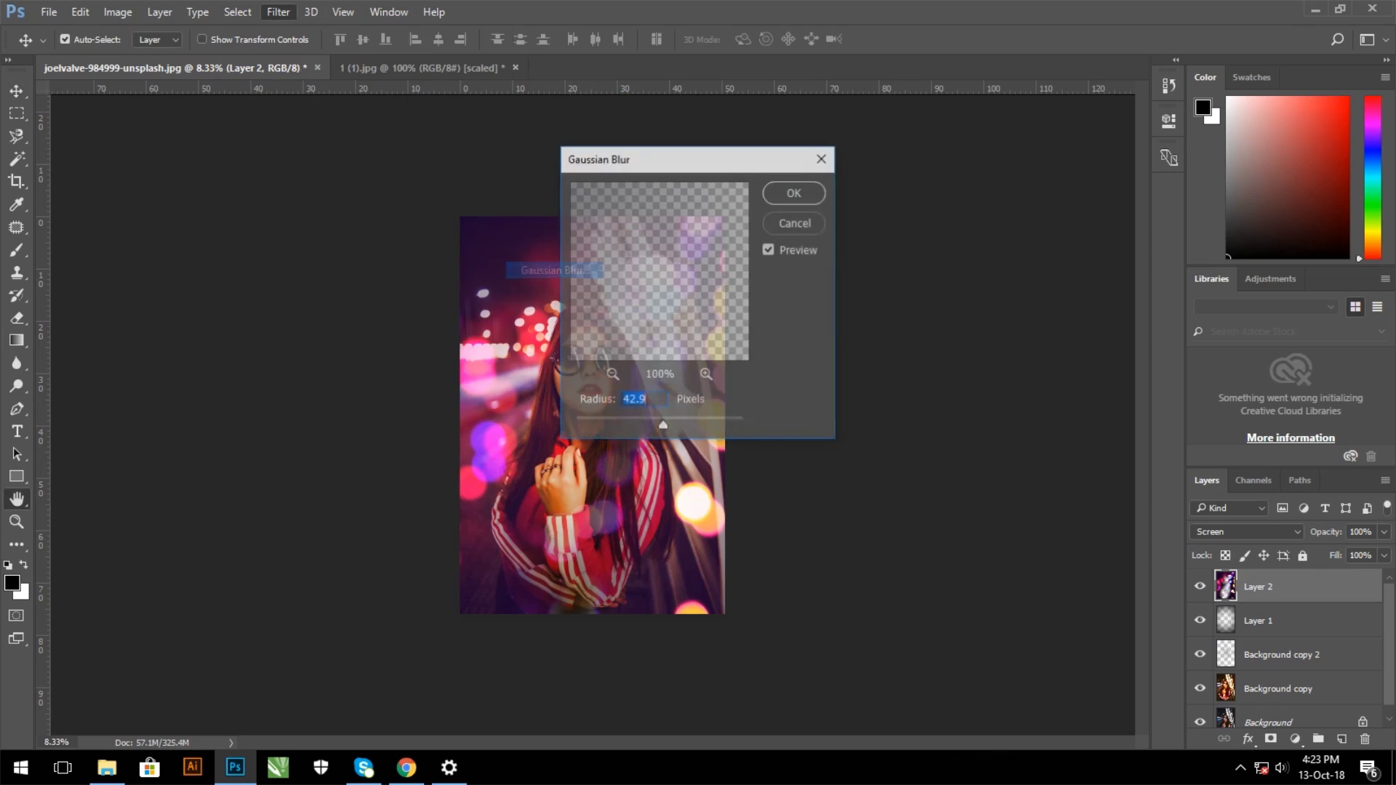
{"action": "left_click_drag", "start_coordinate": [644, 162], "coordinate": [954, 162]}
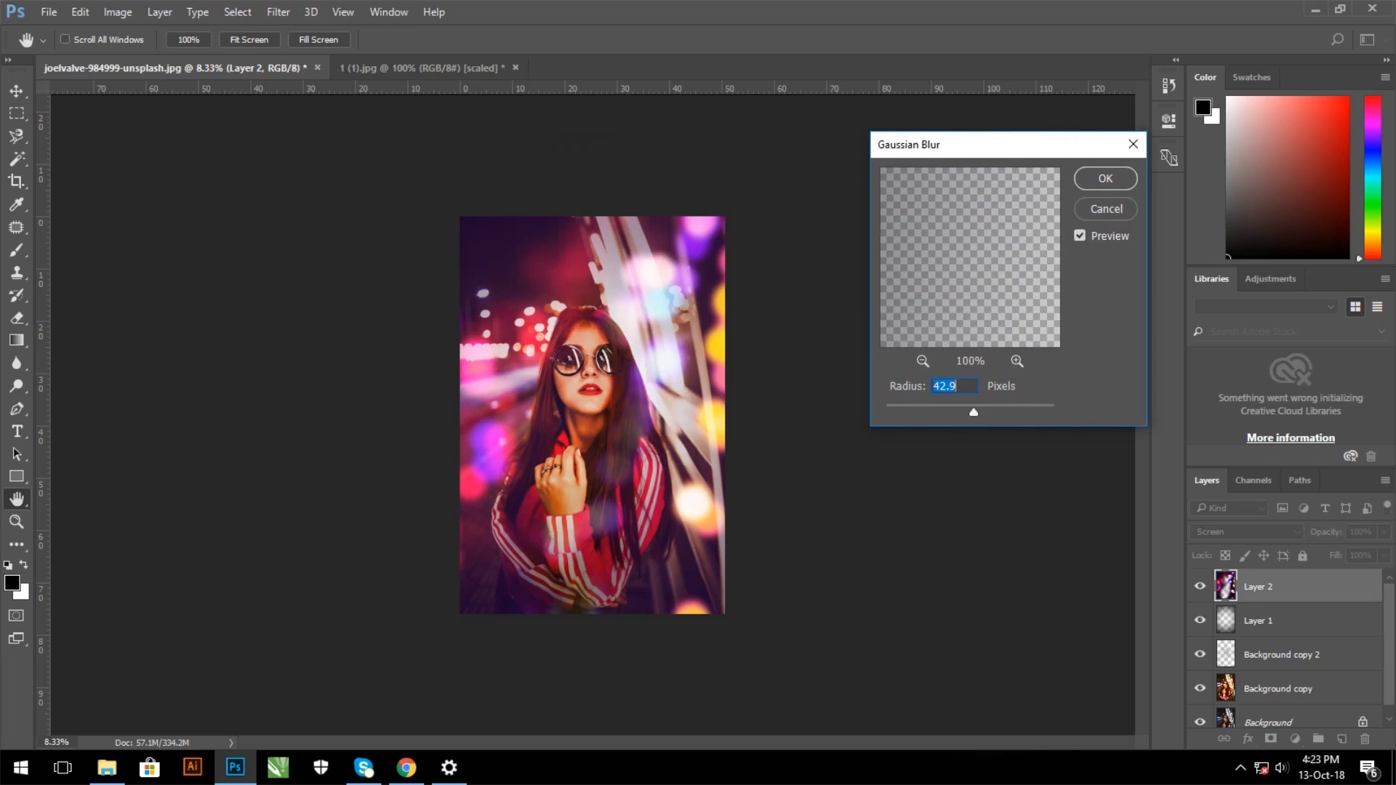
{"action": "key", "text": "Return"}
- Apply a horizontal Motion Blur (angle 0, distance 412) to the bokeh layer
{"action": "key", "text": "alt+t"}
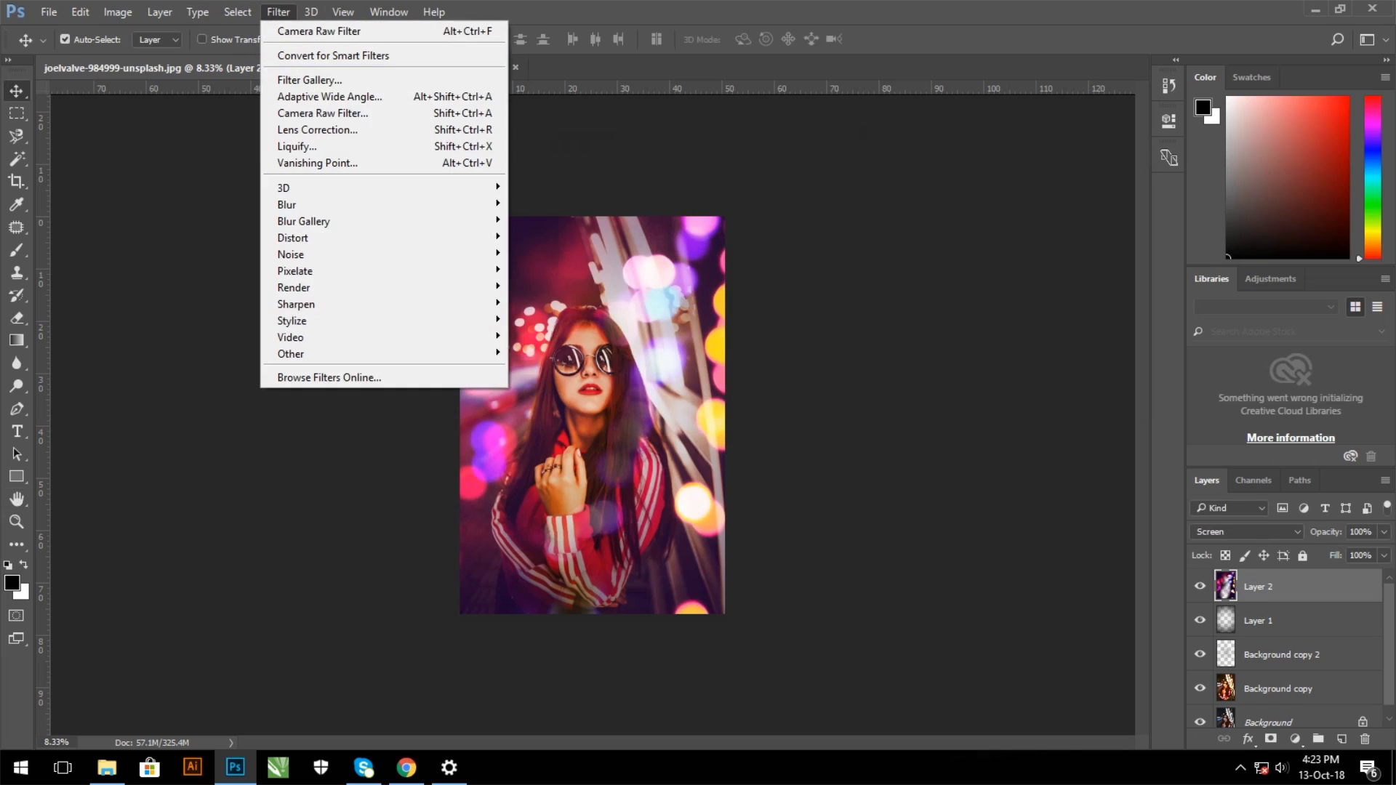
{"action": "key", "text": "Right"}
{"action": "key", "text": "Down"}
{"action": "key", "text": "Down"}
{"action": "key", "text": "Down"}
{"action": "key", "text": "Down"}
{"action": "key", "text": "Down"}
{"action": "key", "text": "Down"}
{"action": "key", "text": "Return"}
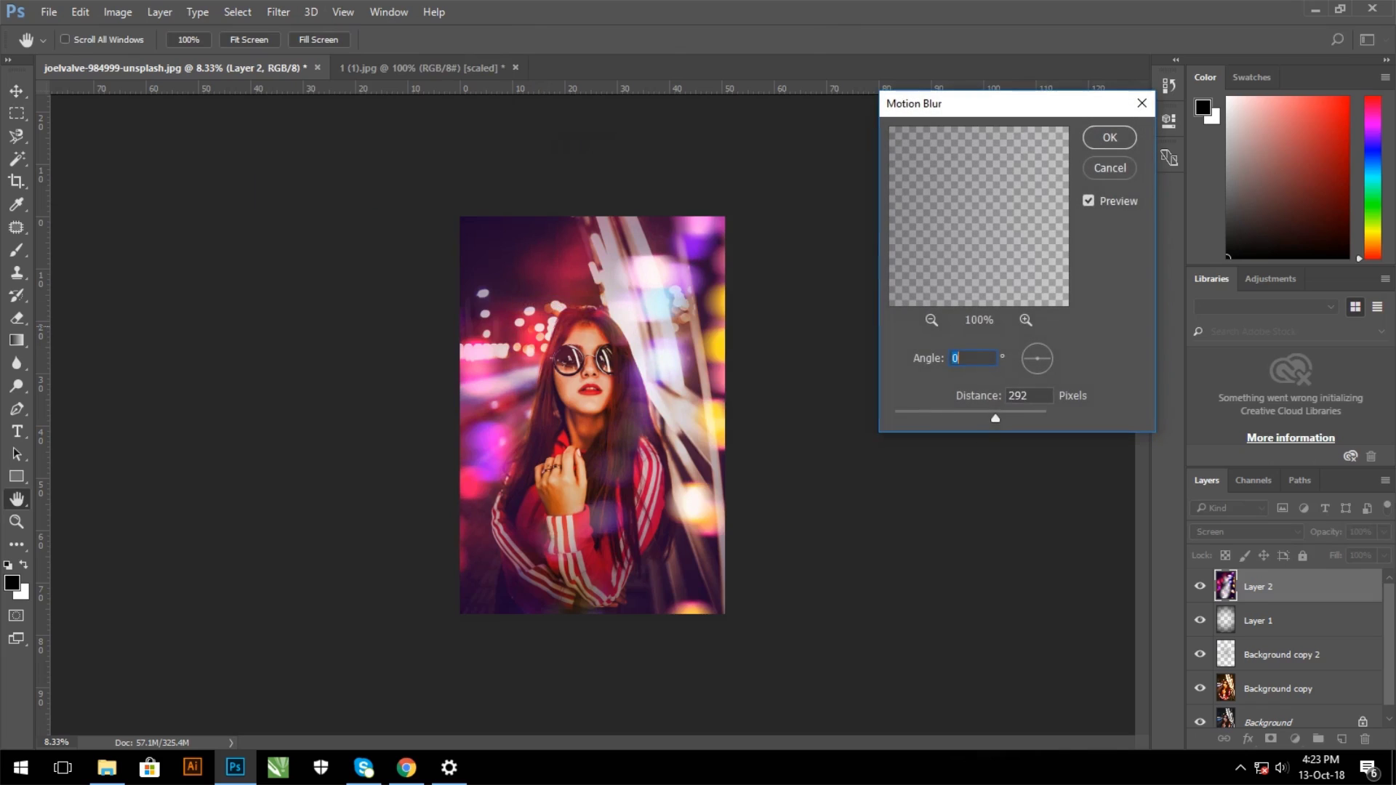
{"action": "key", "text": "Tab"}
{"action": "type", "text": "131222"}
{"action": "key", "text": "Return"}
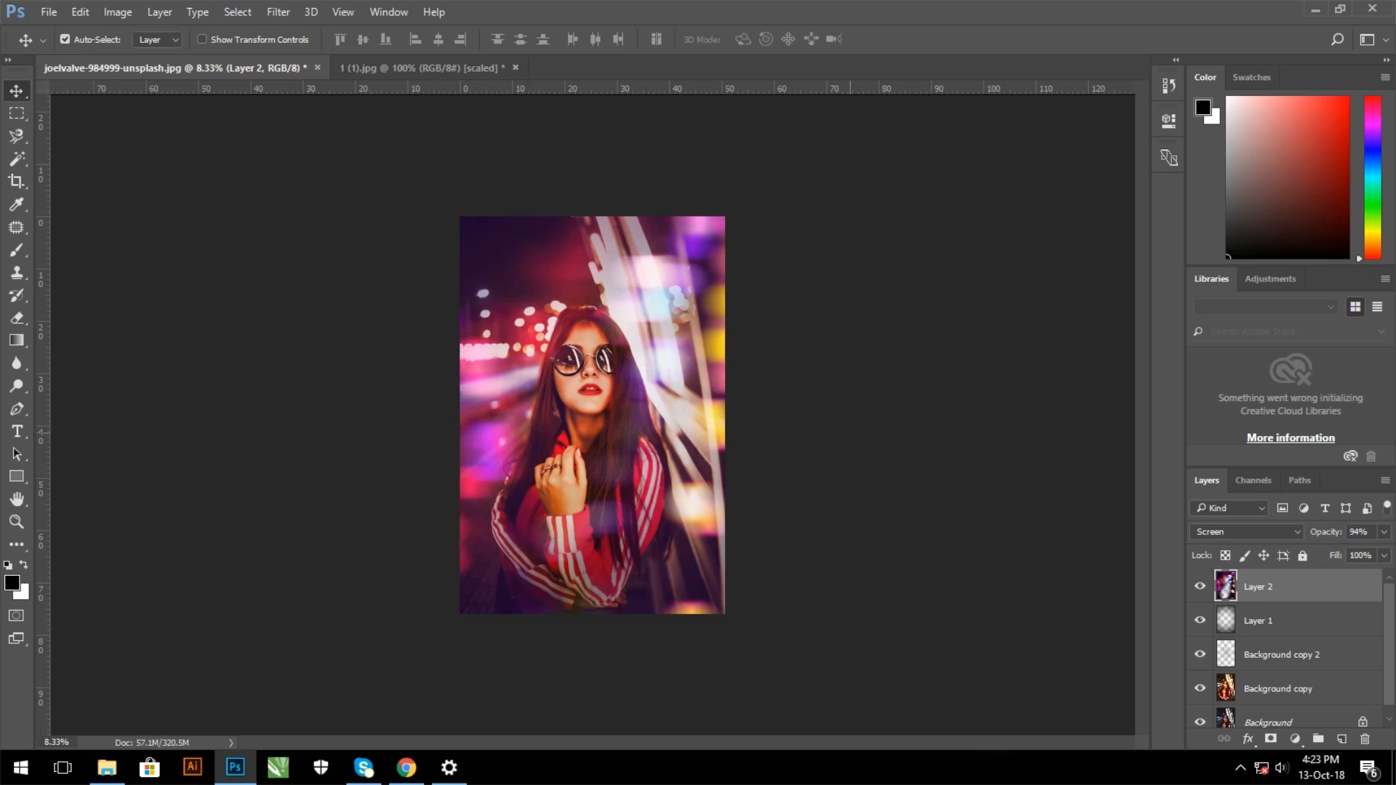
{"action": "key", "text": "e"}
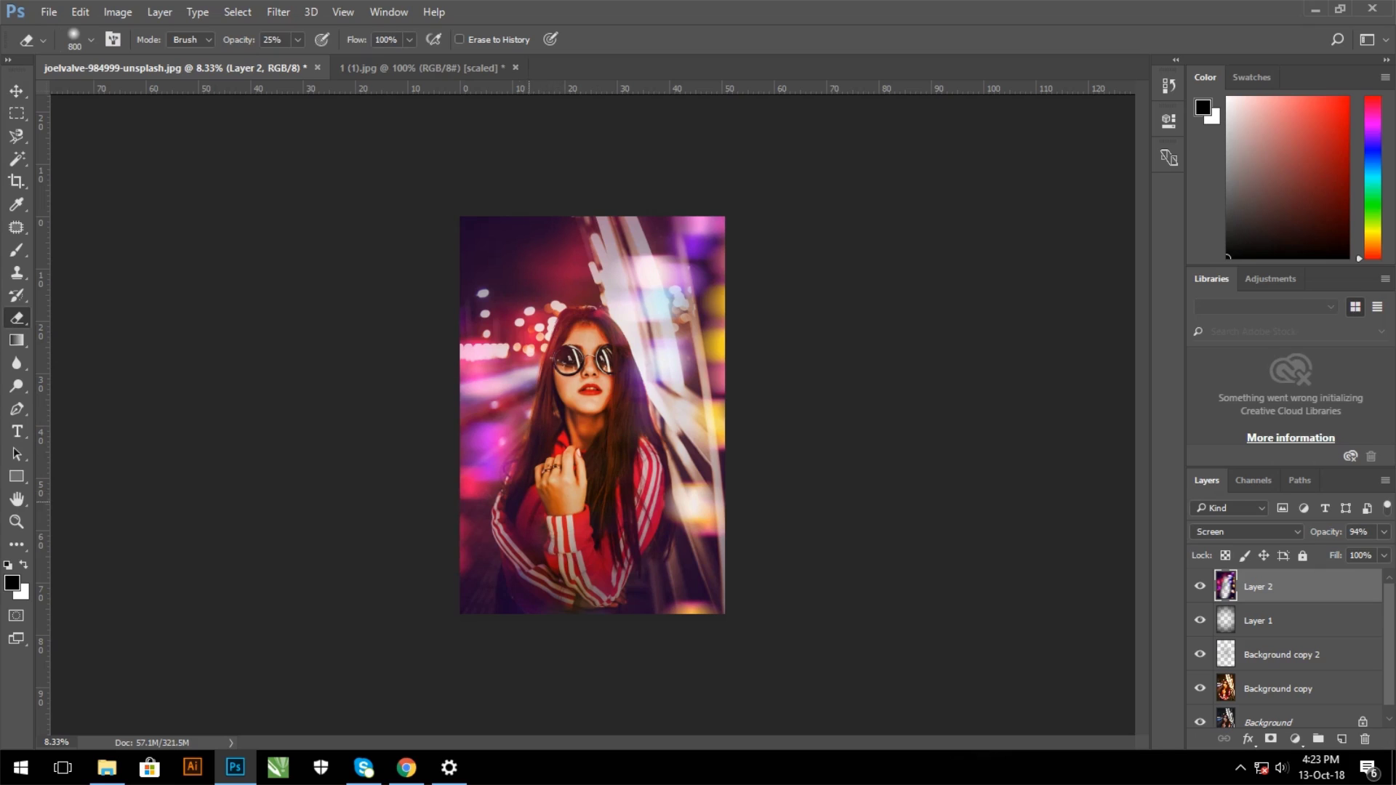
{"action": "key", "text": "v"}
{"action": "scroll", "coordinate": [592, 413], "scroll_direction": "up", "scroll_amount": 4}
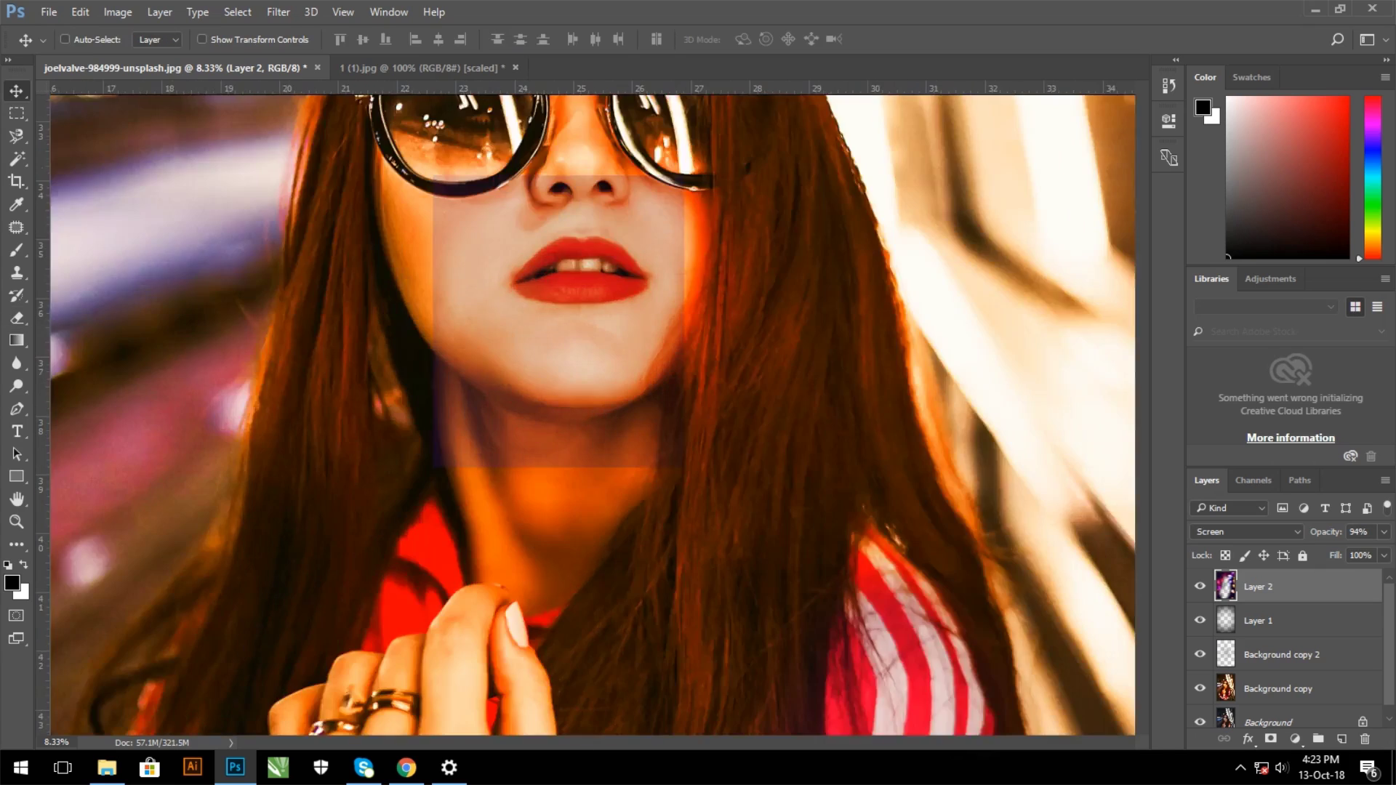
{"action": "scroll", "coordinate": [592, 413], "scroll_direction": "up", "scroll_amount": 2}
{"action": "scroll", "coordinate": [592, 414], "scroll_direction": "down", "scroll_amount": 1}
{"action": "scroll", "coordinate": [592, 414], "scroll_direction": "down", "scroll_amount": 2}
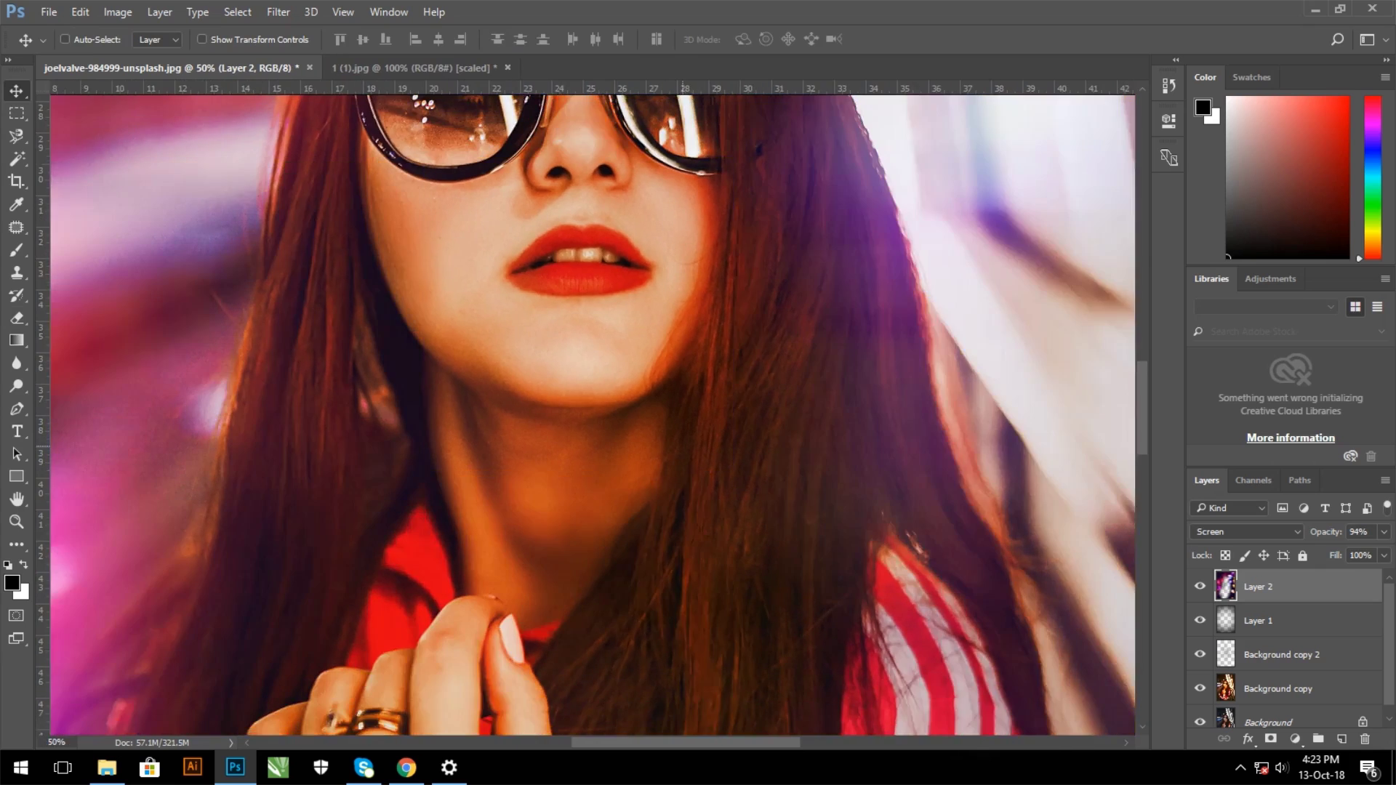
{"action": "scroll", "coordinate": [592, 414], "scroll_direction": "down", "scroll_amount": 2}
{"action": "scroll", "coordinate": [592, 414], "scroll_direction": "down", "scroll_amount": 1}
{"action": "scroll", "coordinate": [592, 414], "scroll_direction": "down", "scroll_amount": 1}
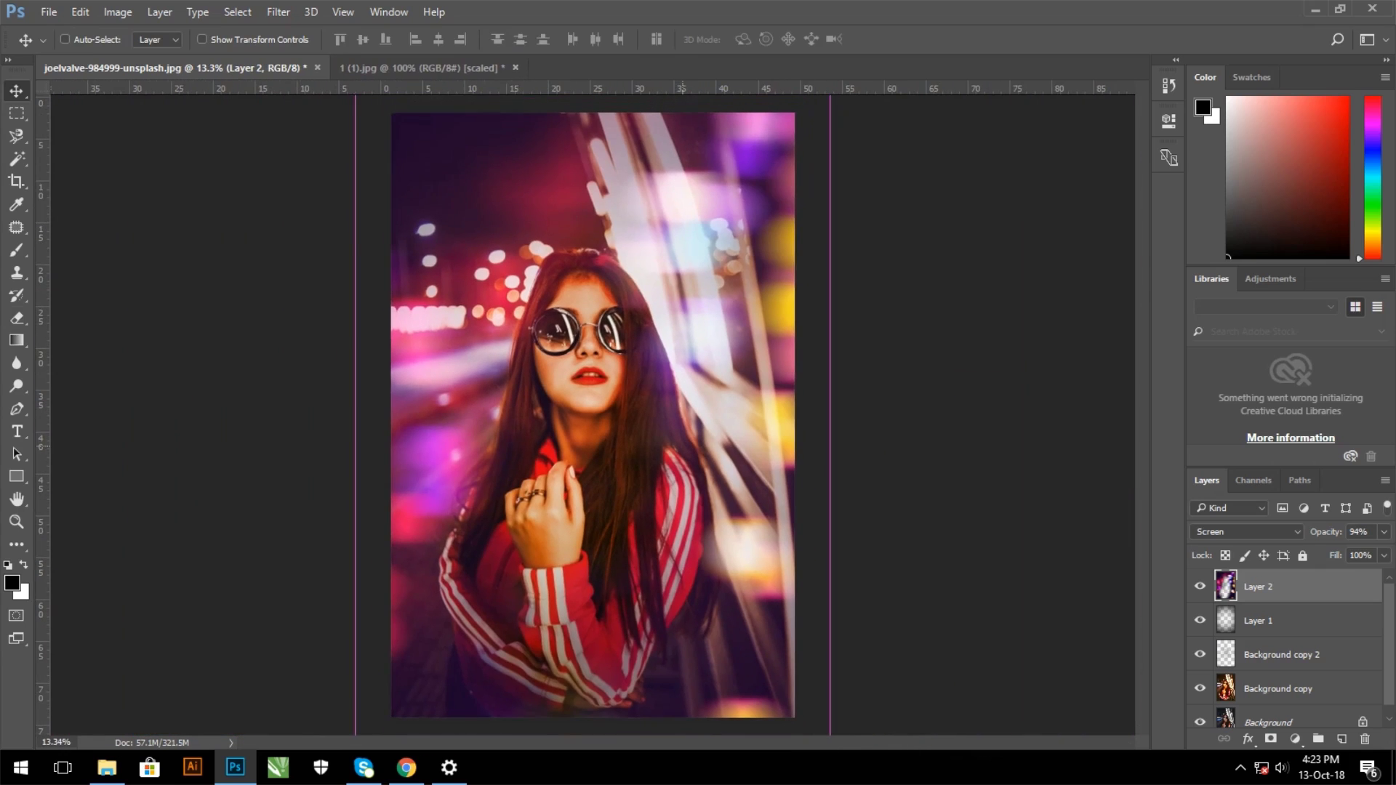
{"action": "scroll", "coordinate": [592, 413], "scroll_direction": "down", "scroll_amount": 1}
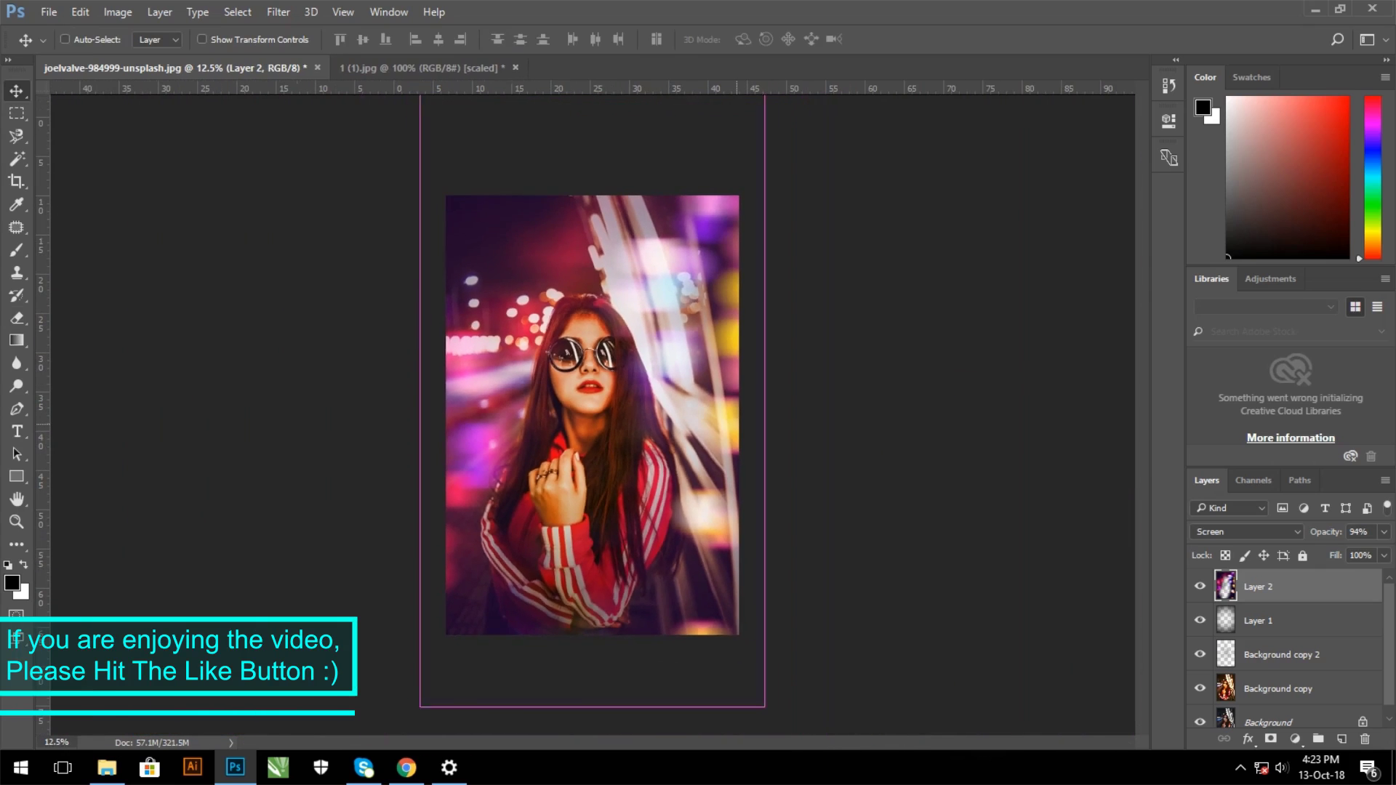
{"action": "left_click", "coordinate": [1277, 689]}
{"action": "left_click", "coordinate": [80, 12]}
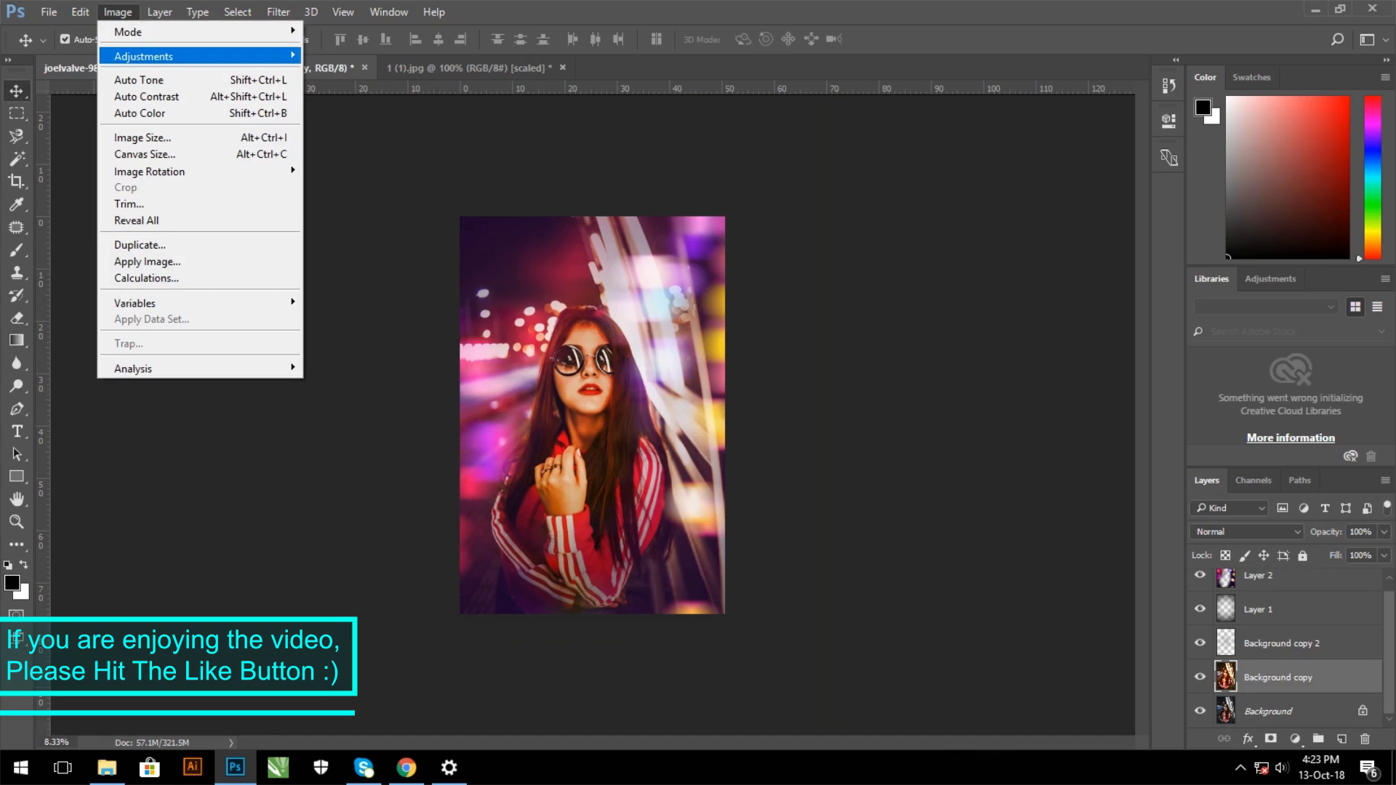
- Set Background copy's Brightness to 11 and Contrast to 28, then check it at 100% zoom
{"action": "left_click", "coordinate": [342, 56]}
{"action": "type", "text": "11"}
{"action": "key", "text": "Tab"}
{"action": "type", "text": "28"}
{"action": "key", "text": "Return"}
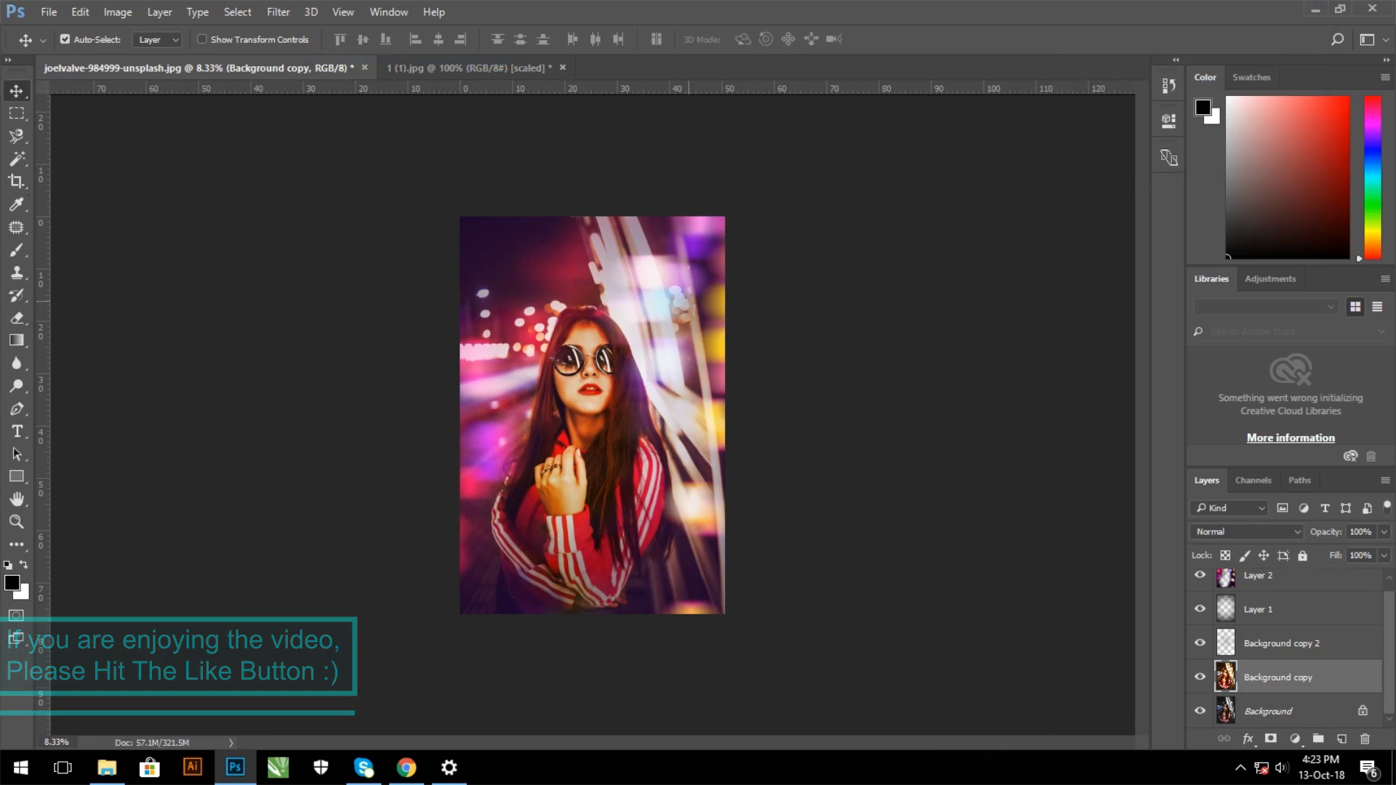
{"action": "key", "text": "ctrl+1"}
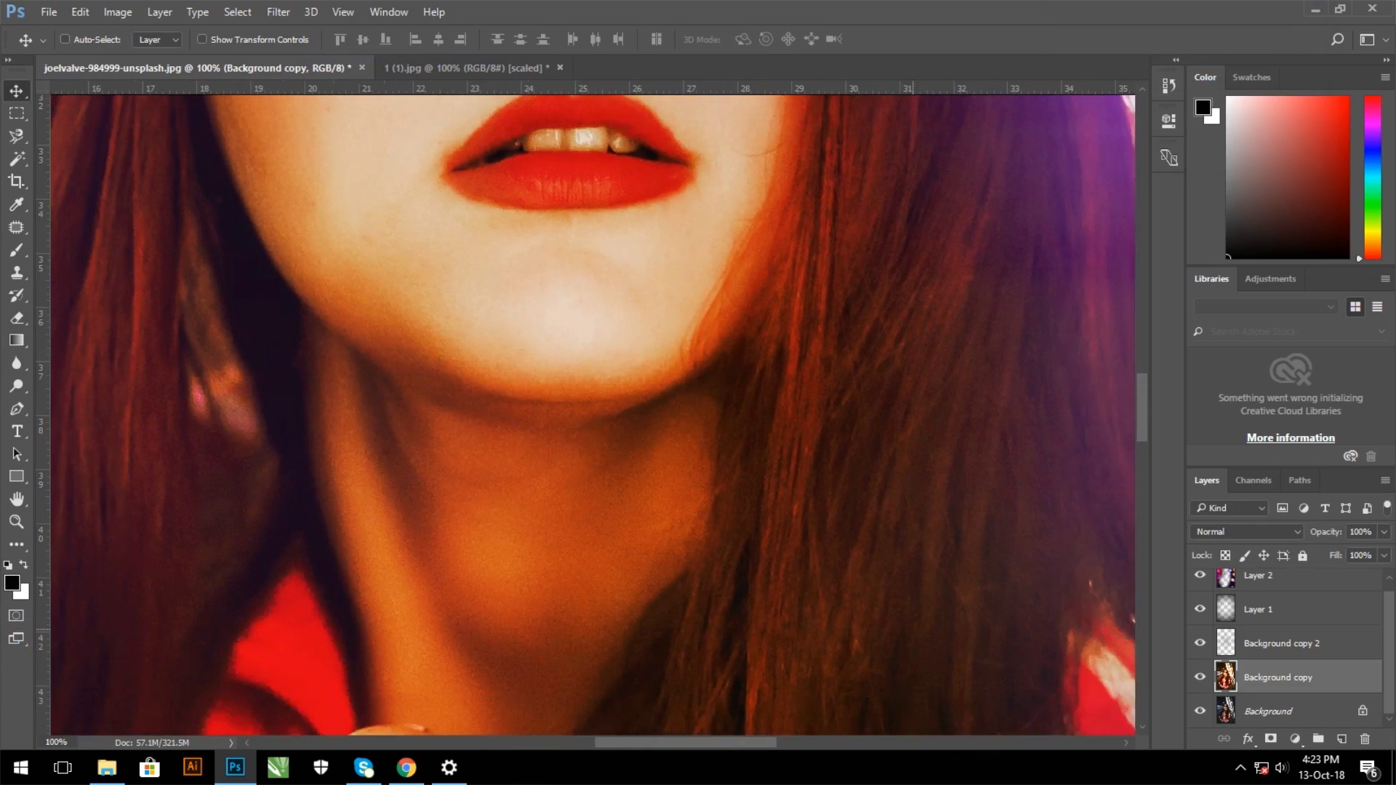
{"action": "key", "text": "ctrl+0"}
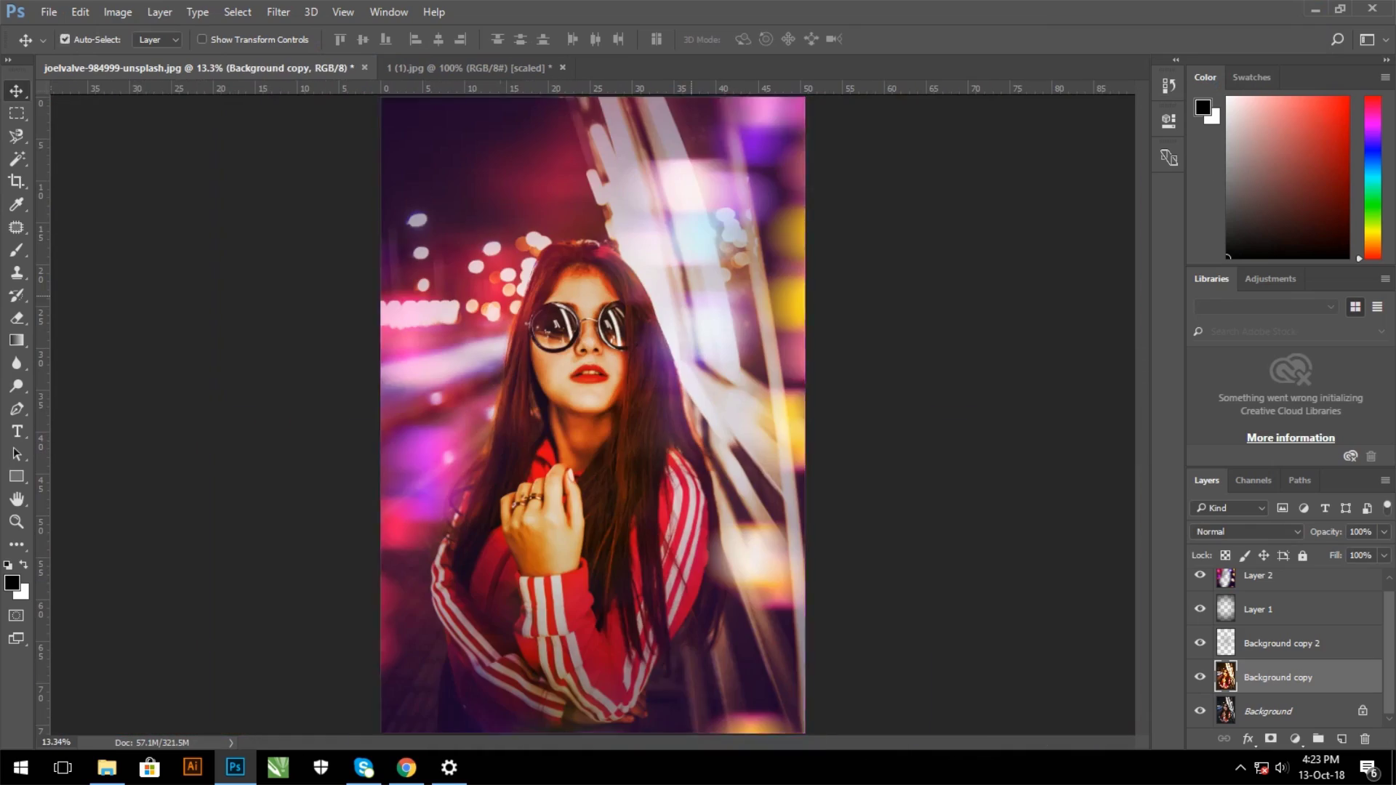